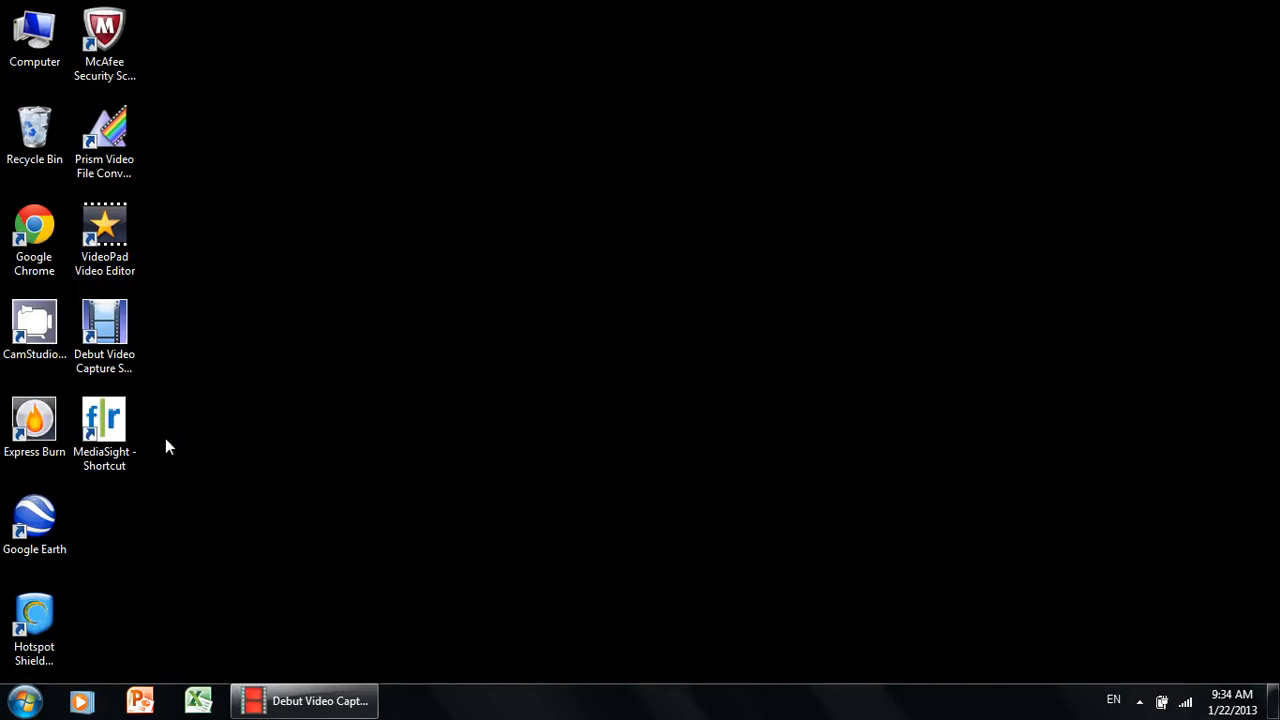
# - Launch MediaSight and log in with the user name FORESIGHT and the account password
pyautogui.doubleClick(117, 437)
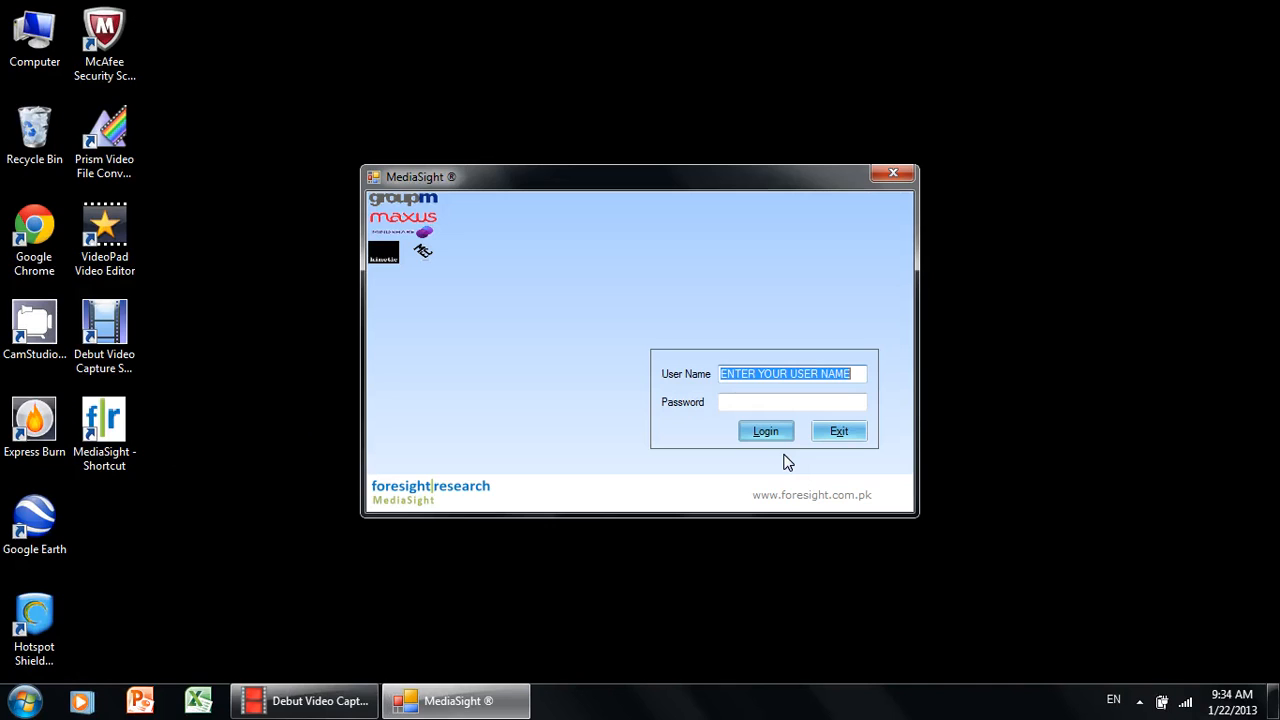
pyautogui.write('FORESIGHT')
pyautogui.press('Tab')
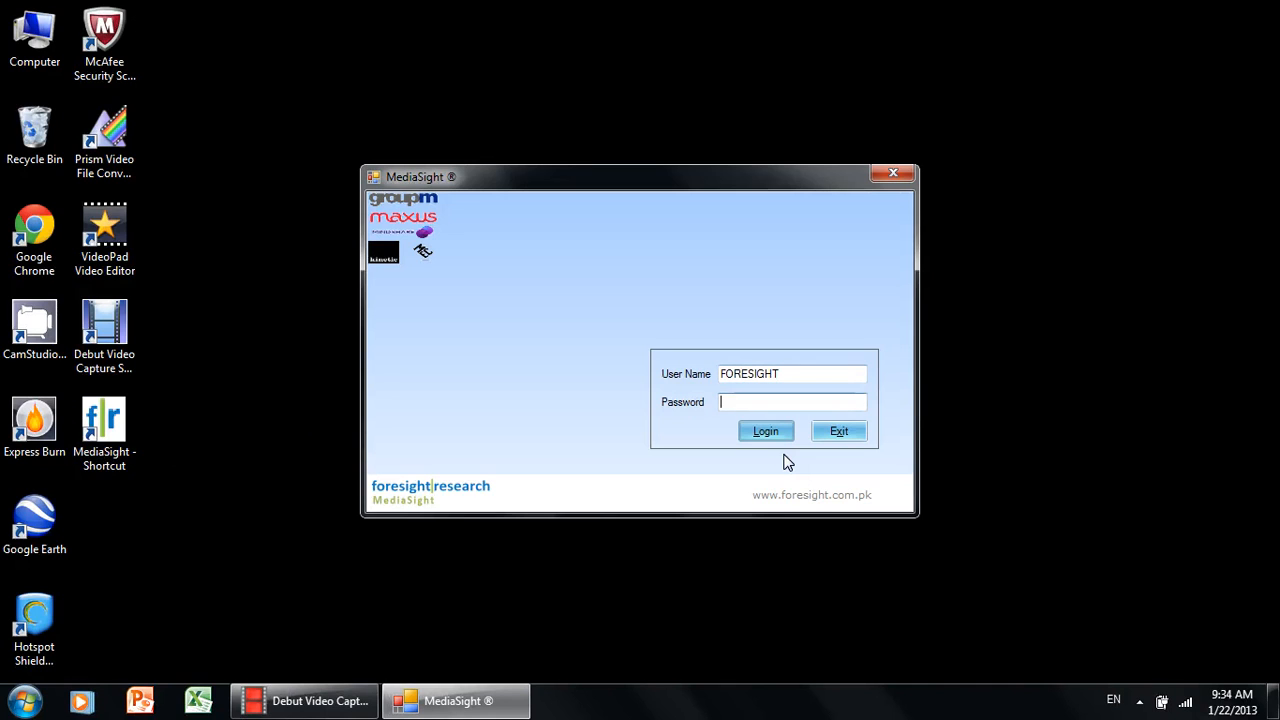
pyautogui.write('XXXXX')
pyautogui.press('Return')
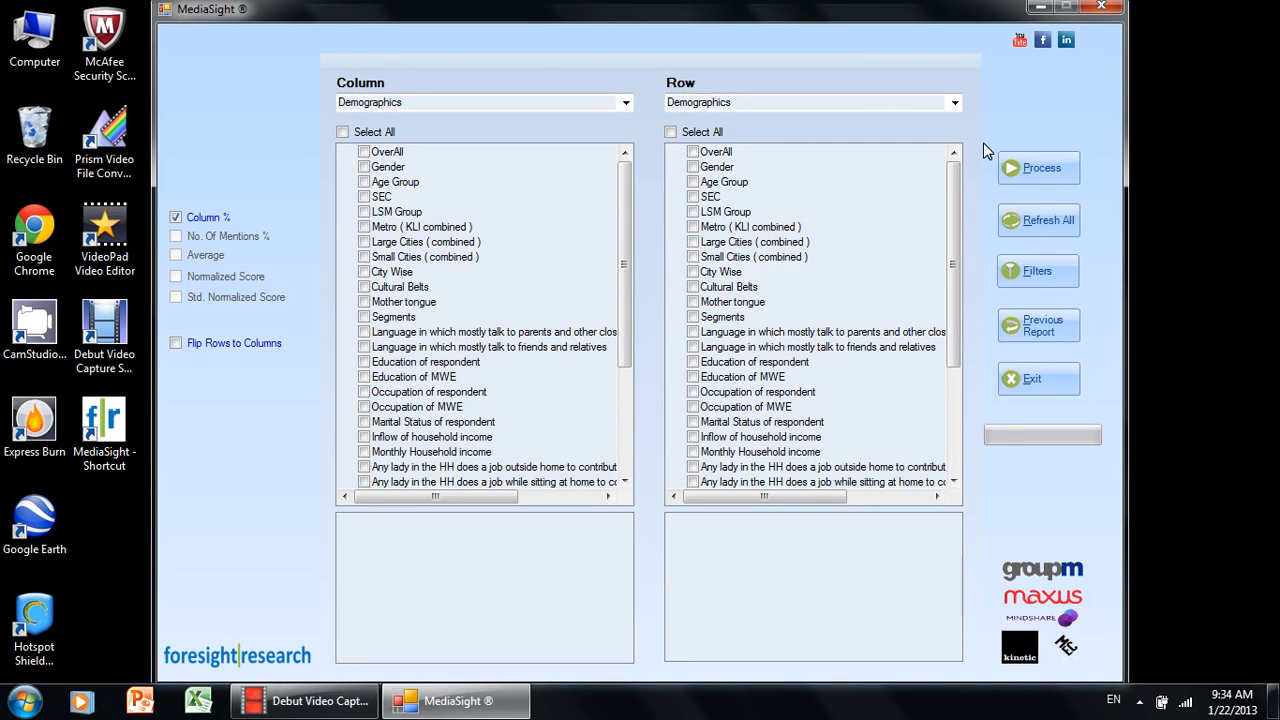
# - Look through the category choices and examine the demographic variables available for rows, such as Age Group, SEC, City Wise and Occupation of respondent
pyautogui.click(628, 102)
pyautogui.click(628, 102)
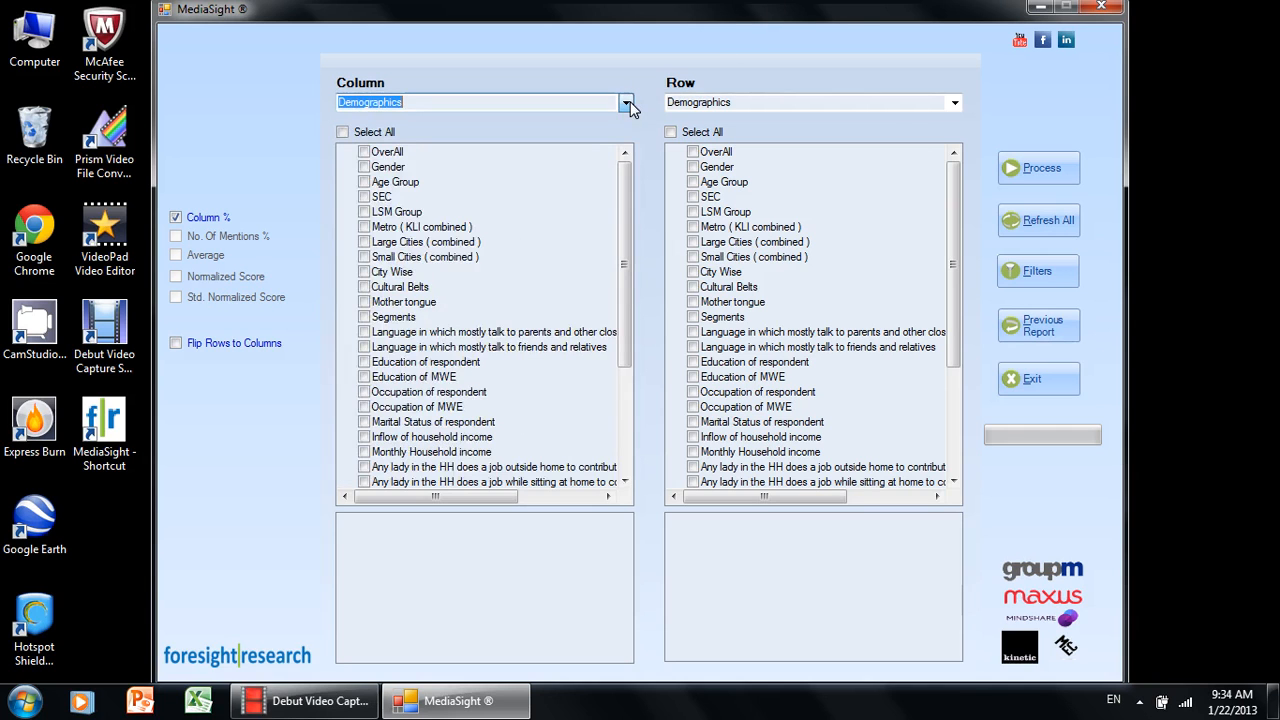
pyautogui.click(955, 103)
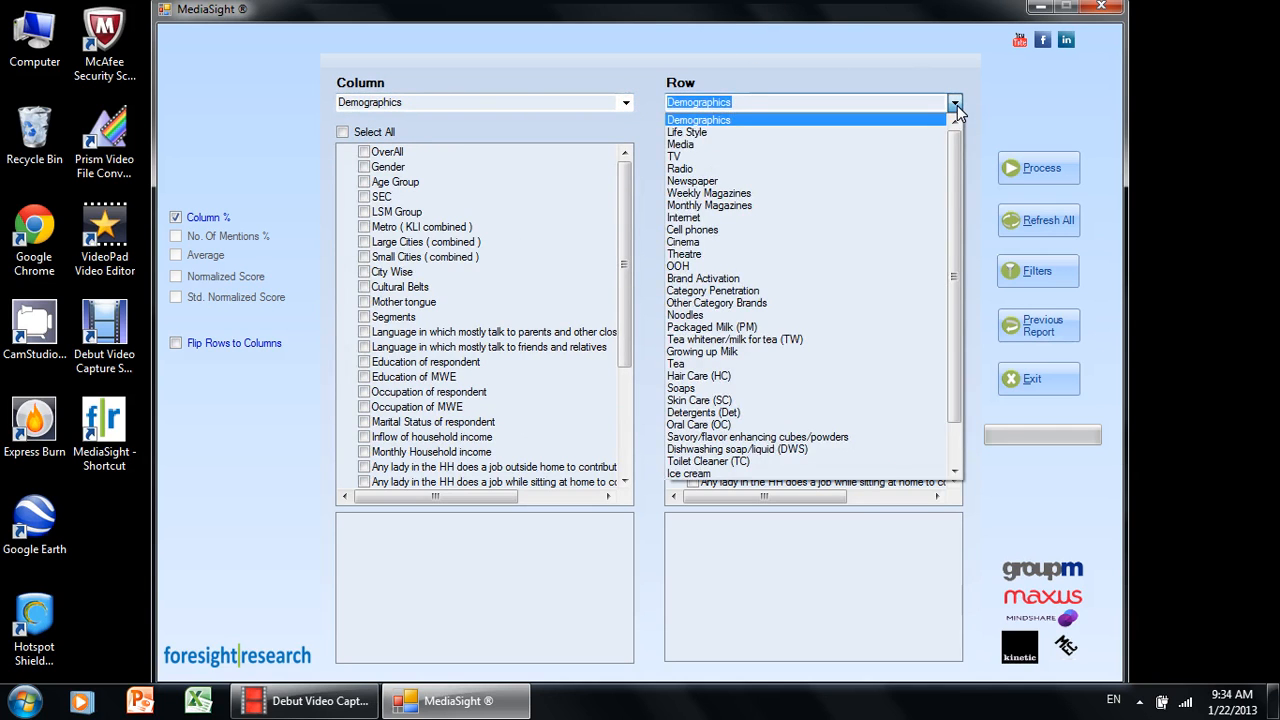
pyautogui.click(956, 106)
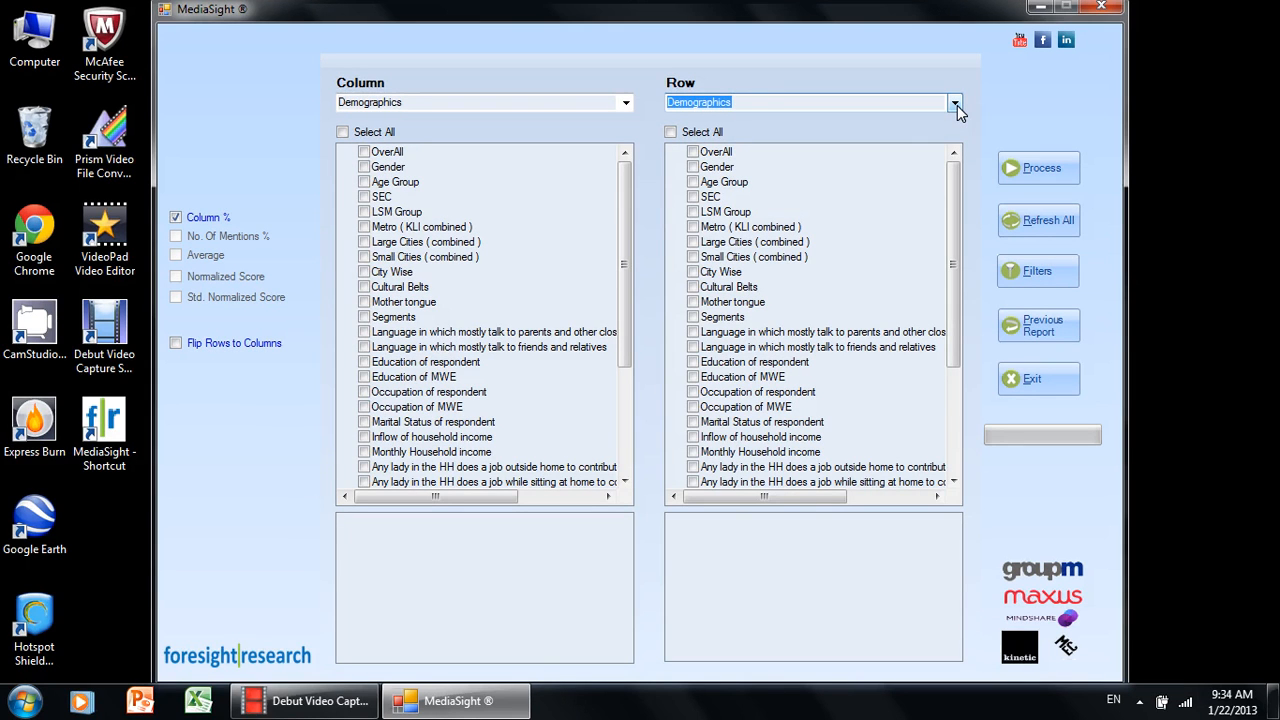
pyautogui.moveTo(763, 103); pyautogui.dragTo(648, 106)
pyautogui.click(716, 167)
pyautogui.click(727, 183)
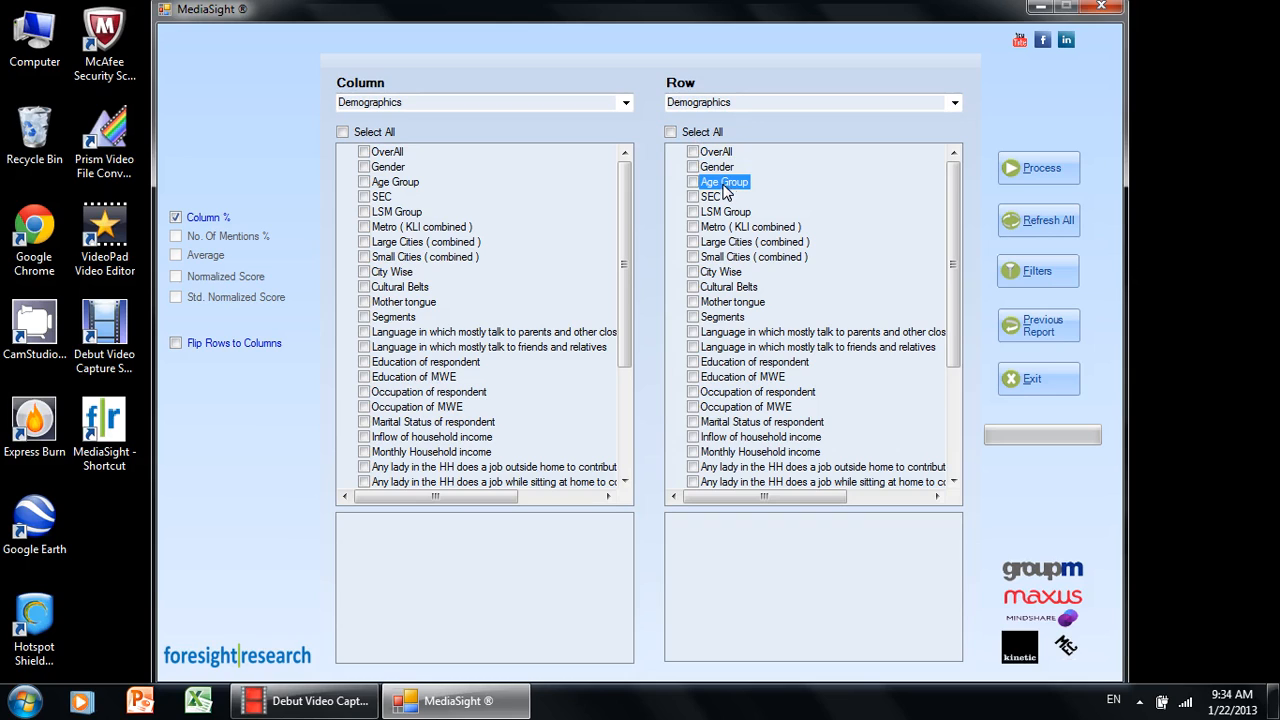
pyautogui.click(721, 198)
pyautogui.click(731, 273)
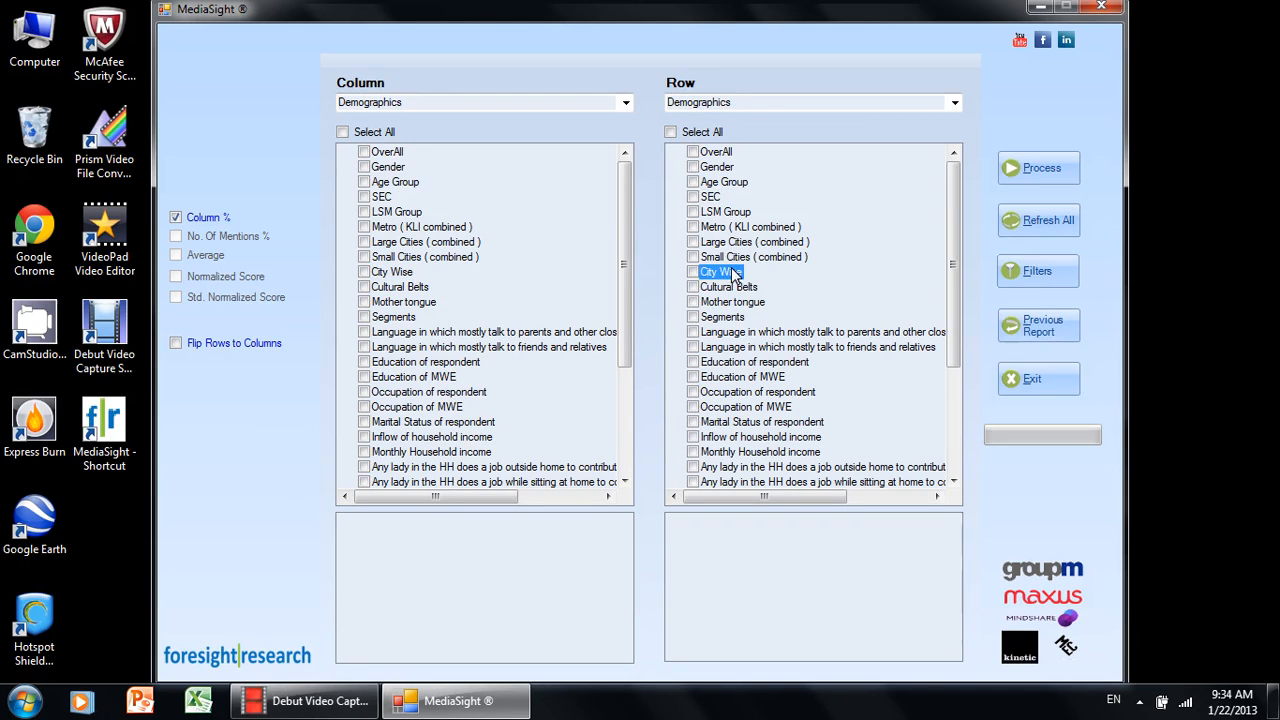
pyautogui.click(772, 394)
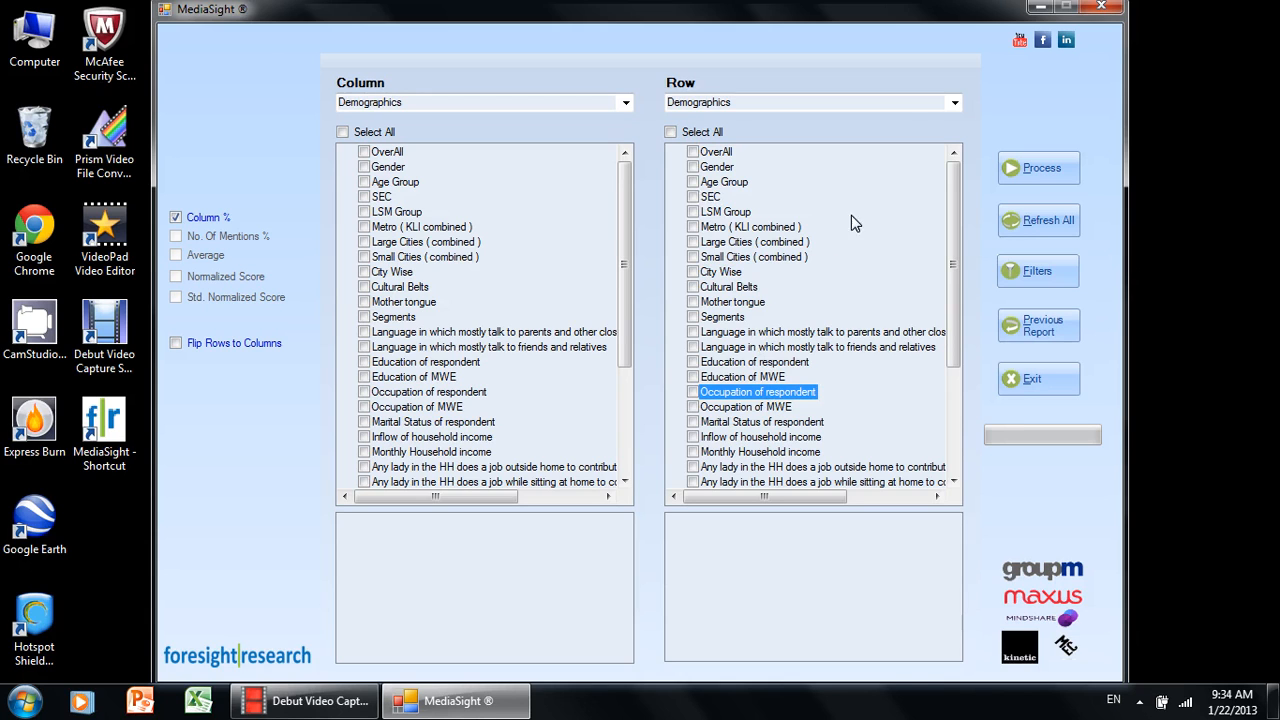
# - Switch the row category to TV and examine its variables on day parts, most watched channel and daily viewing hours
pyautogui.click(956, 106)
pyautogui.click(850, 157)
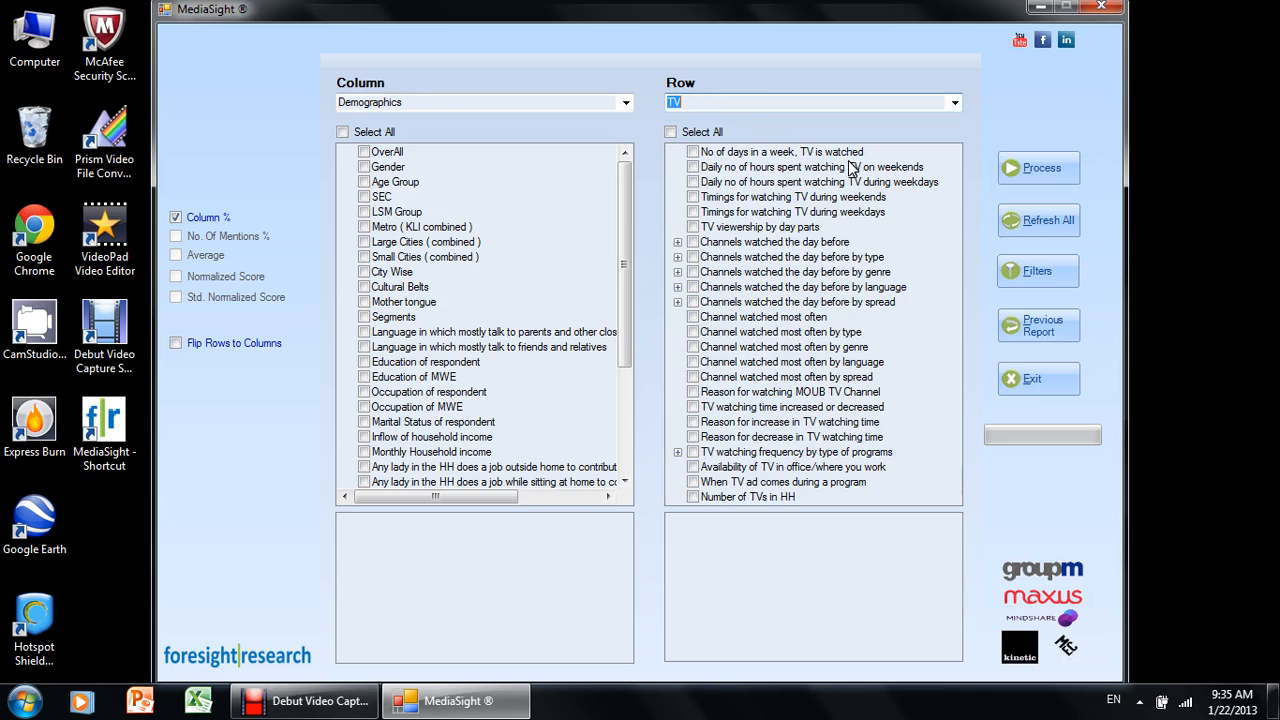
pyautogui.click(805, 228)
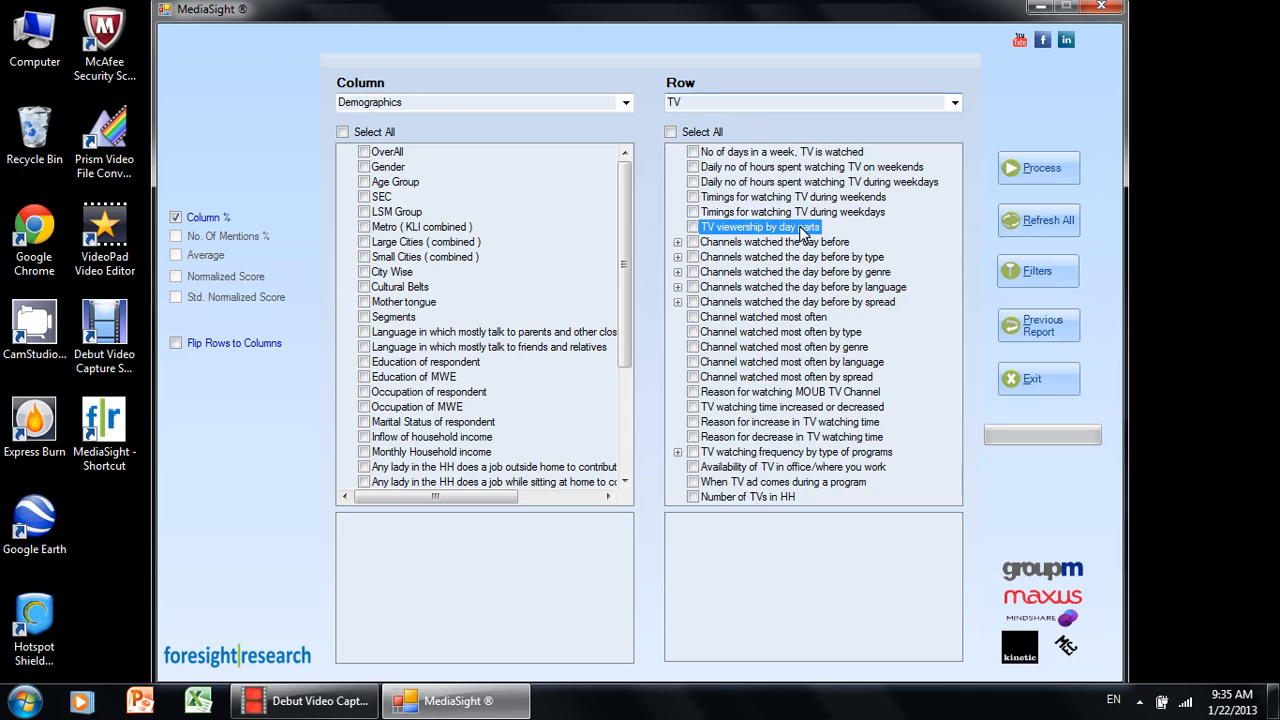
pyautogui.click(808, 318)
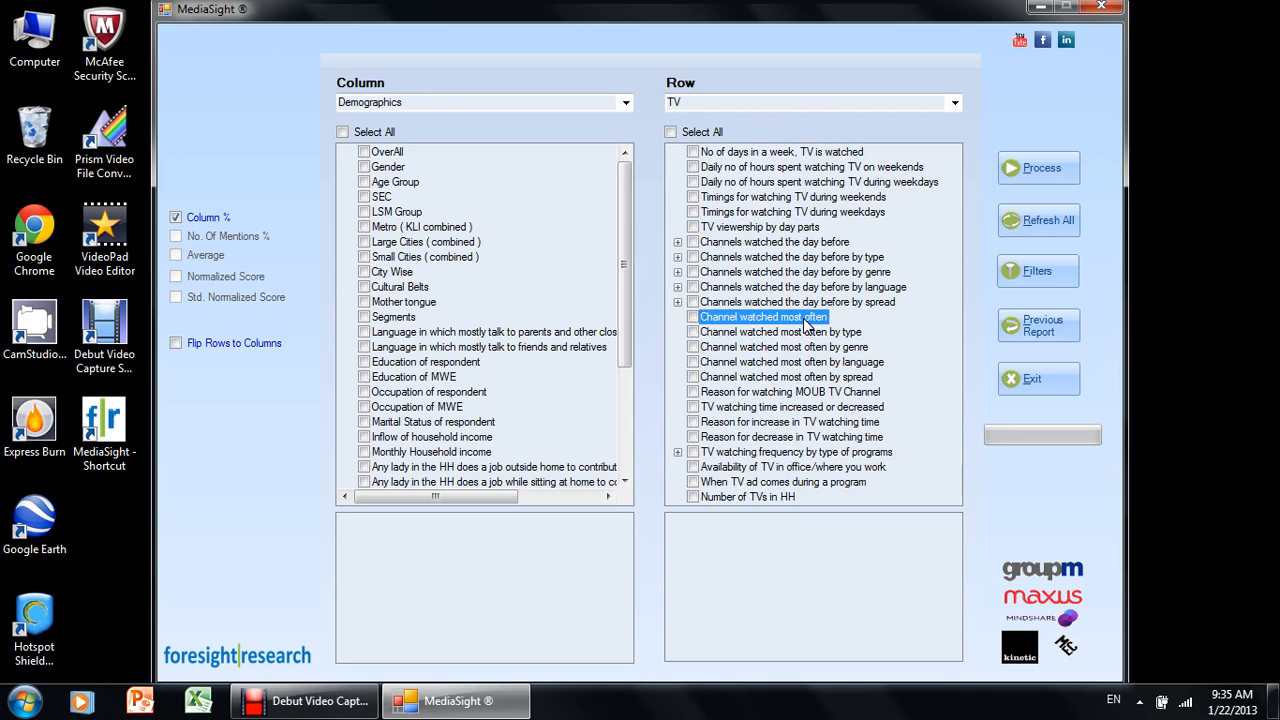
pyautogui.click(895, 167)
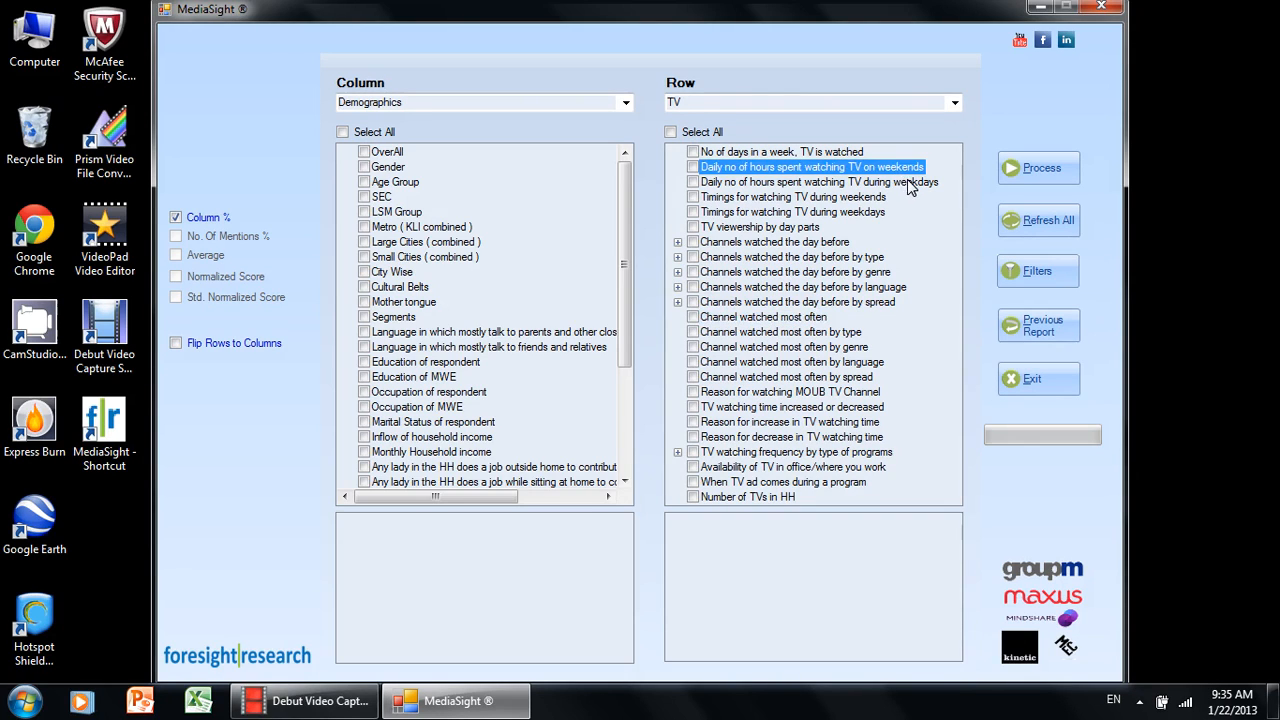
pyautogui.click(912, 183)
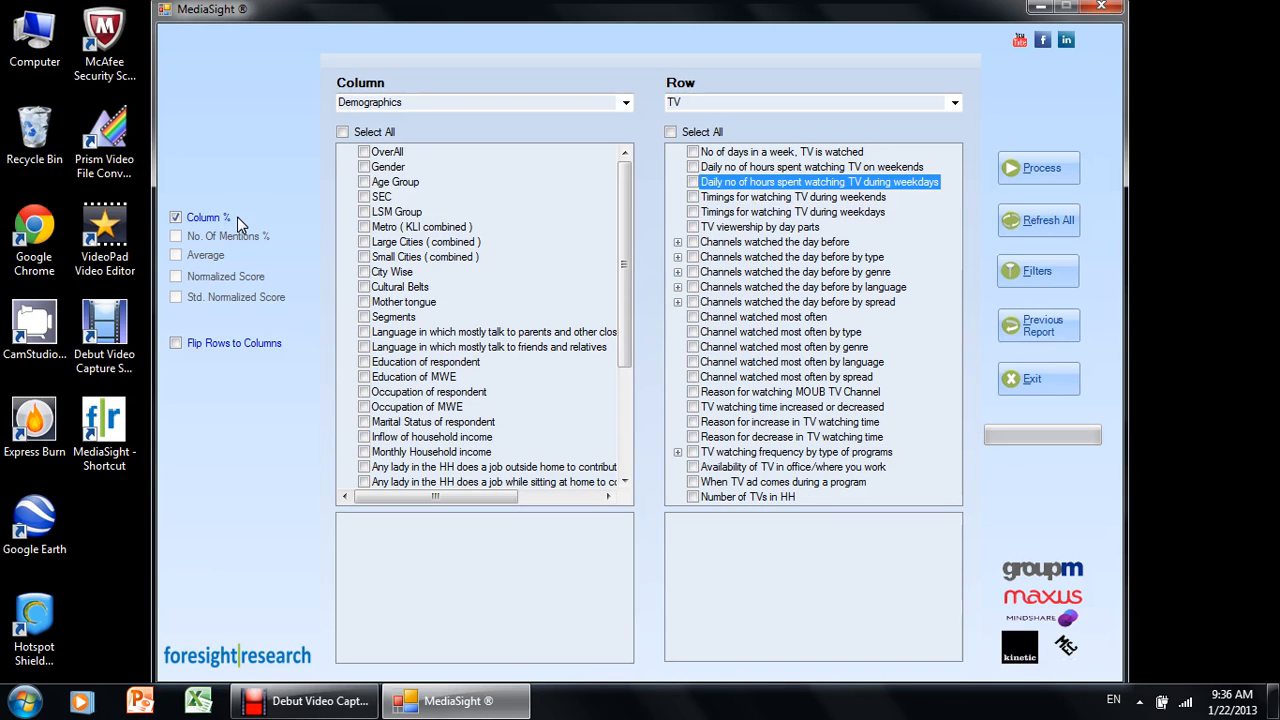
# - Try the No. Of Mentions %, Average and Normalized Score measures and the Flip Rows to Columns option, returning to Column % without flipping
pyautogui.click(176, 218)
pyautogui.click(176, 236)
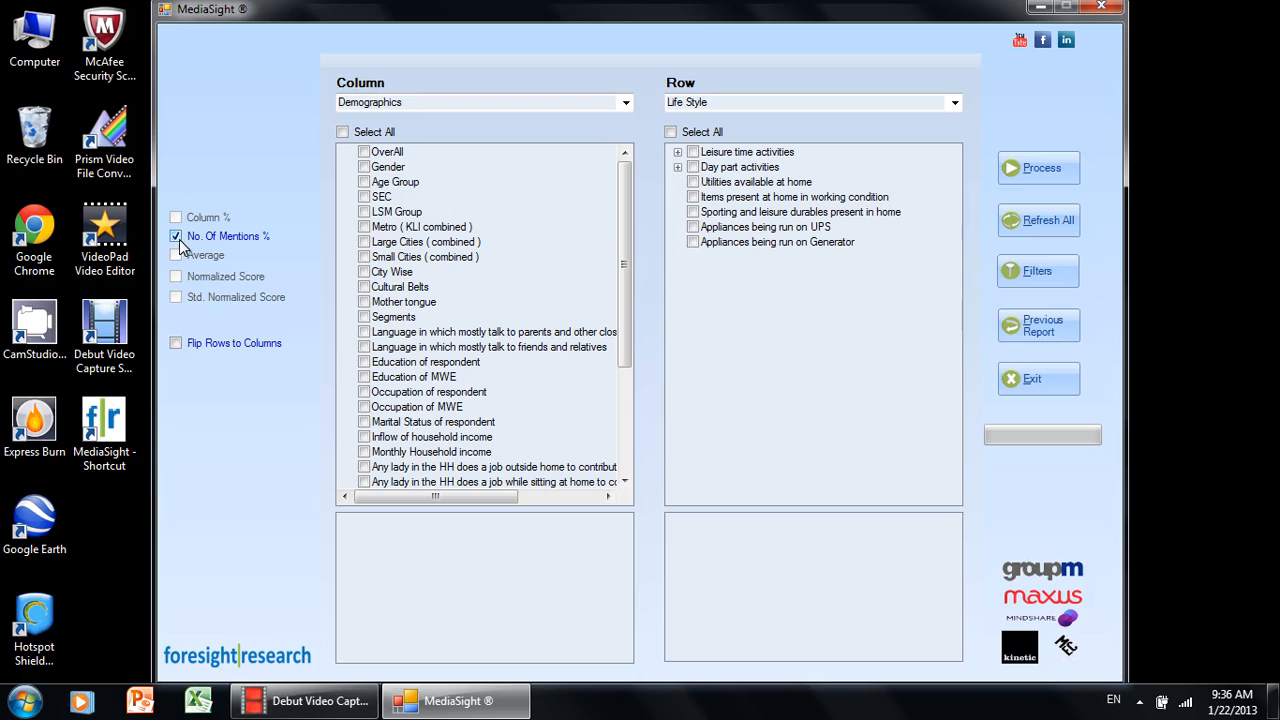
pyautogui.click(679, 103)
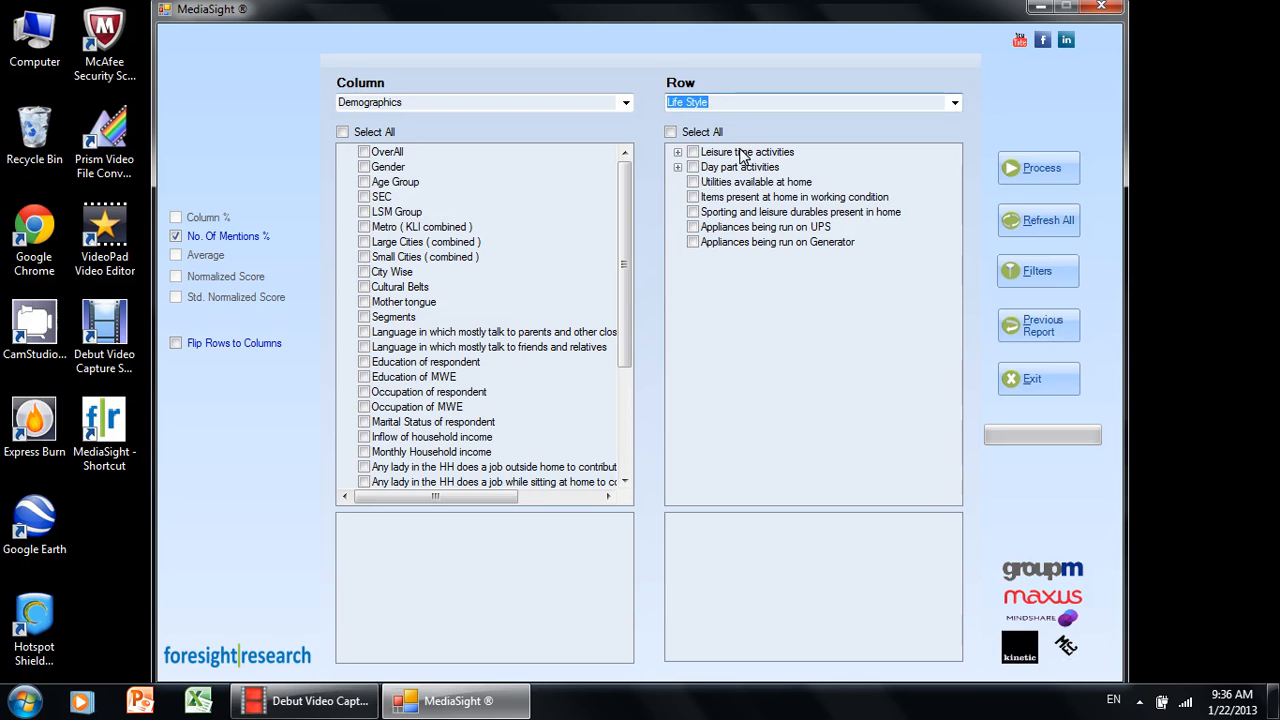
pyautogui.click(177, 255)
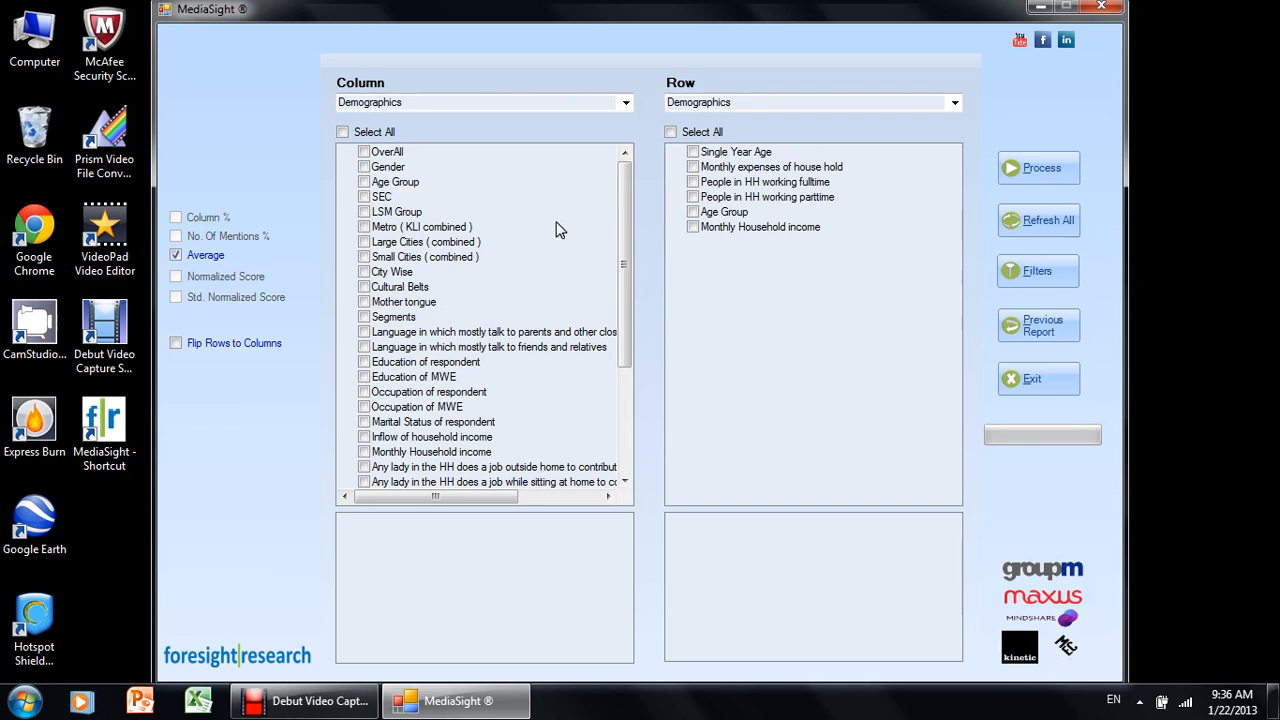
pyautogui.click(176, 256)
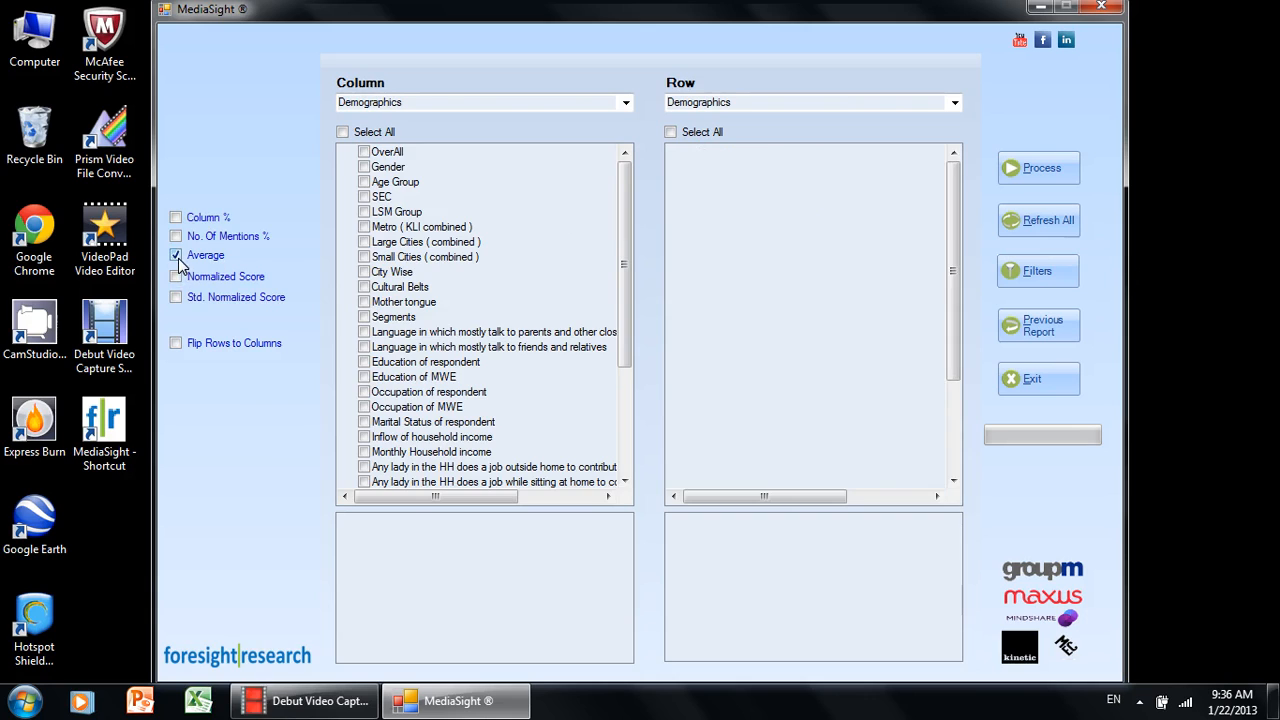
pyautogui.click(178, 279)
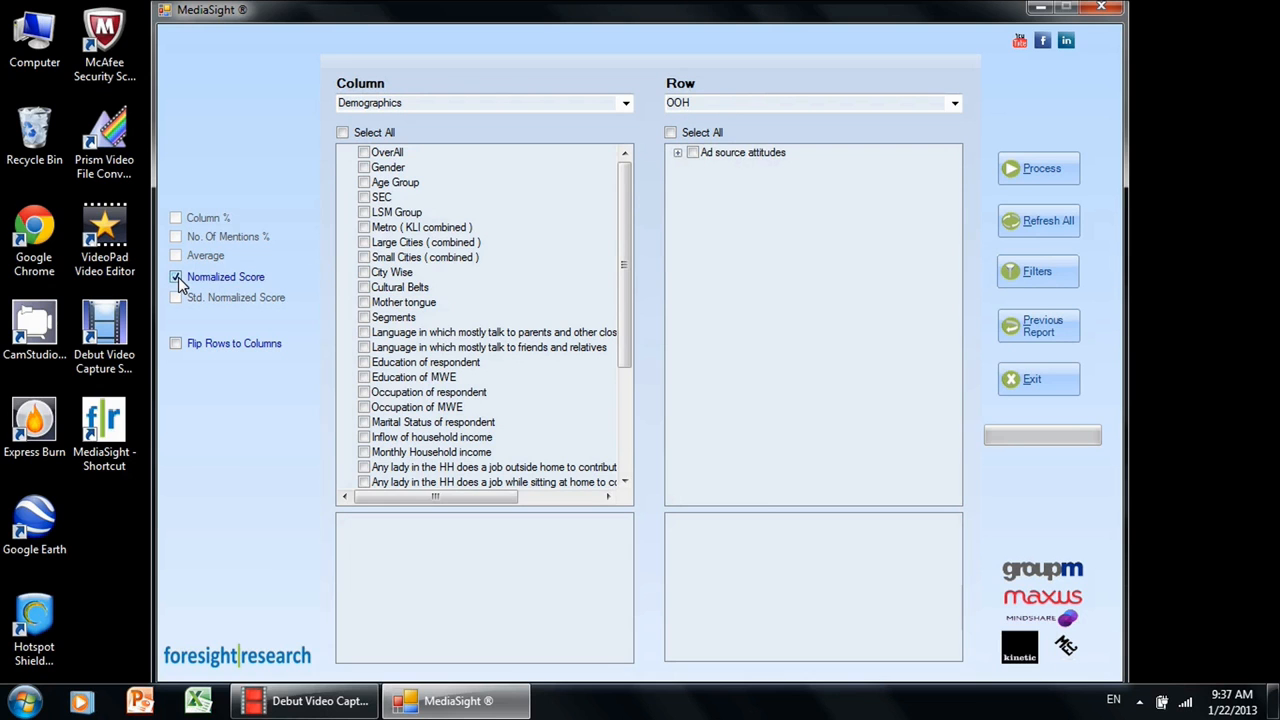
pyautogui.click(177, 296)
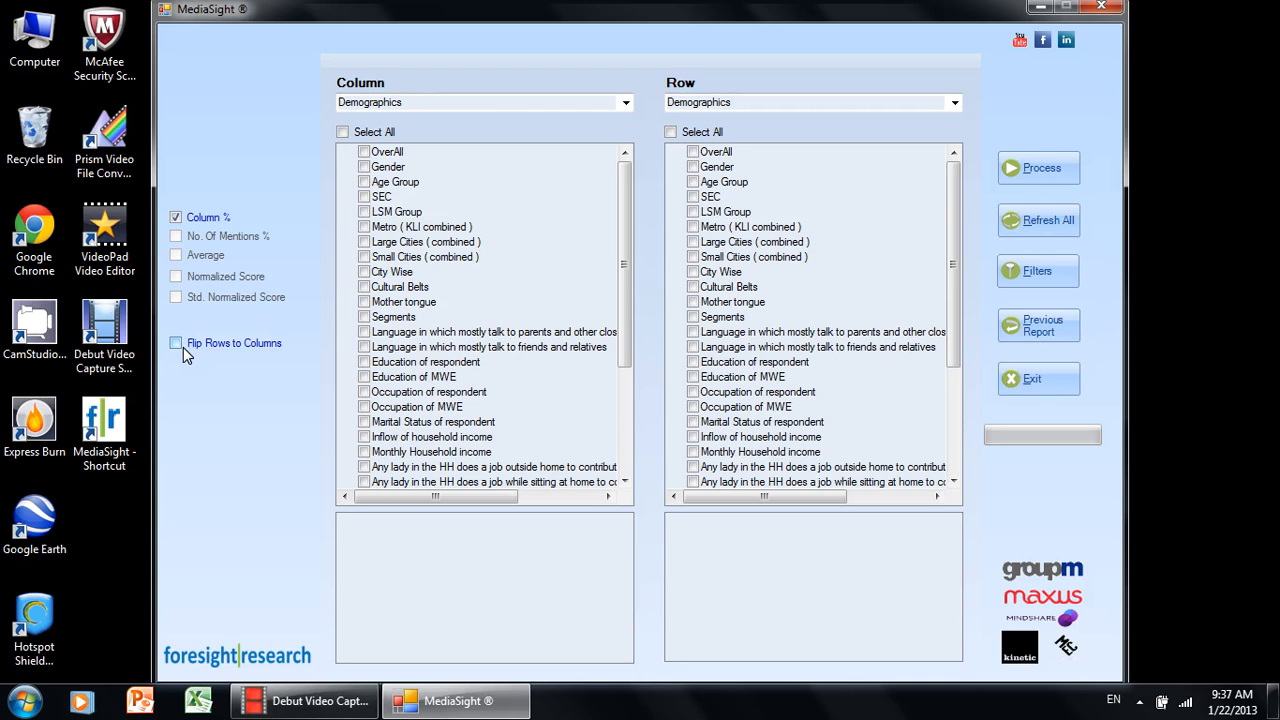
pyautogui.click(182, 348)
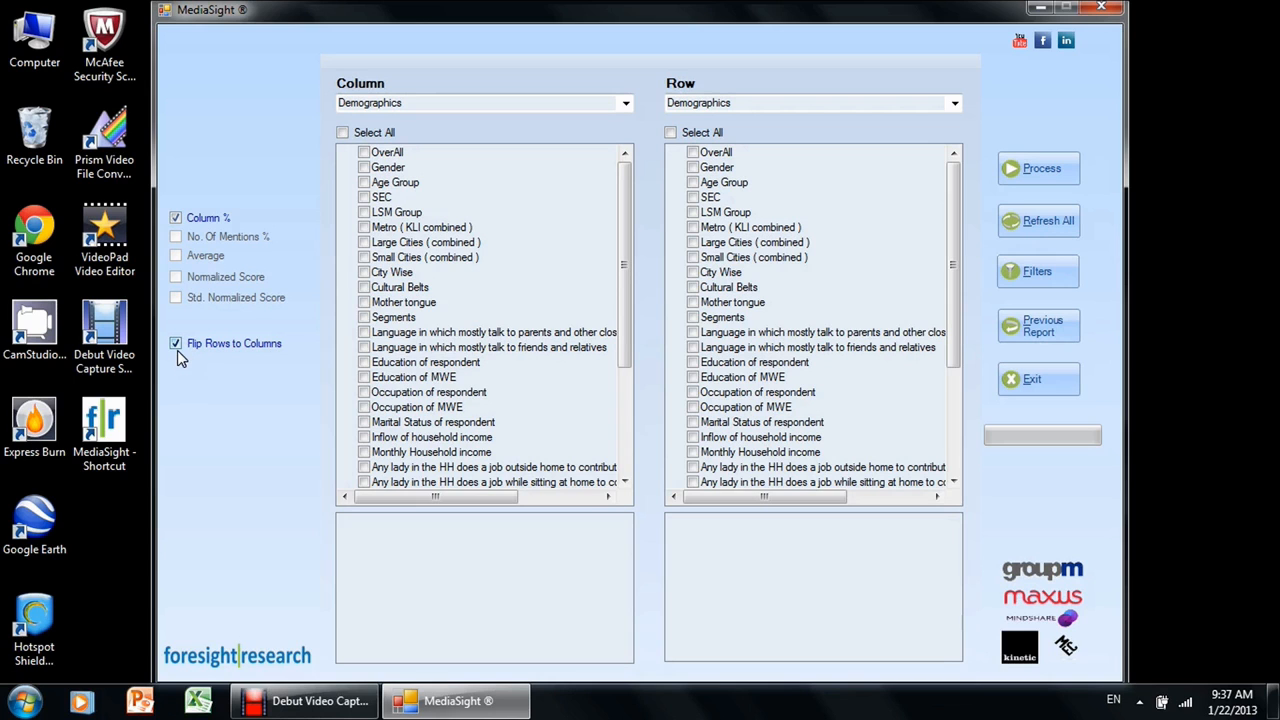
pyautogui.click(176, 347)
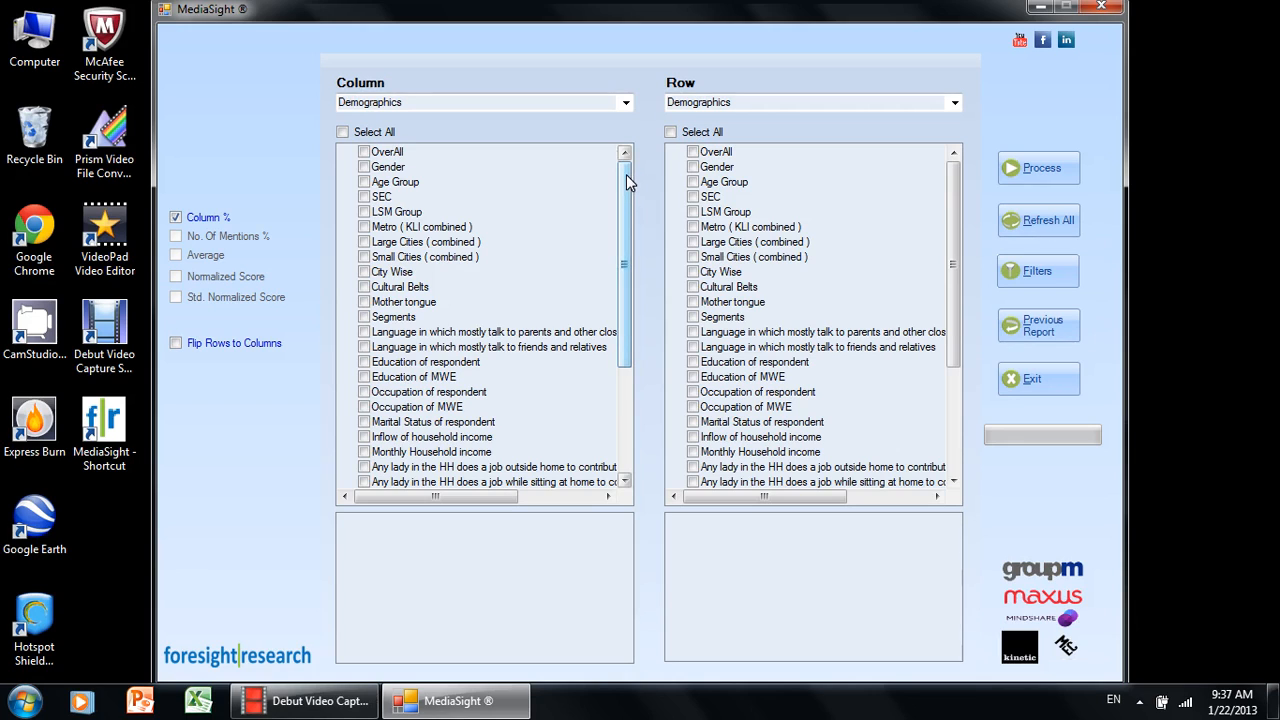
# - Compare the full category lists offered for Column and Row, keeping Demographics selected in both
pyautogui.click(590, 110)
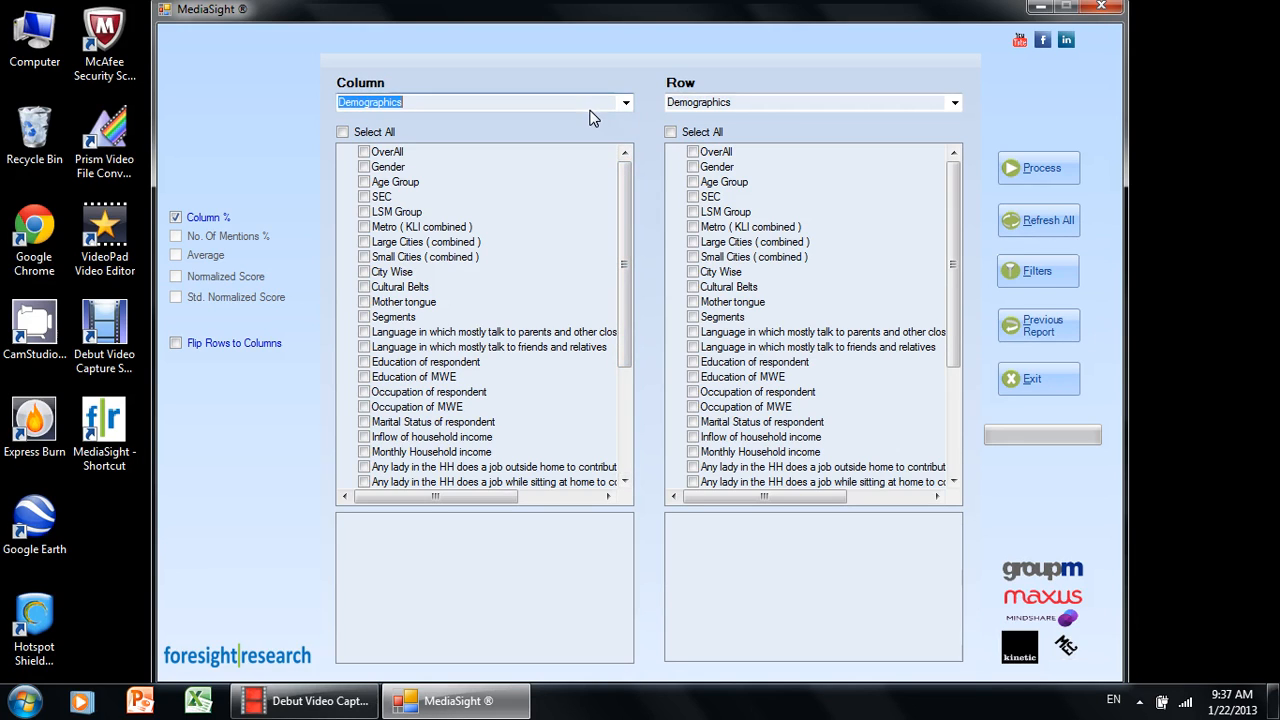
pyautogui.click(761, 108)
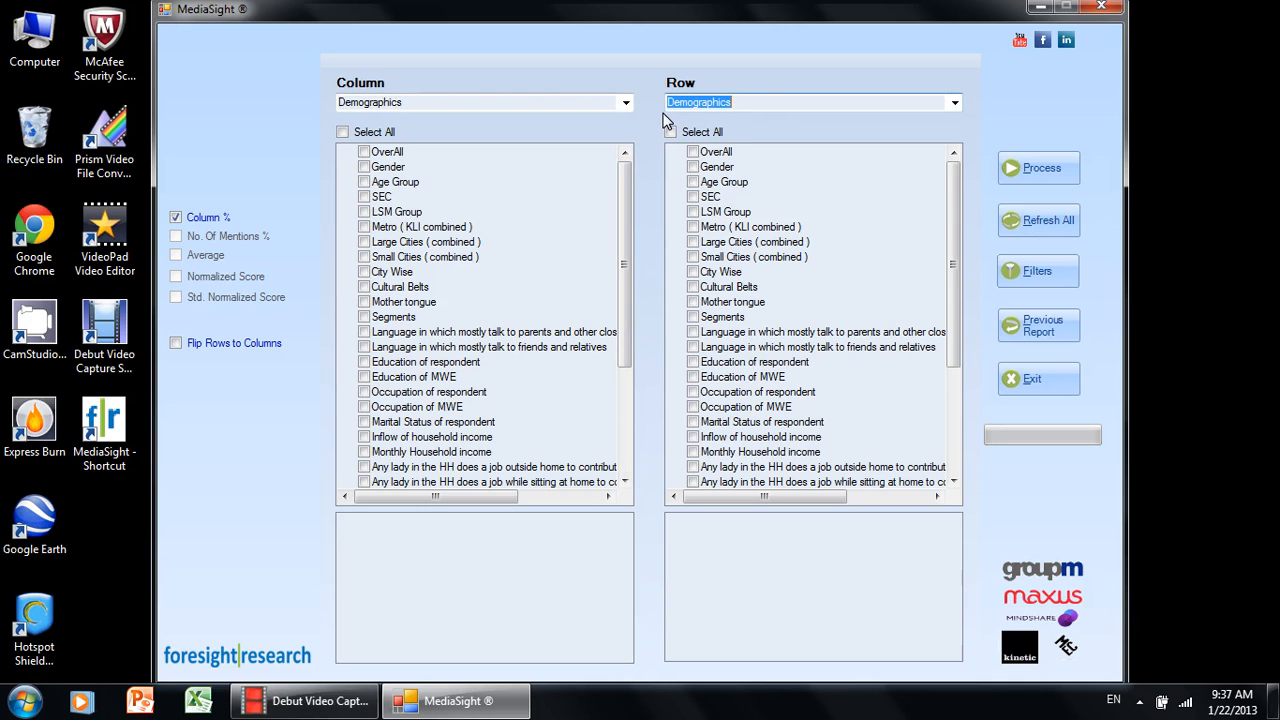
pyautogui.click(626, 104)
pyautogui.moveTo(629, 172); pyautogui.dragTo(627, 96)
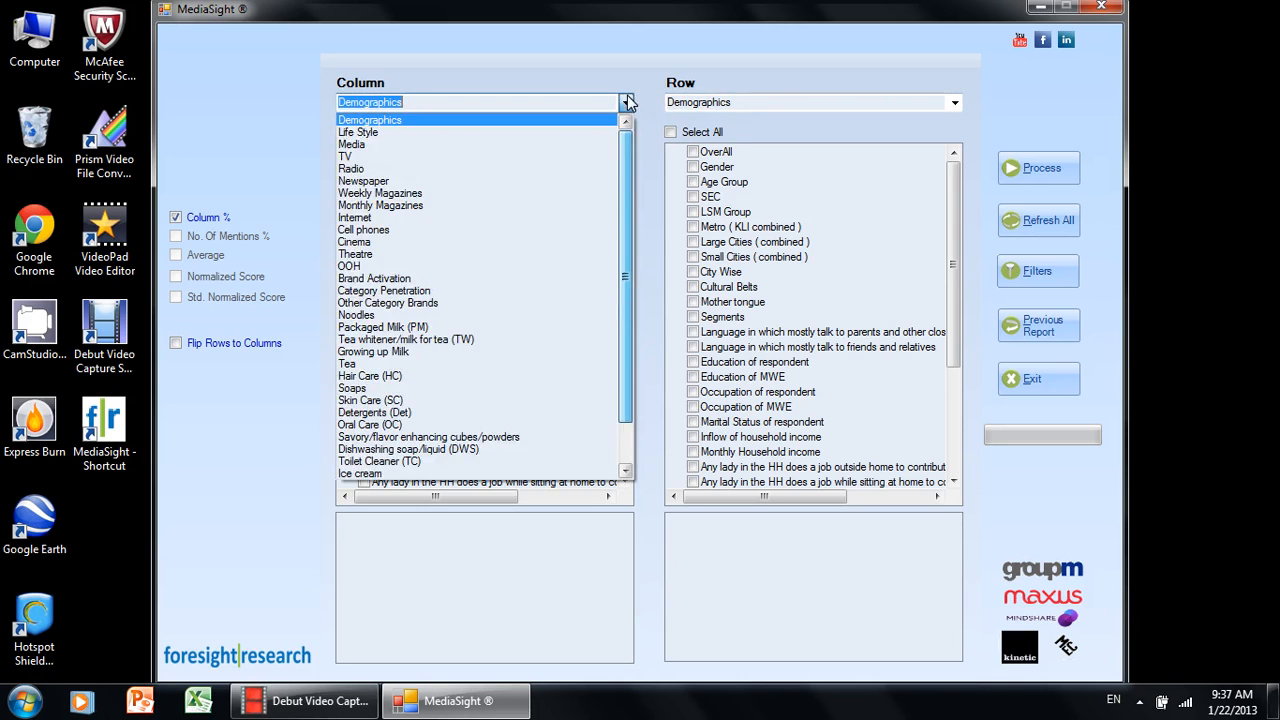
pyautogui.click(628, 100)
pyautogui.click(954, 103)
pyautogui.moveTo(952, 160)
pyautogui.mouseDown()
pyautogui.moveTo(955, 221)
pyautogui.moveTo(956, 140)
pyautogui.mouseUp()
pyautogui.click(955, 104)
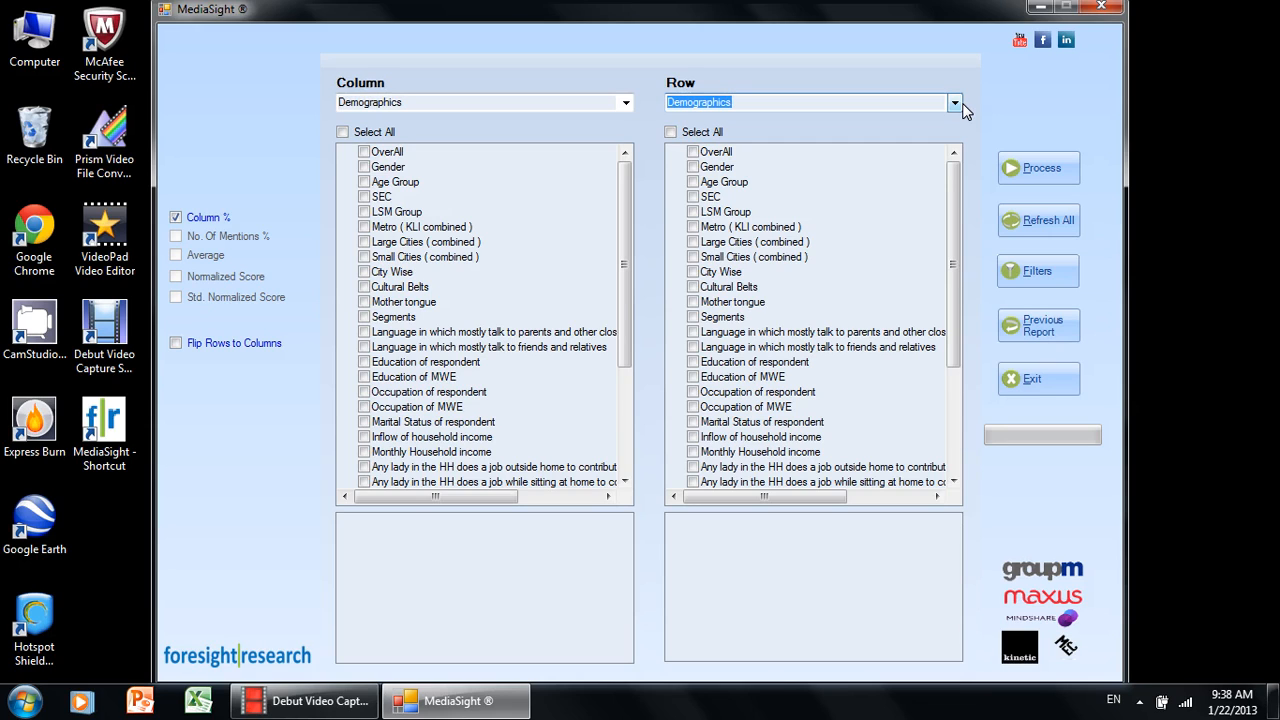
pyautogui.click(557, 100)
pyautogui.click(783, 103)
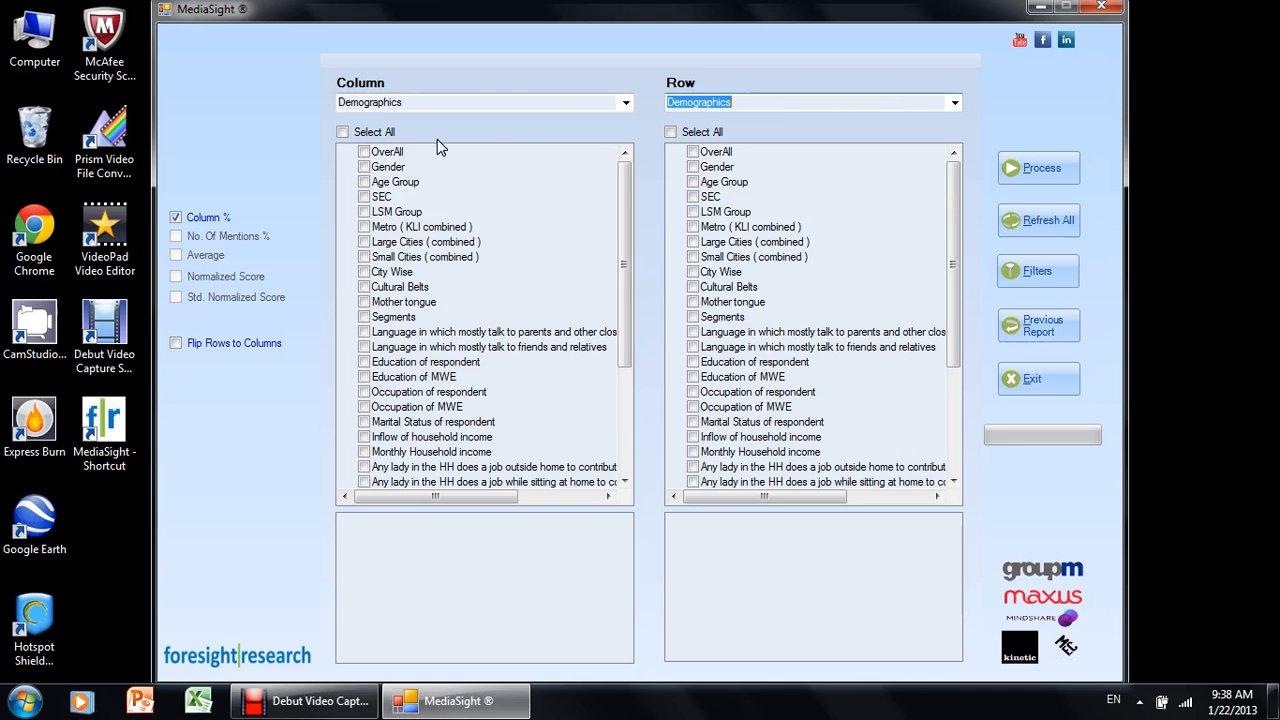
# - Add Gender as a column variable and exclude its Male category
pyautogui.click(390, 168)
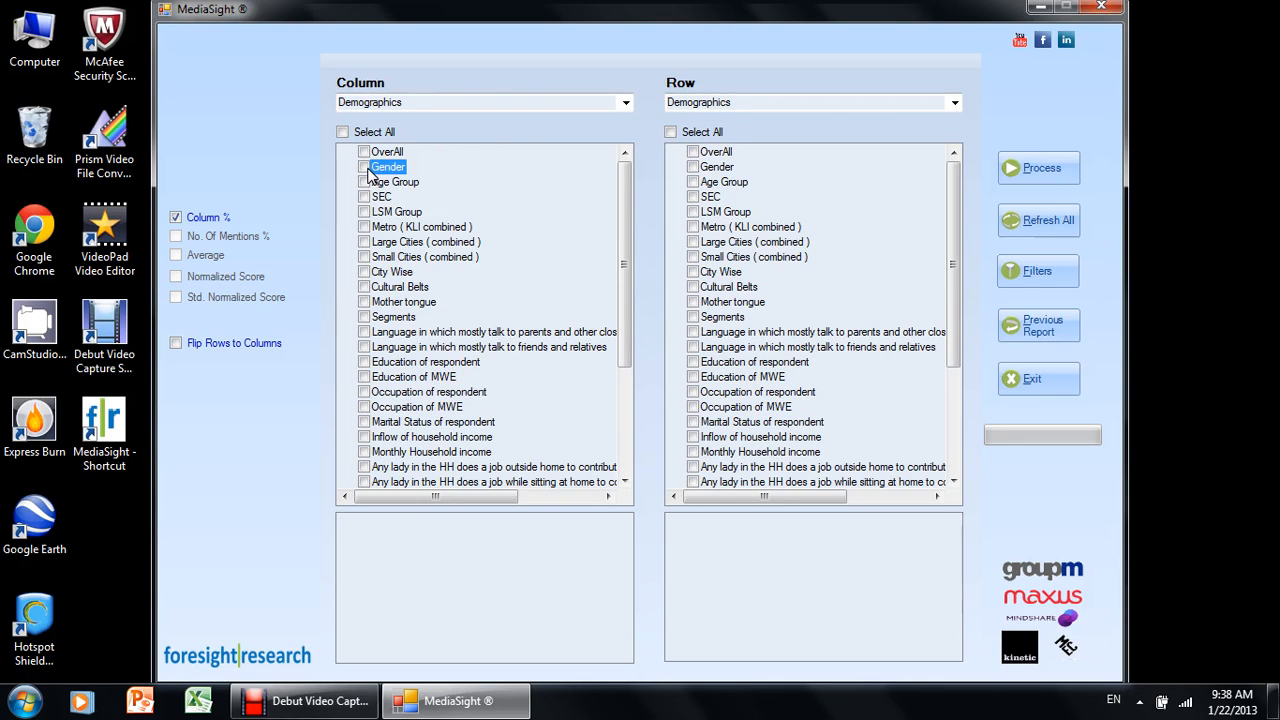
pyautogui.click(365, 168)
pyautogui.click(385, 521)
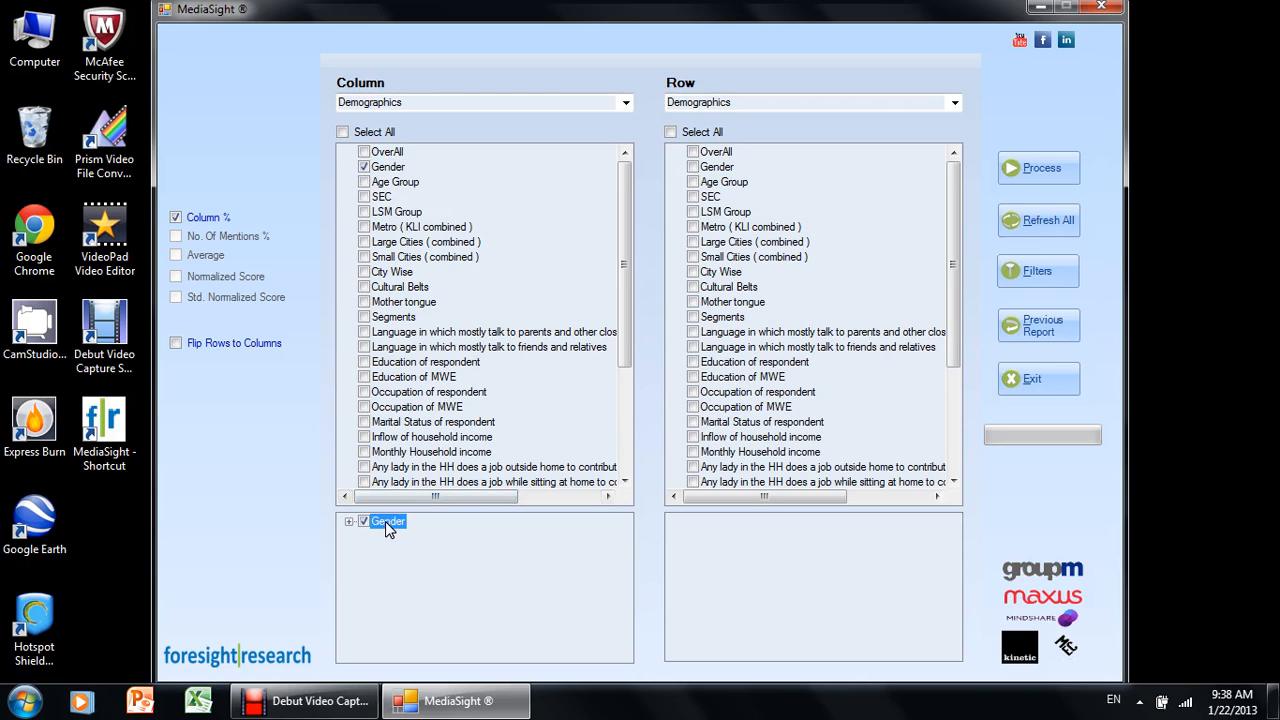
pyautogui.click(349, 522)
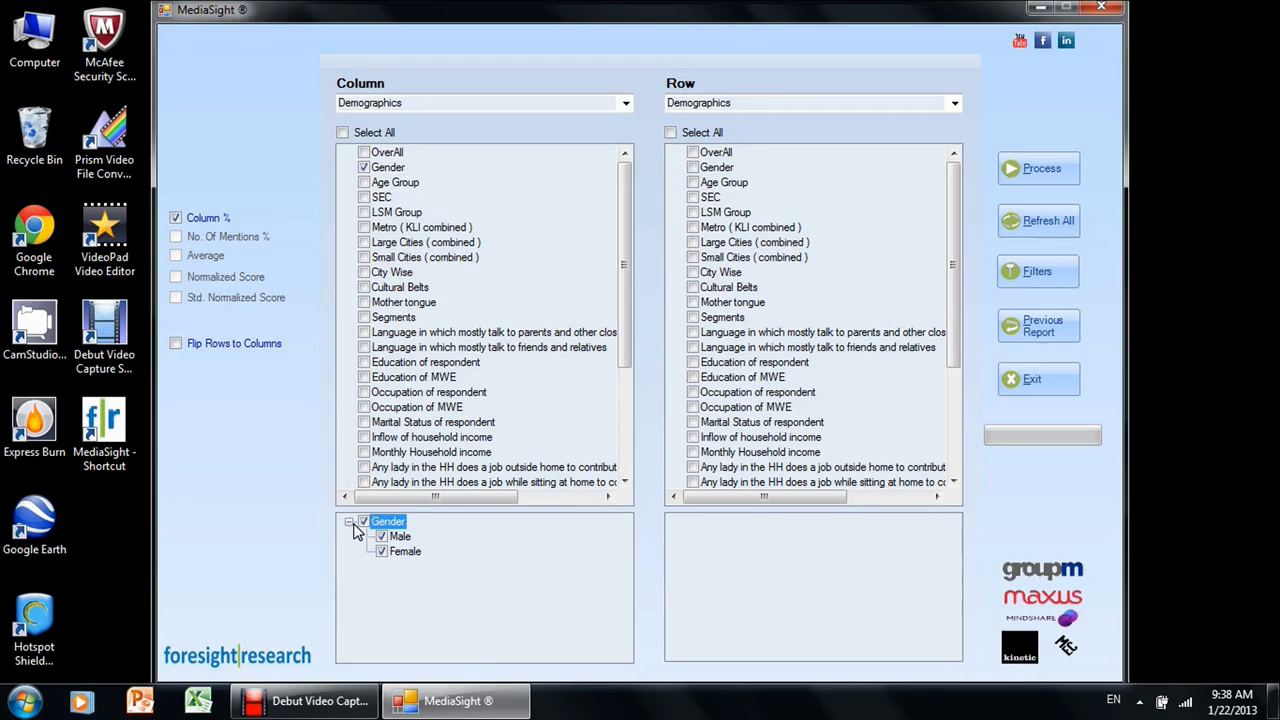
pyautogui.click(402, 537)
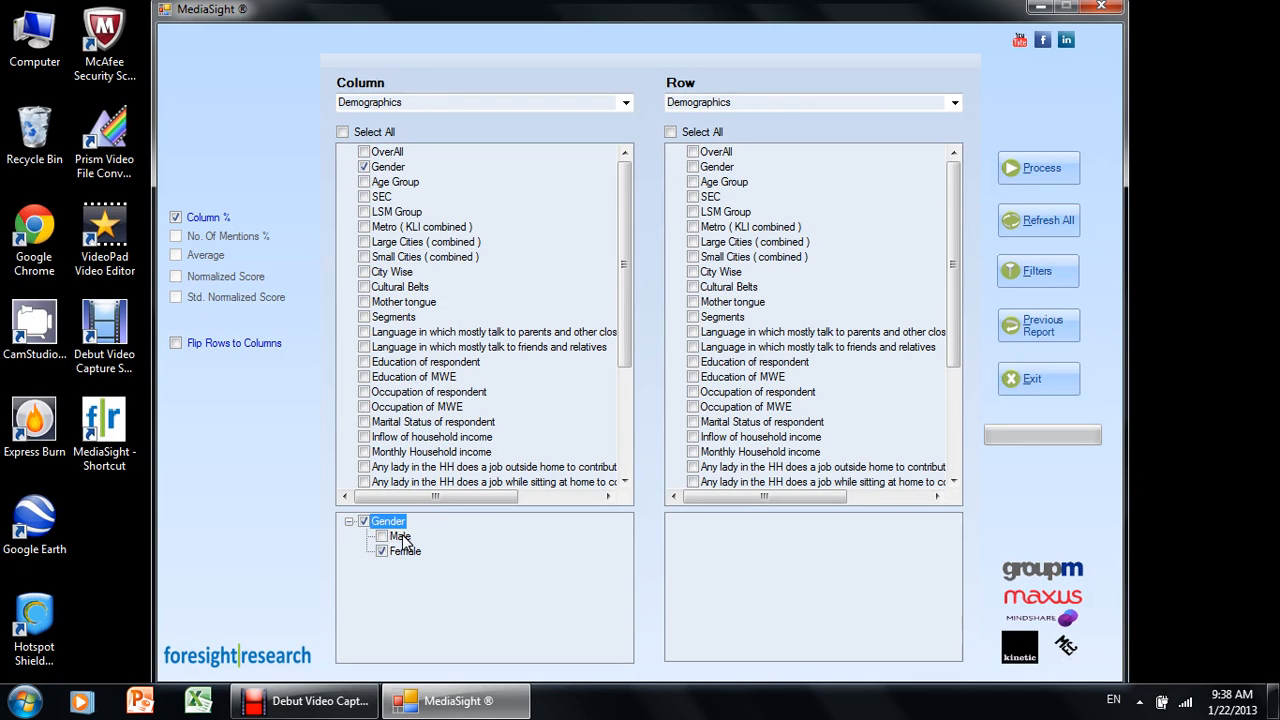
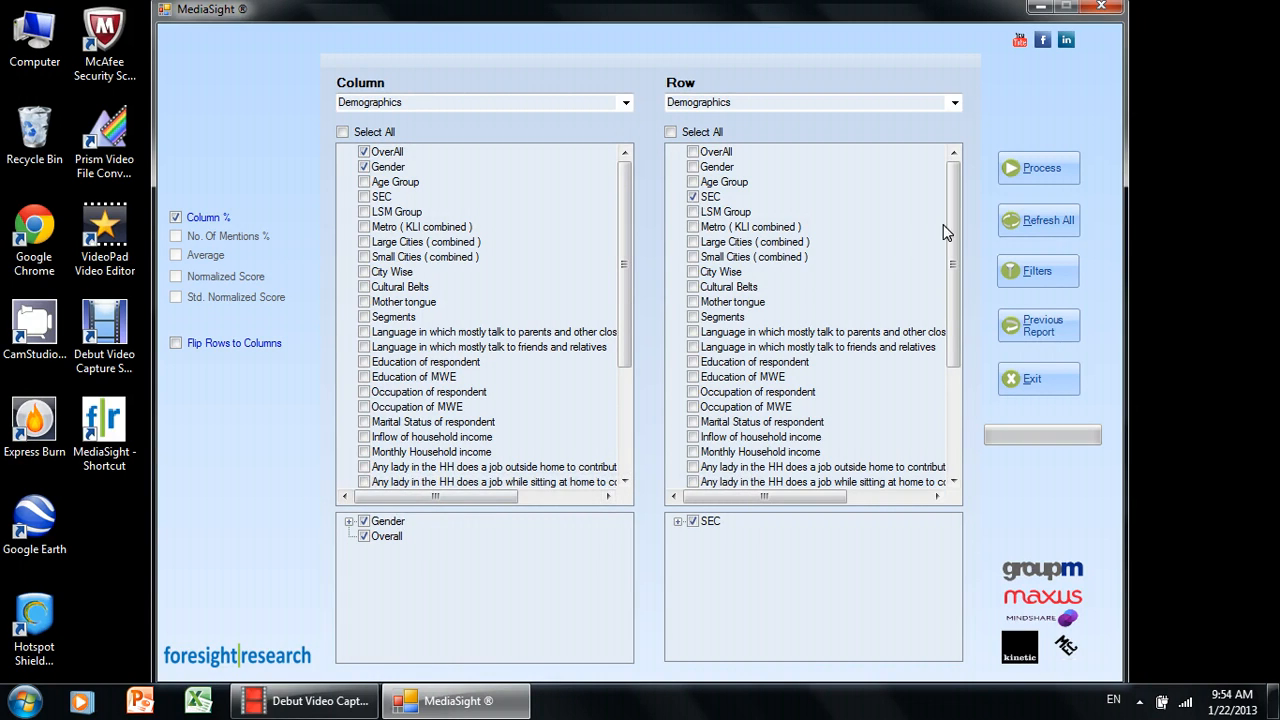
# - Process the report of SEC by Gender and Overall and check its BASE - Weighted row in Excel
pyautogui.click(1014, 175)
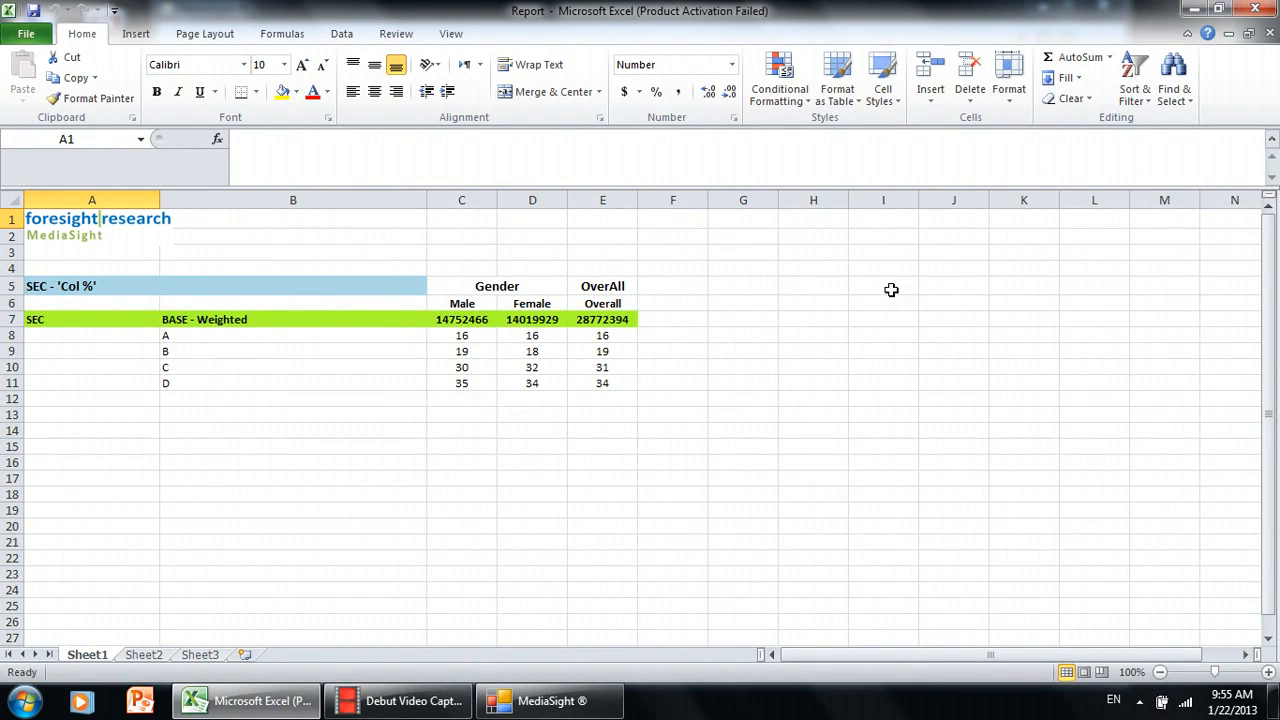
pyautogui.click(265, 319)
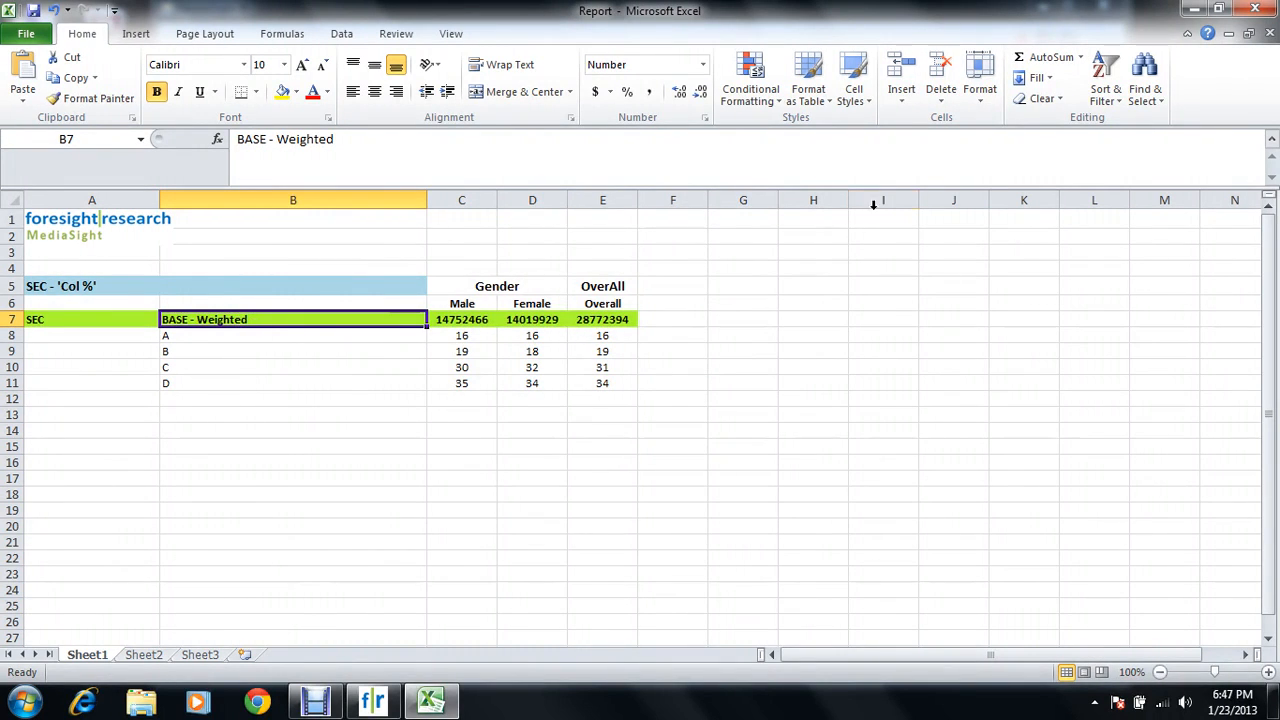
pyautogui.click(1196, 12)
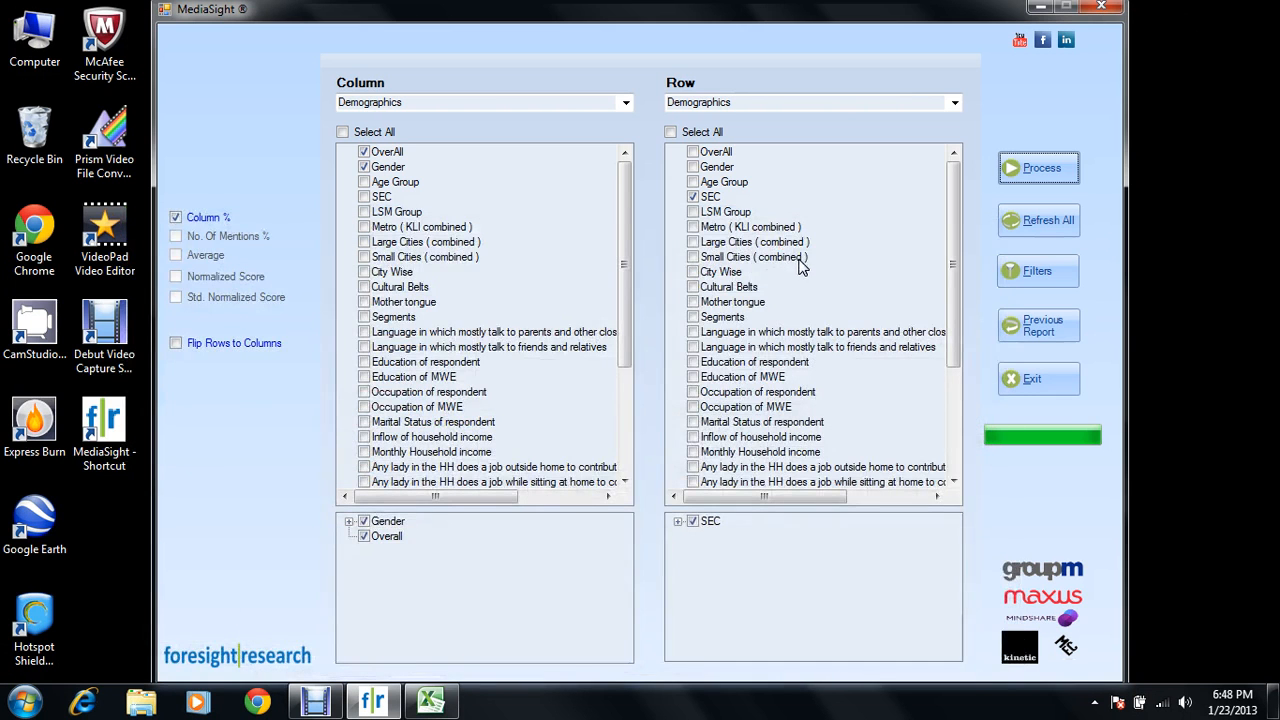
# - Try to reprocess the report while its Excel file is open, dismiss the notice and close the report workbook
pyautogui.click(1024, 177)
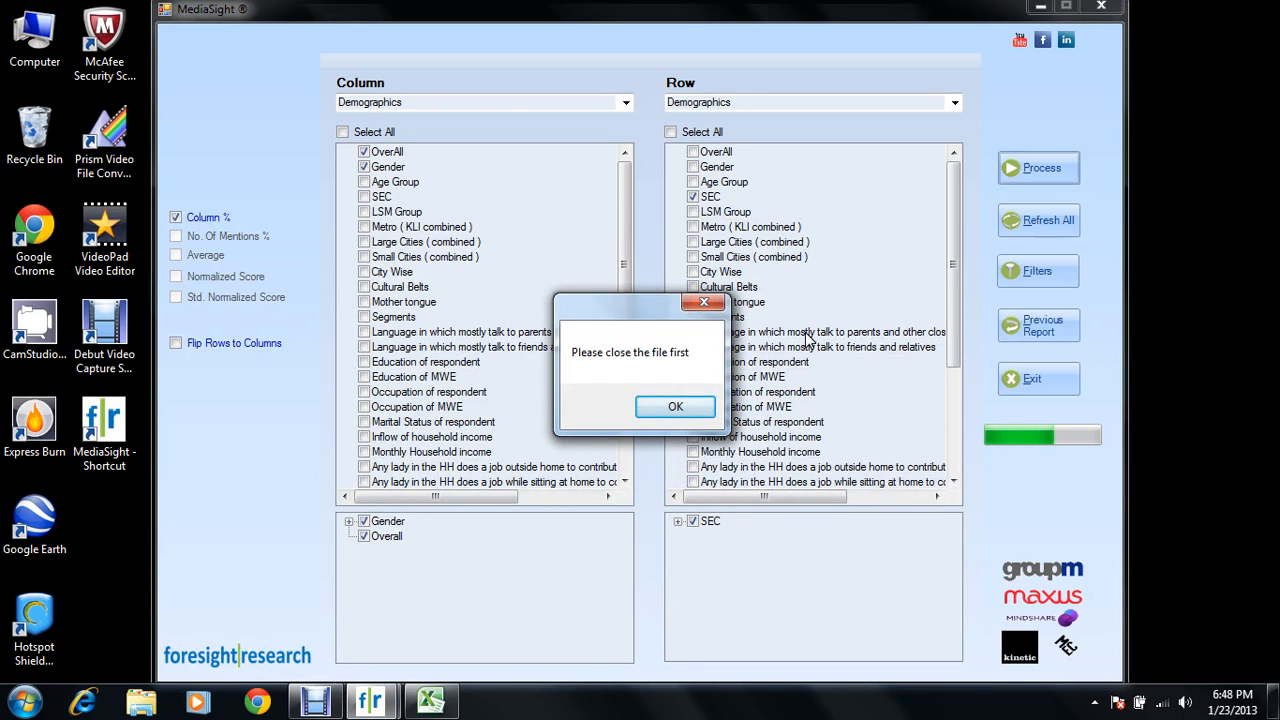
pyautogui.click(675, 406)
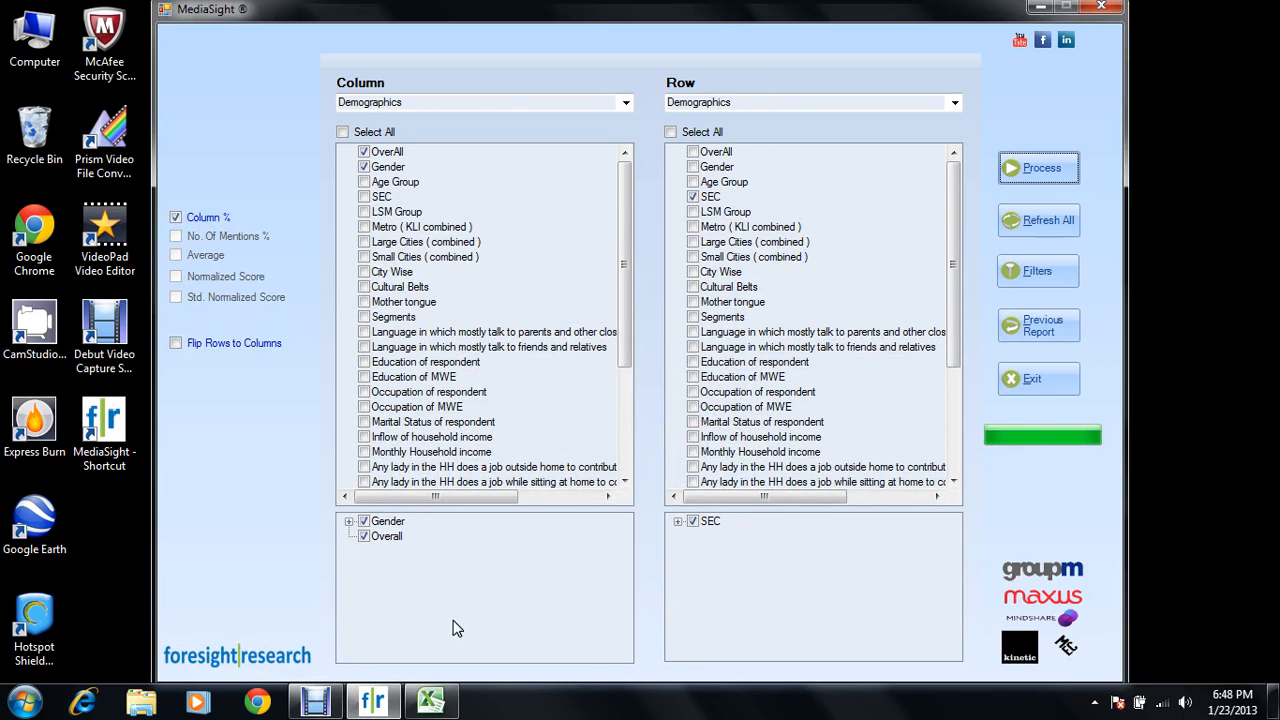
pyautogui.click(440, 698)
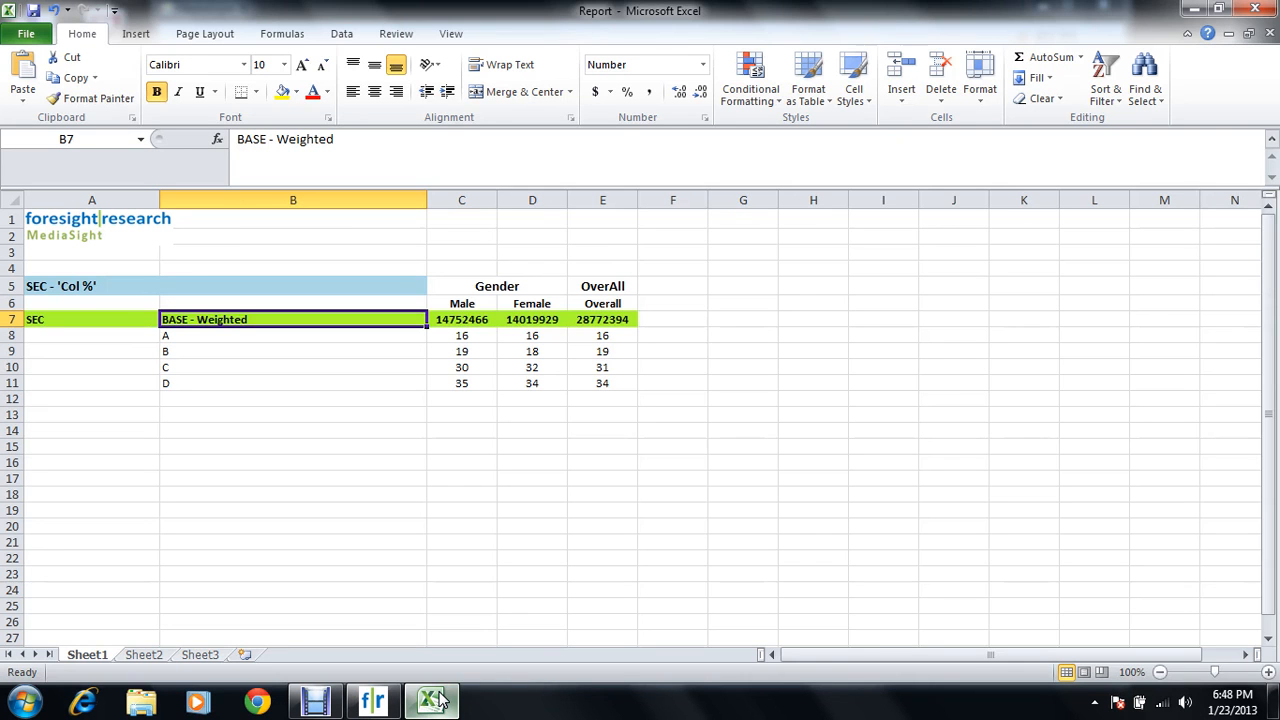
pyautogui.click(1256, 10)
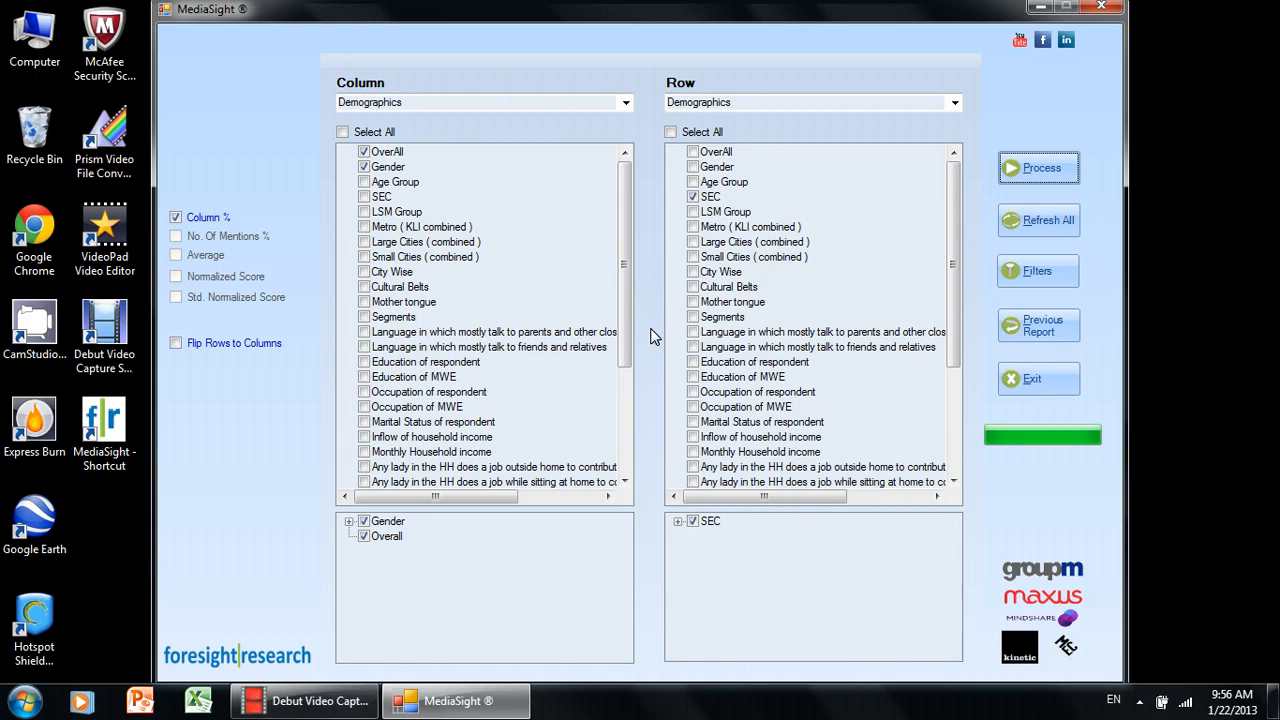
# - Exclude Female from the Gender column variable, process the SEC report and close the resulting workbook
pyautogui.click(349, 522)
pyautogui.click(383, 552)
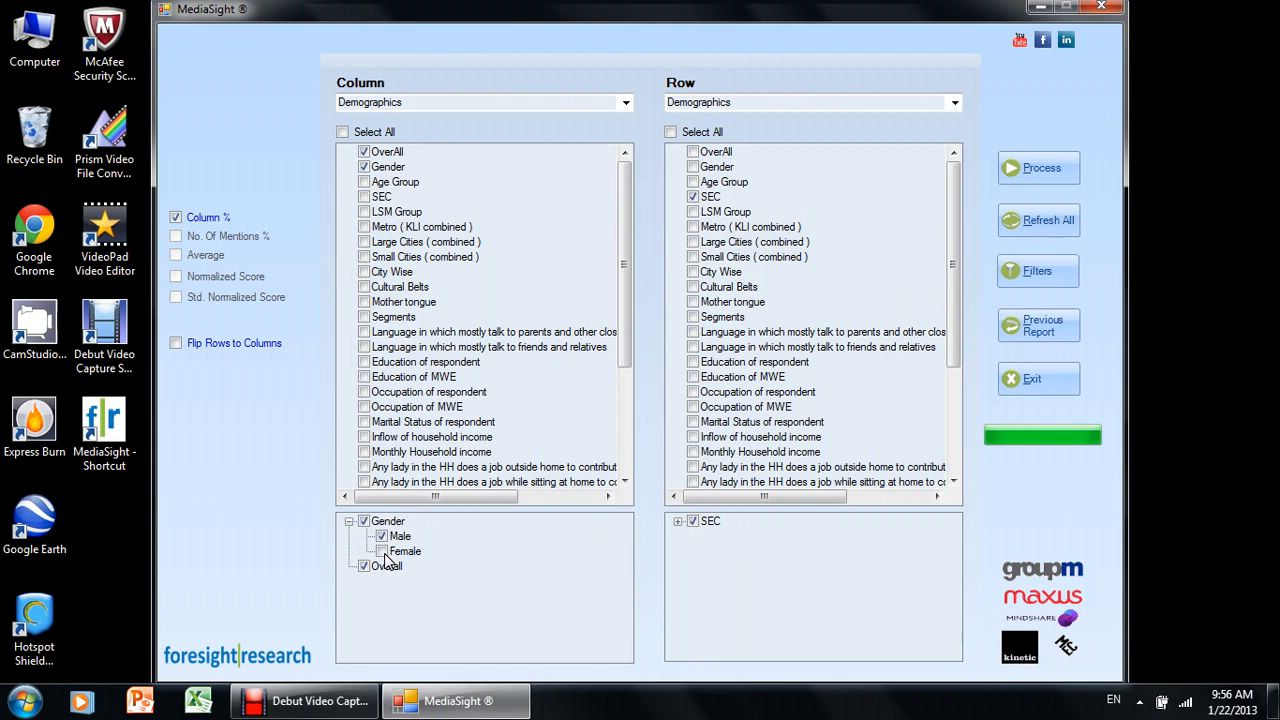
pyautogui.click(1050, 171)
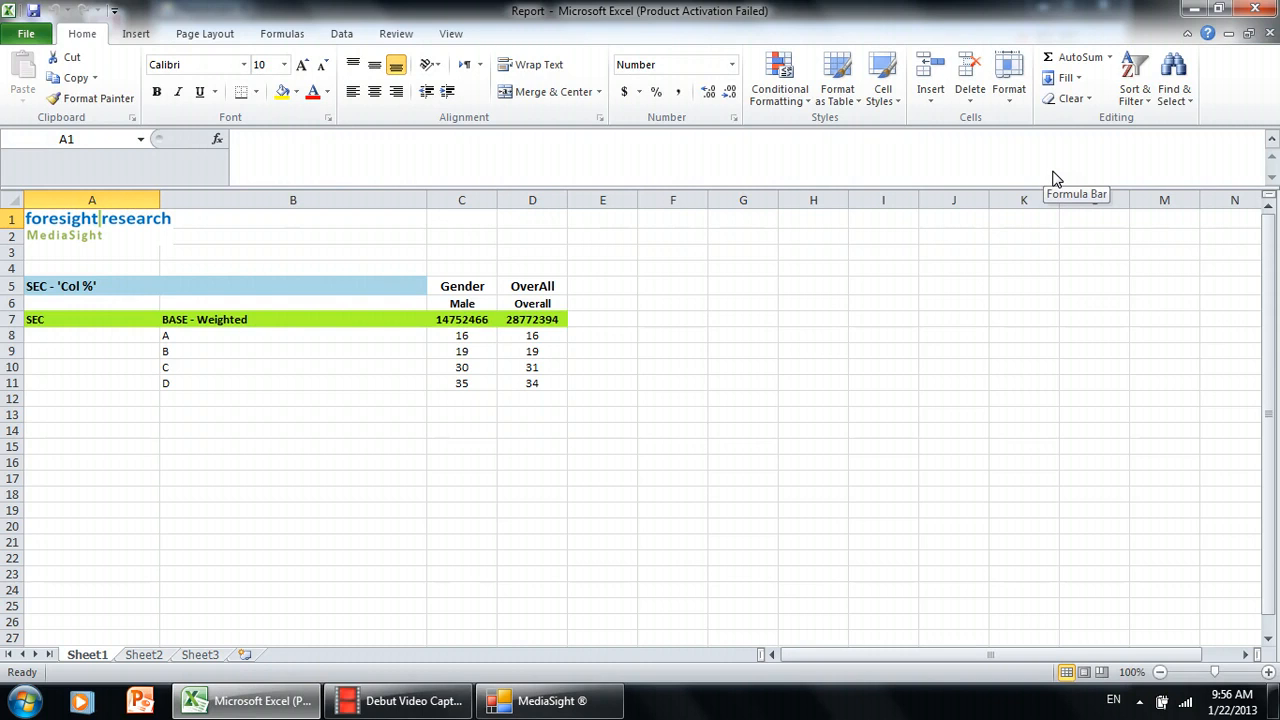
pyautogui.click(1266, 14)
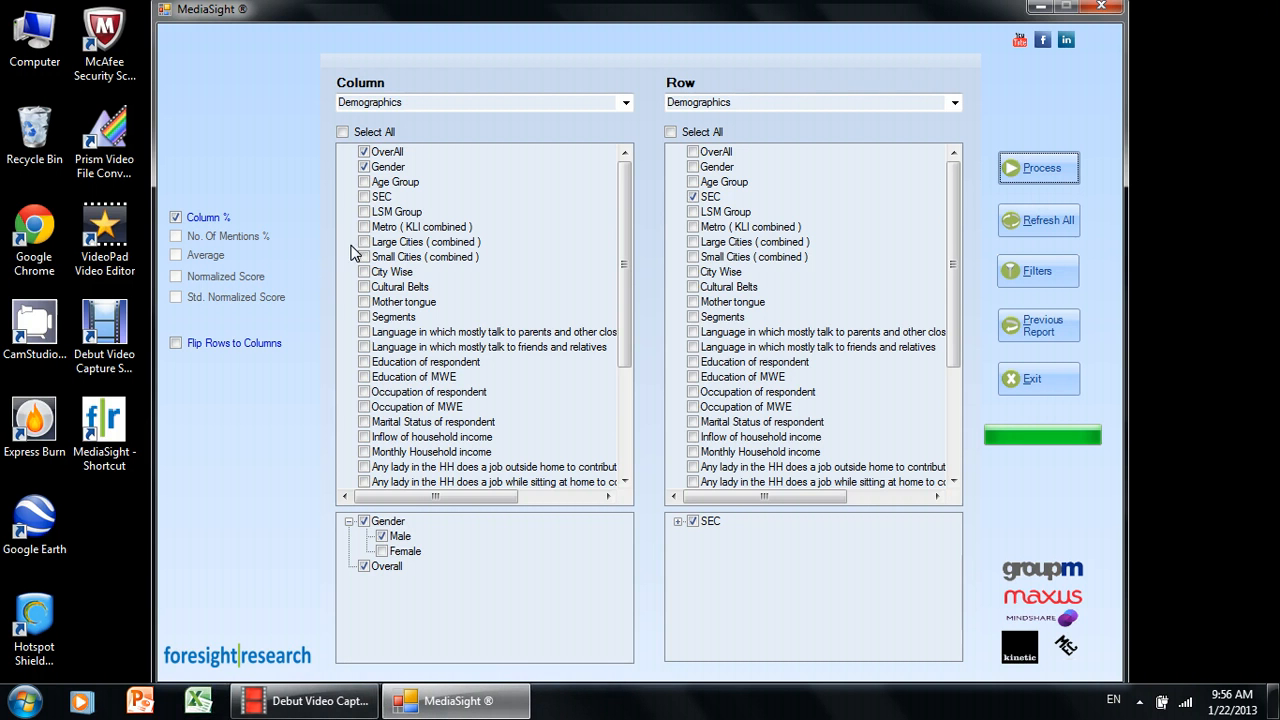
# - Turn on Flip Rows to Columns, process the SEC report again and review the flipped tables in Excel
pyautogui.click(178, 342)
pyautogui.click(1029, 176)
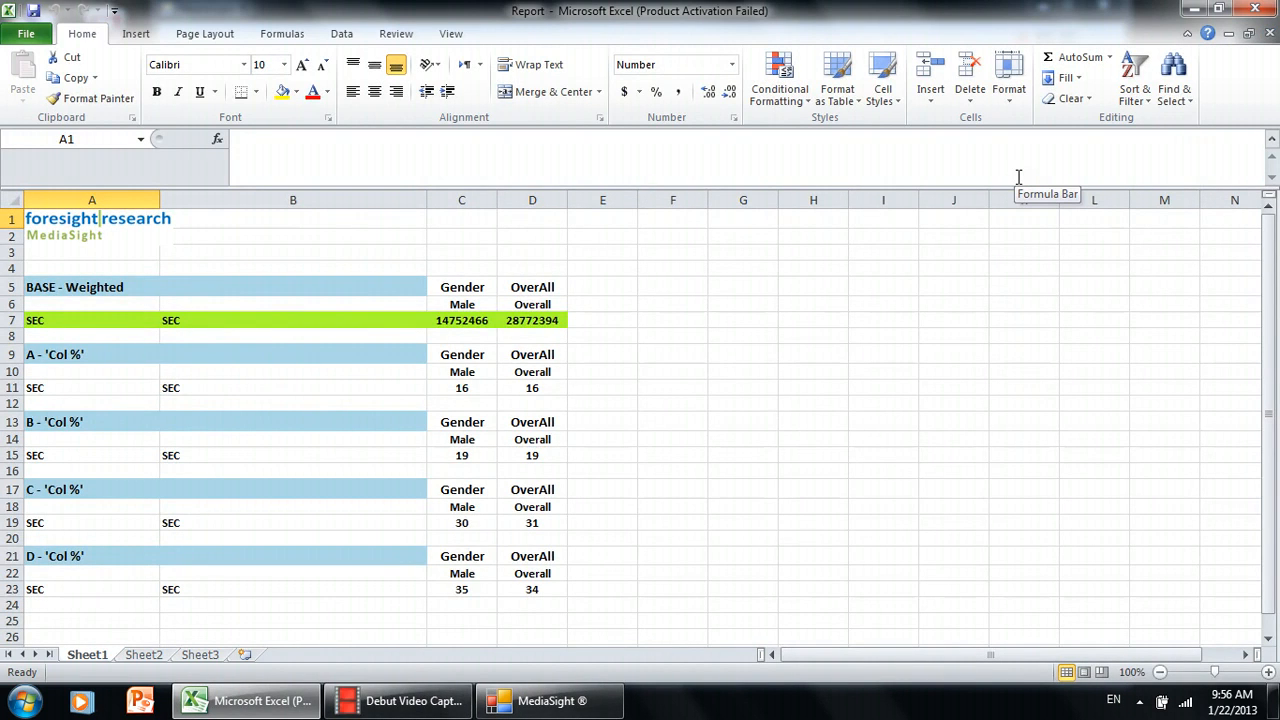
pyautogui.scroll(-1, 744, 359)
pyautogui.scroll(1, 744, 359)
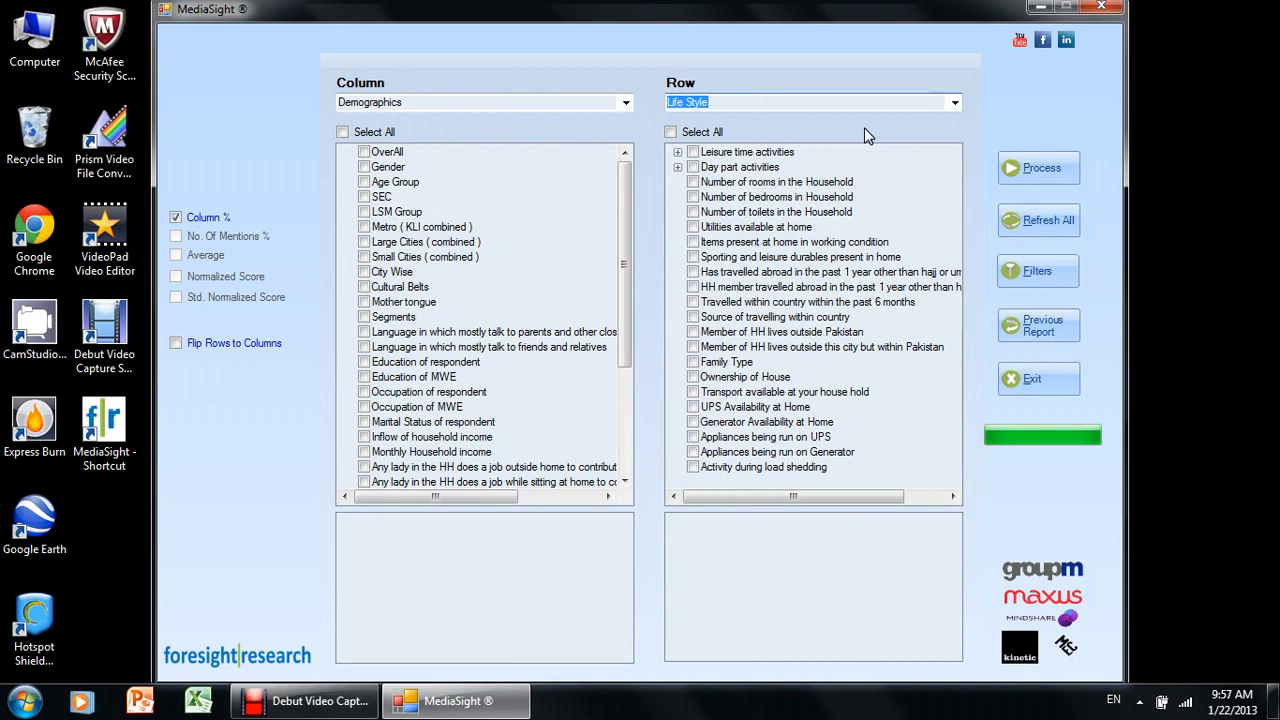
# - Add OverAll, Gender and Age Group as column variables, keeping only Male and the 14-18 and 46-55 age groups
pyautogui.click(364, 152)
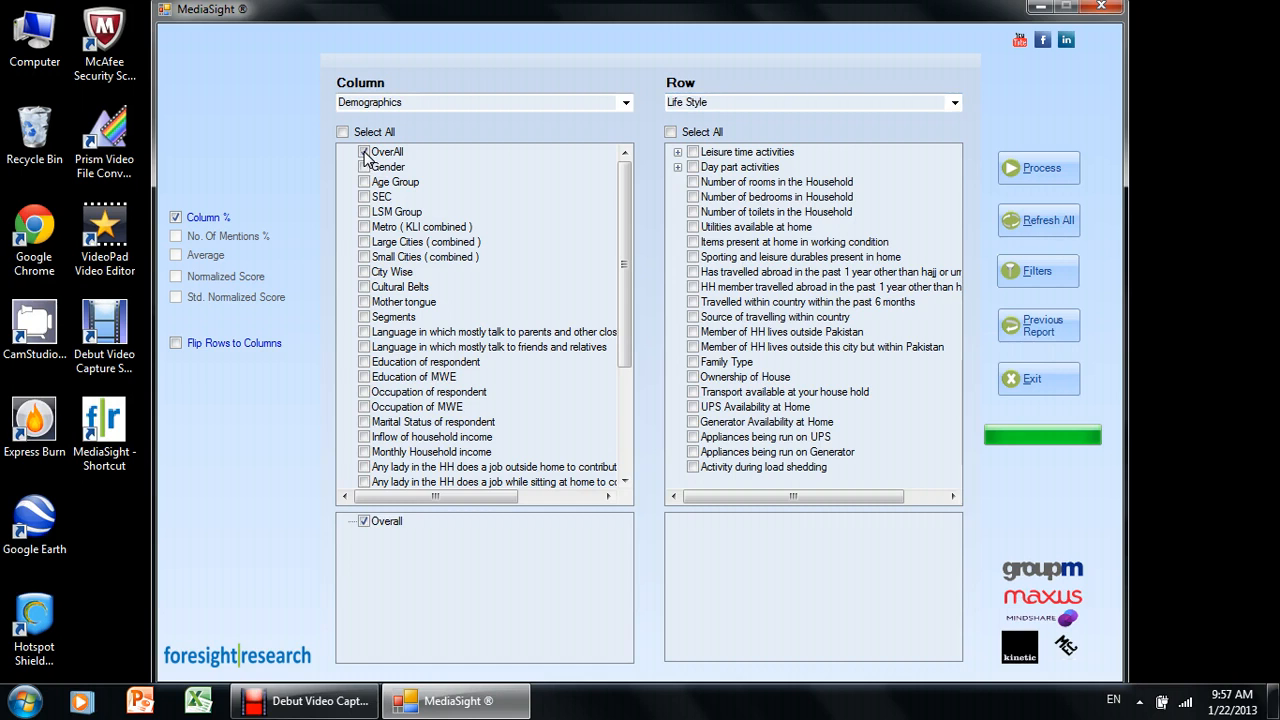
pyautogui.click(364, 167)
pyautogui.click(364, 182)
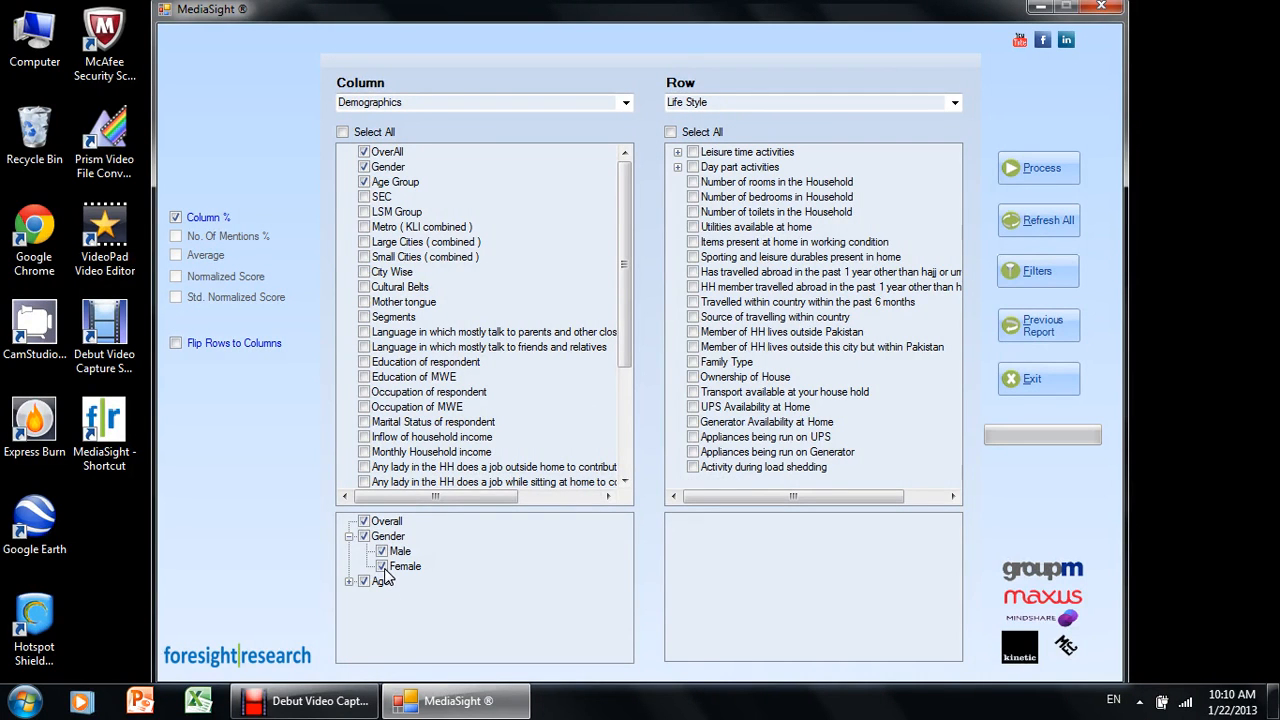
pyautogui.click(349, 581)
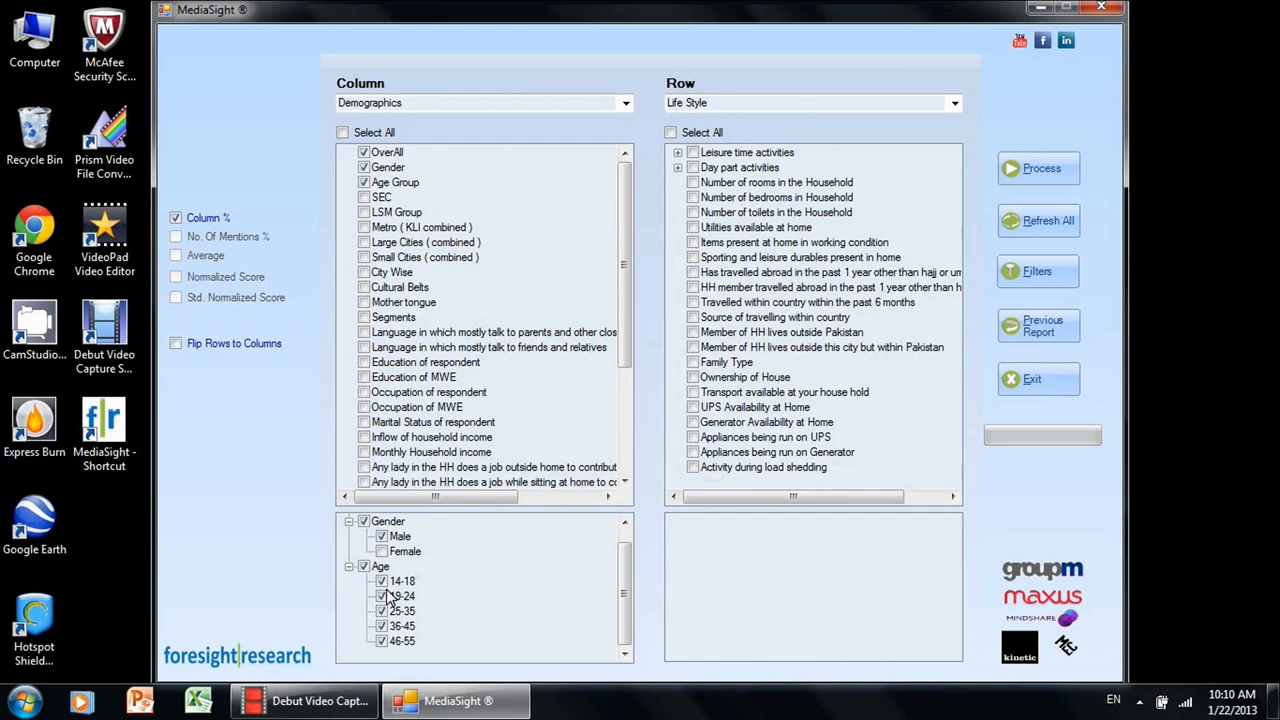
pyautogui.click(383, 596)
pyautogui.click(383, 611)
pyautogui.click(383, 626)
# - Add the leisure time activities done atleast once a week and done Daily as Life Style row variables
pyautogui.click(678, 153)
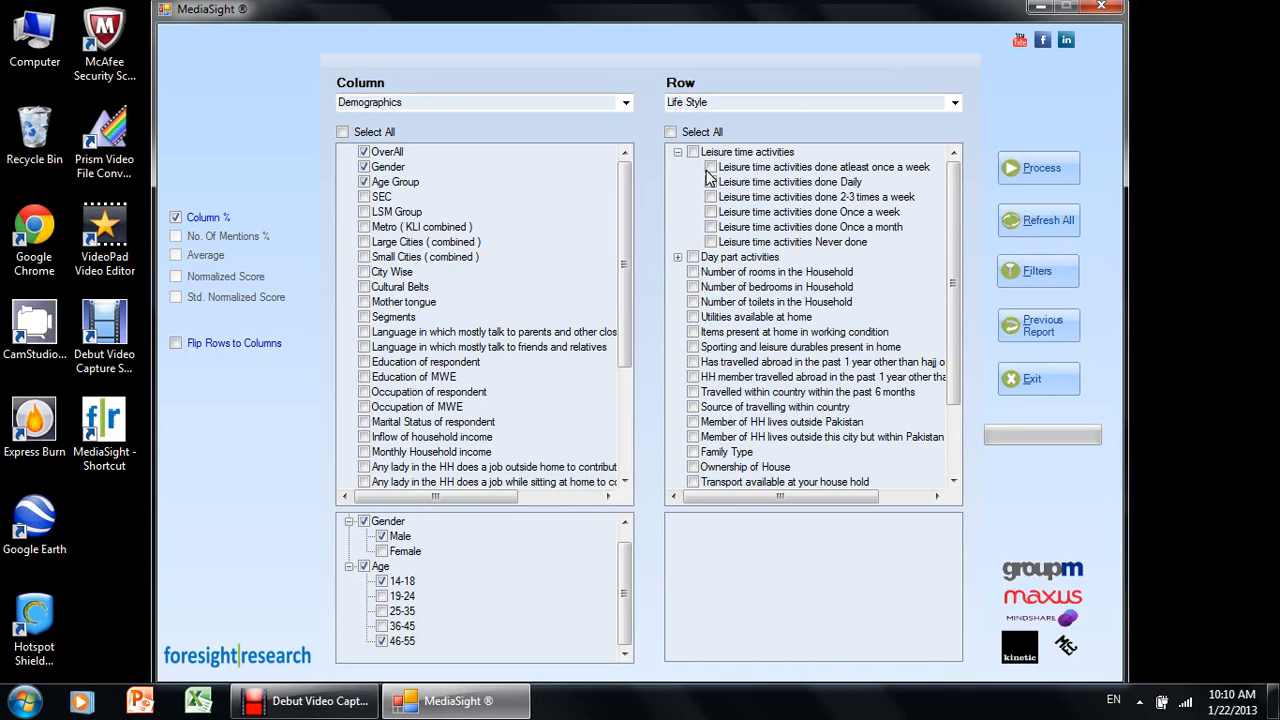
pyautogui.click(710, 167)
pyautogui.click(712, 183)
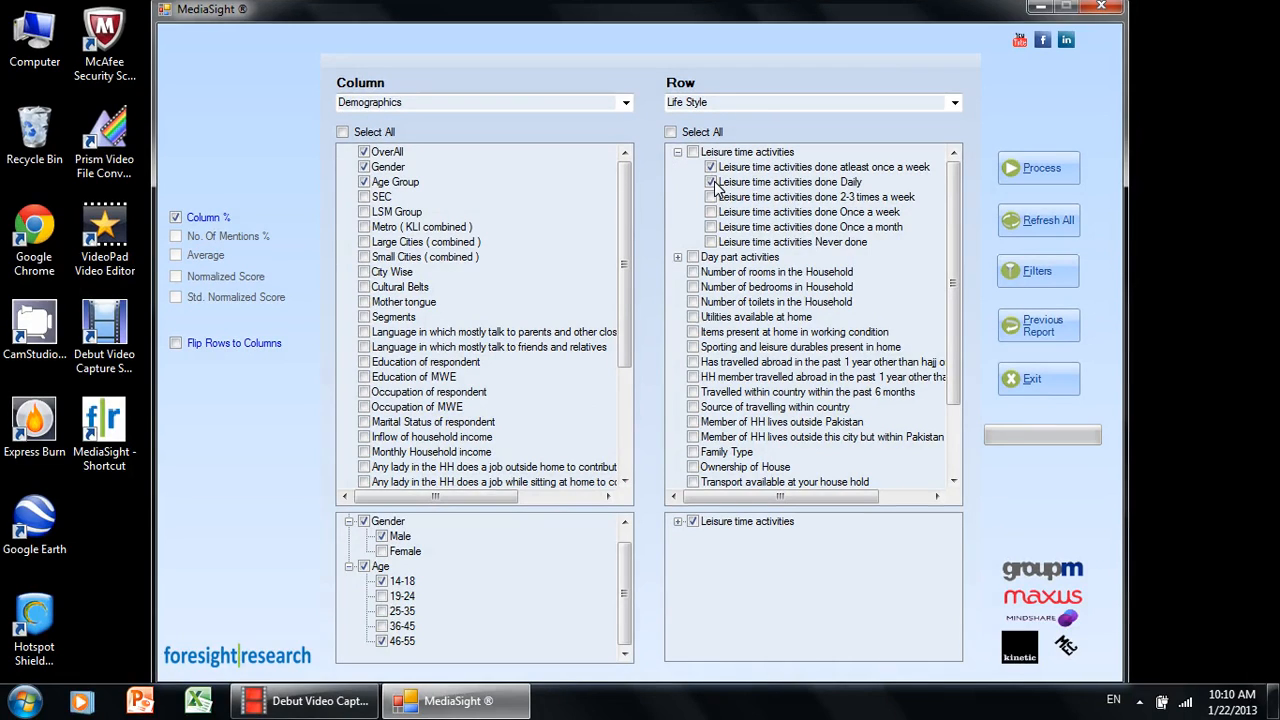
# - Keep only Purchasing Groceries and items for Home, Relaxing and House Cleaning among the leisure time activities, and process the report
pyautogui.click(678, 522)
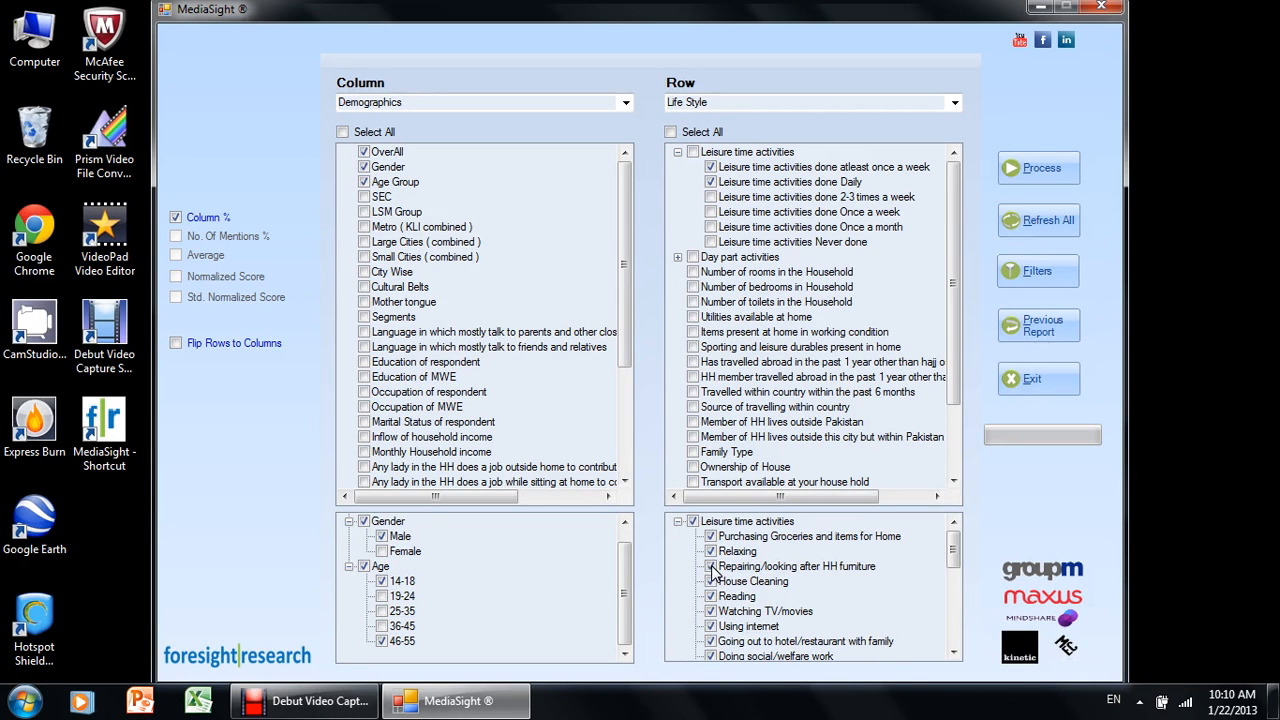
pyautogui.click(713, 597)
pyautogui.click(712, 611)
pyautogui.click(712, 626)
pyautogui.click(711, 641)
pyautogui.moveTo(956, 549); pyautogui.dragTo(957, 559)
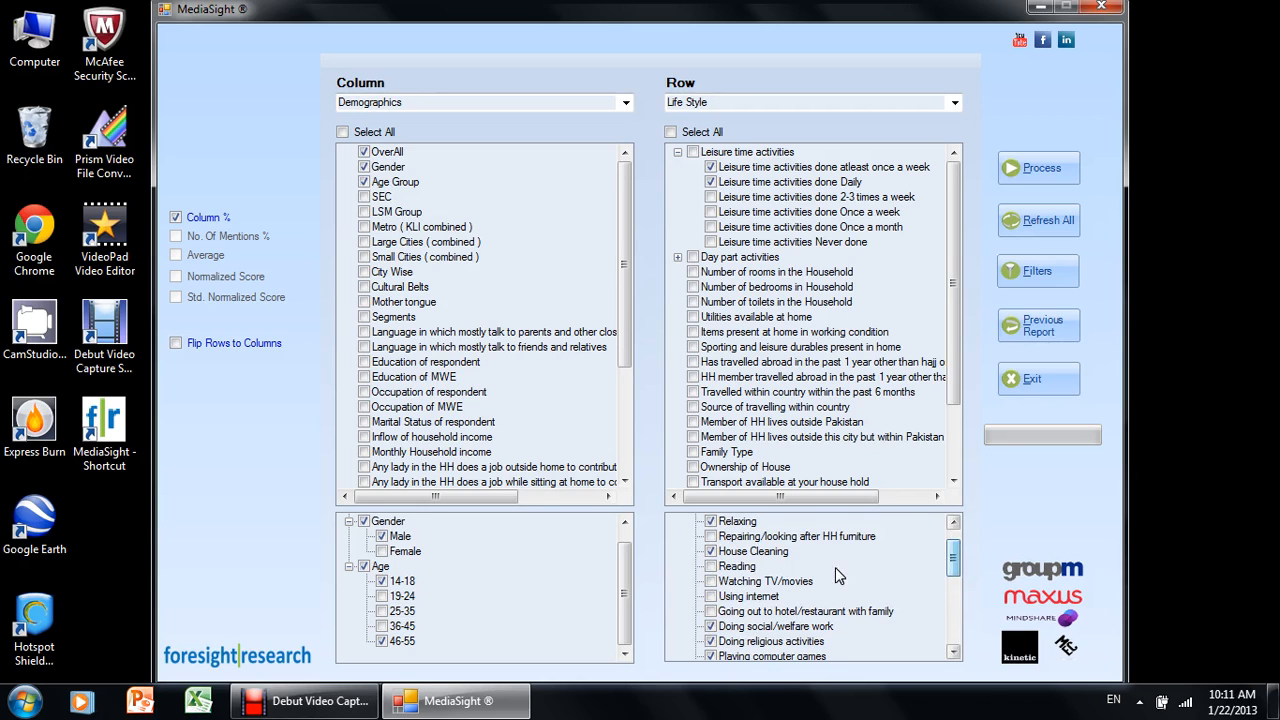
pyautogui.click(711, 626)
pyautogui.click(711, 641)
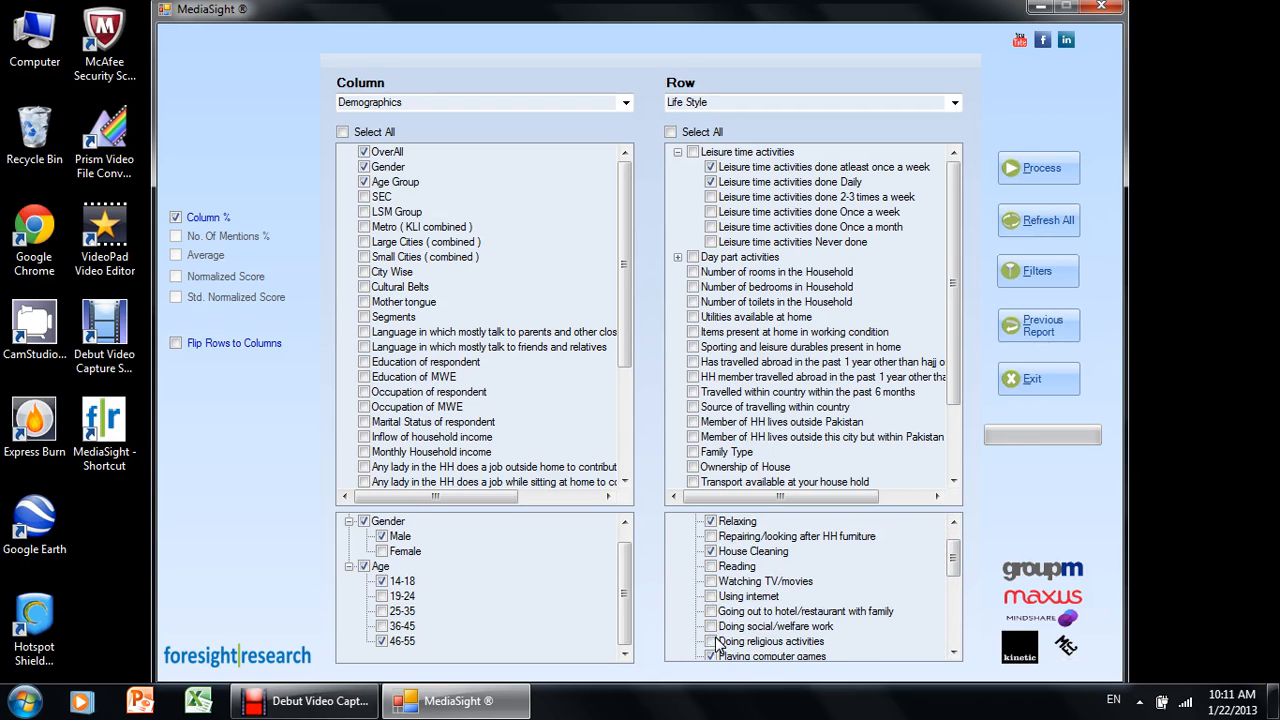
pyautogui.moveTo(955, 568); pyautogui.dragTo(945, 598)
pyautogui.click(711, 536)
pyautogui.click(711, 551)
pyautogui.click(711, 566)
pyautogui.click(711, 581)
pyautogui.click(711, 596)
pyautogui.click(711, 611)
pyautogui.click(711, 626)
pyautogui.click(711, 641)
pyautogui.moveTo(957, 598); pyautogui.dragTo(951, 641)
pyautogui.click(711, 551)
pyautogui.click(711, 566)
pyautogui.click(711, 581)
pyautogui.click(711, 596)
pyautogui.click(711, 611)
pyautogui.click(711, 626)
pyautogui.click(711, 641)
pyautogui.moveTo(956, 621); pyautogui.dragTo(956, 537)
pyautogui.click(1048, 176)
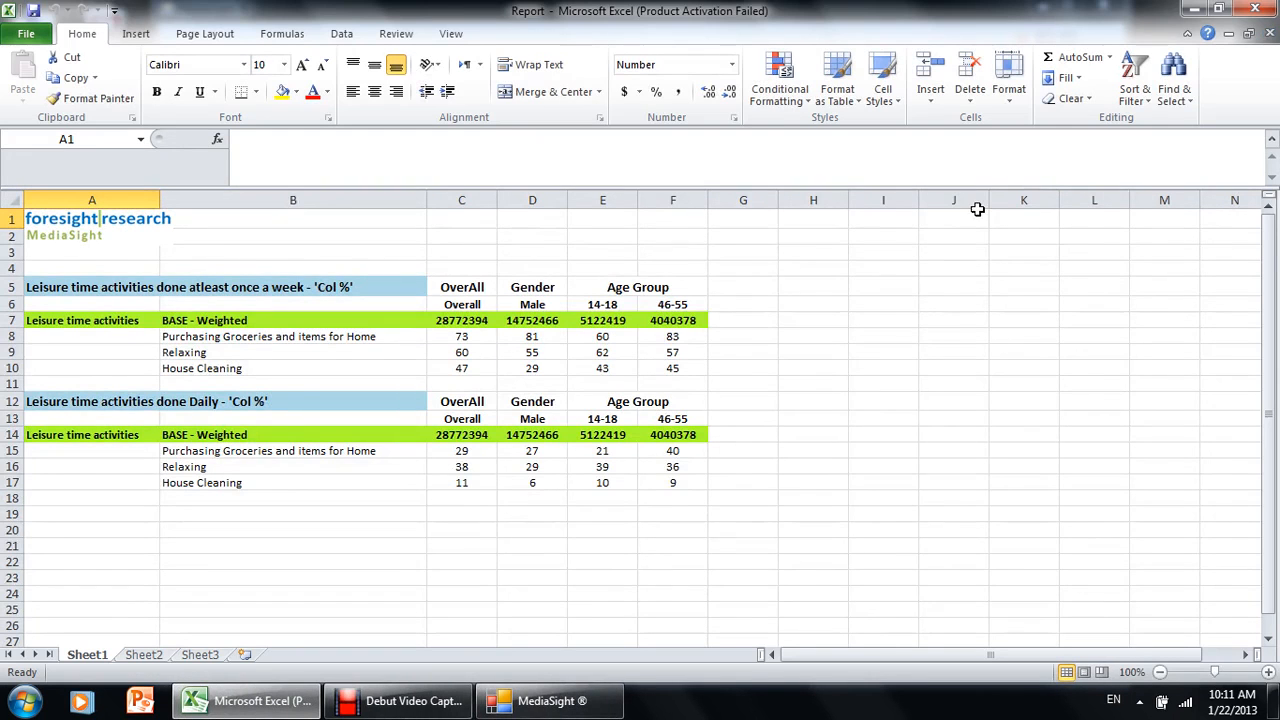
# - Open the filter setup and examine the choices offered for Sections, Questions and Operator
pyautogui.click(1014, 272)
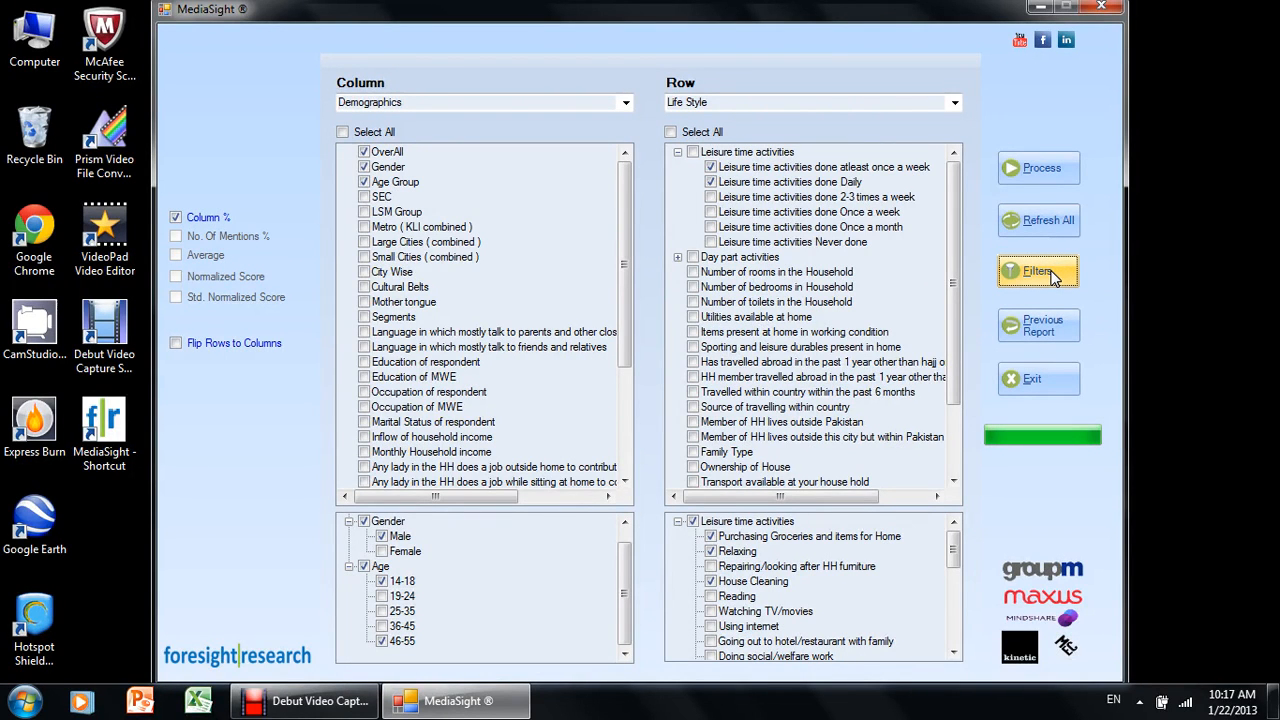
pyautogui.click(1052, 279)
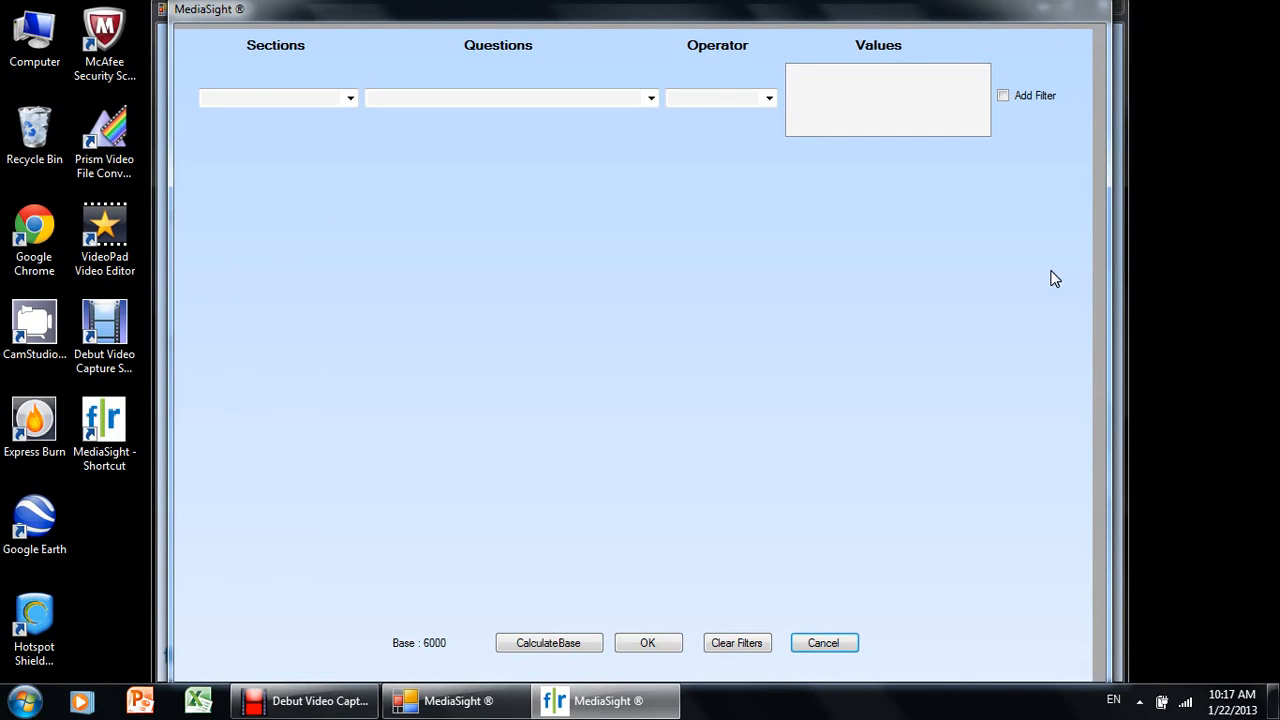
pyautogui.click(352, 99)
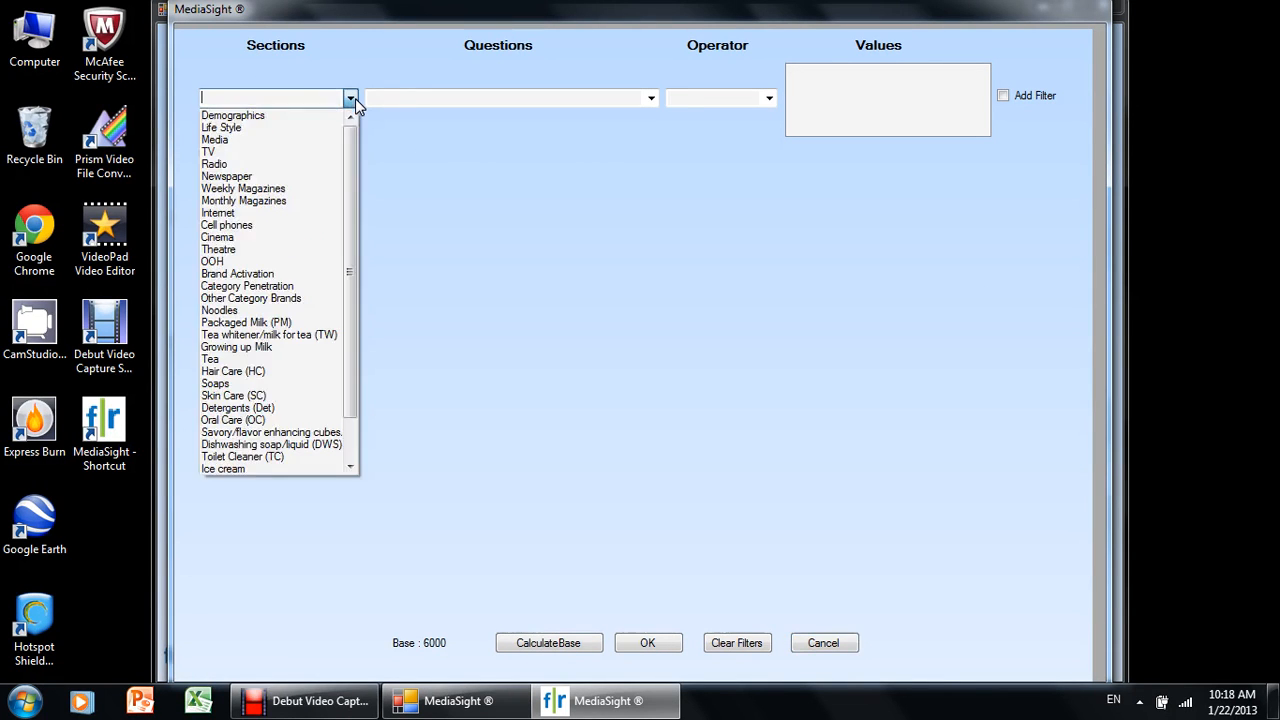
pyautogui.moveTo(355, 155)
pyautogui.mouseDown()
pyautogui.moveTo(349, 251)
pyautogui.moveTo(366, 140)
pyautogui.mouseUp()
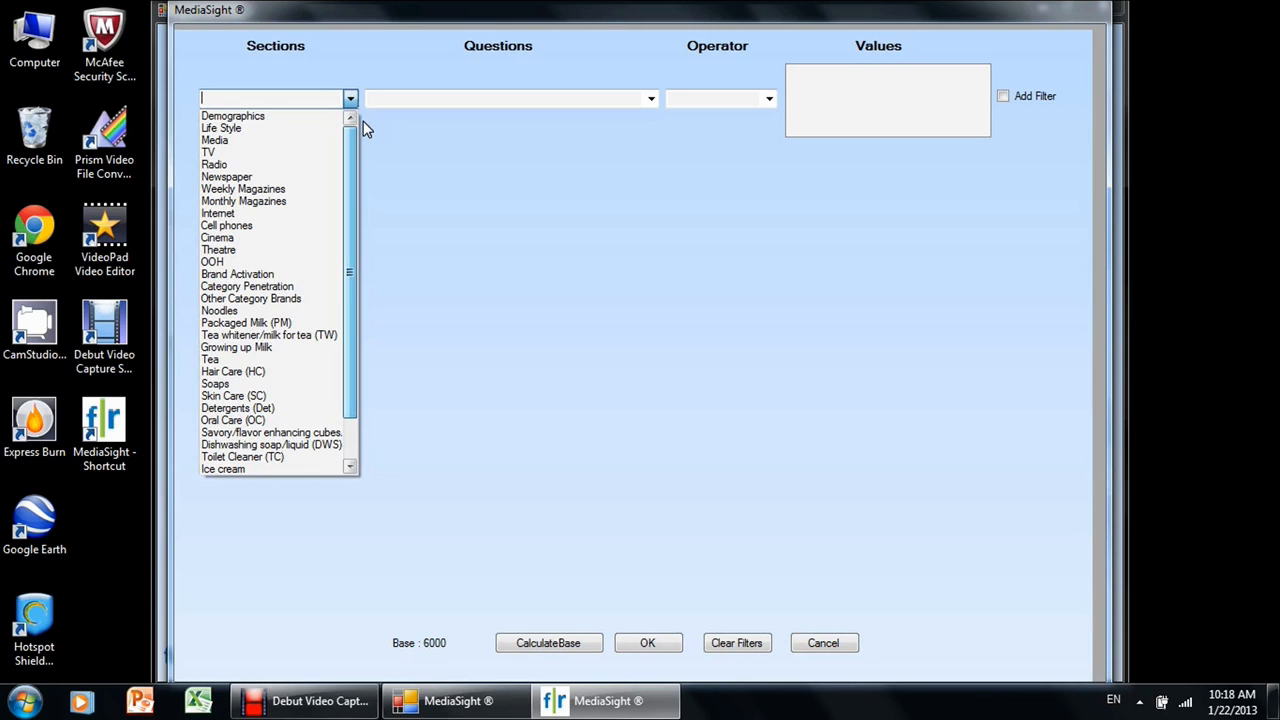
pyautogui.click(351, 99)
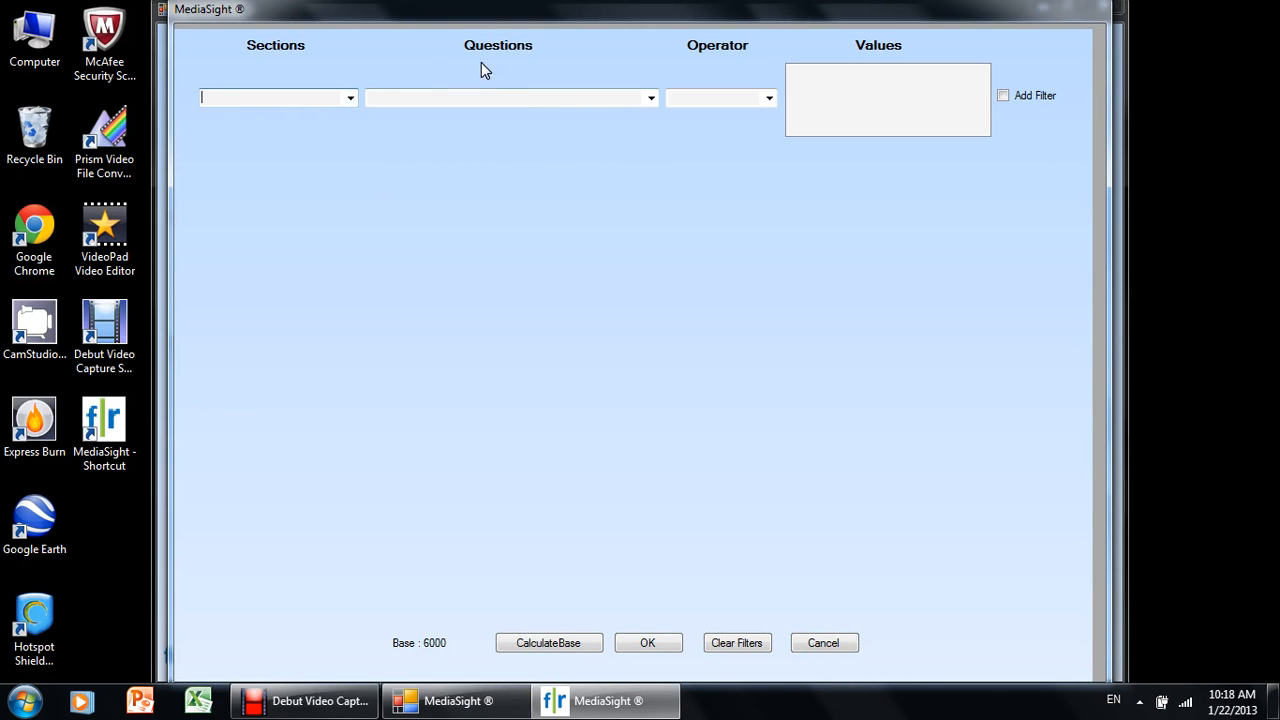
pyautogui.click(650, 99)
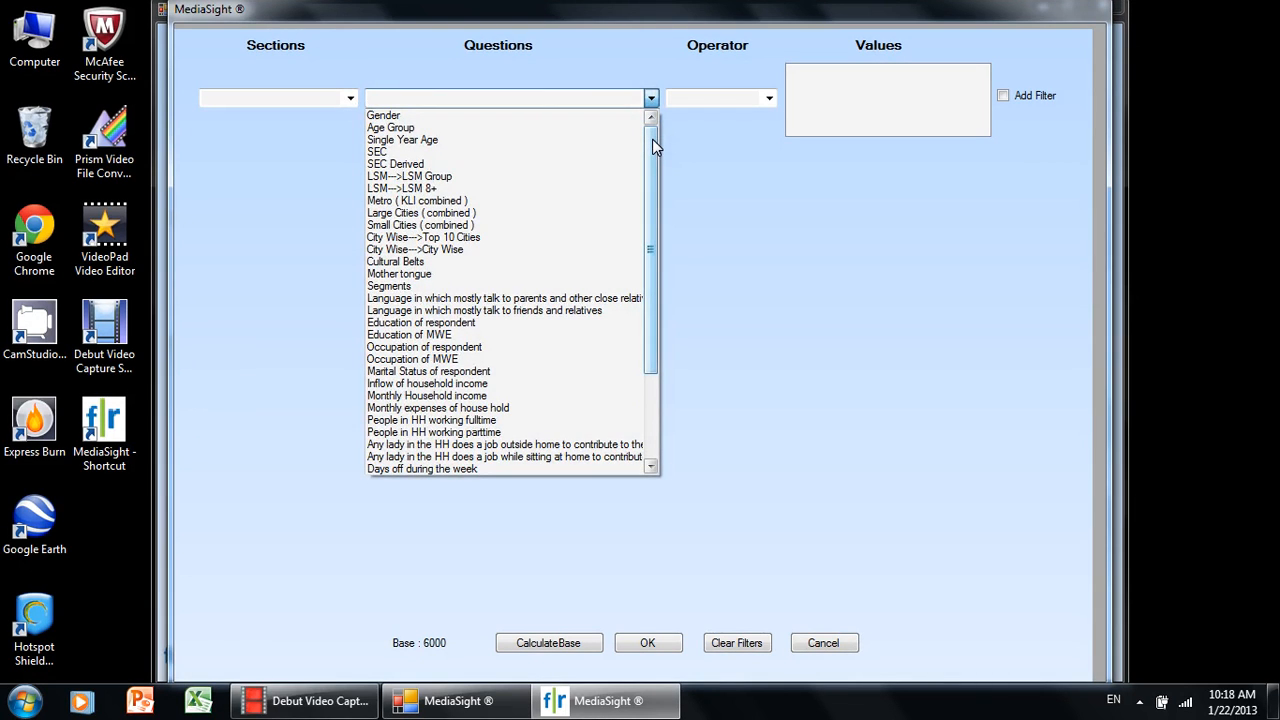
pyautogui.moveTo(652, 139)
pyautogui.mouseDown()
pyautogui.moveTo(651, 222)
pyautogui.moveTo(651, 133)
pyautogui.mouseUp()
pyautogui.click(652, 99)
pyautogui.click(772, 100)
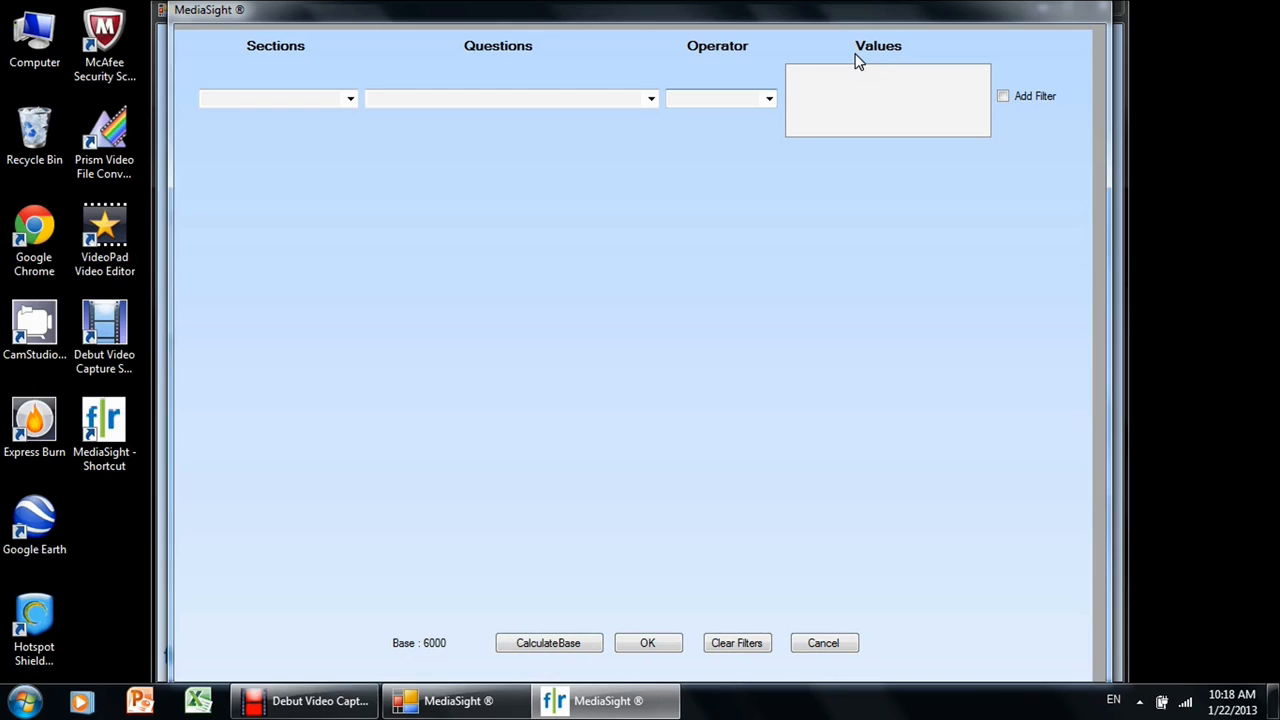
# - Add five more filter rows below the first one
pyautogui.click(1002, 96)
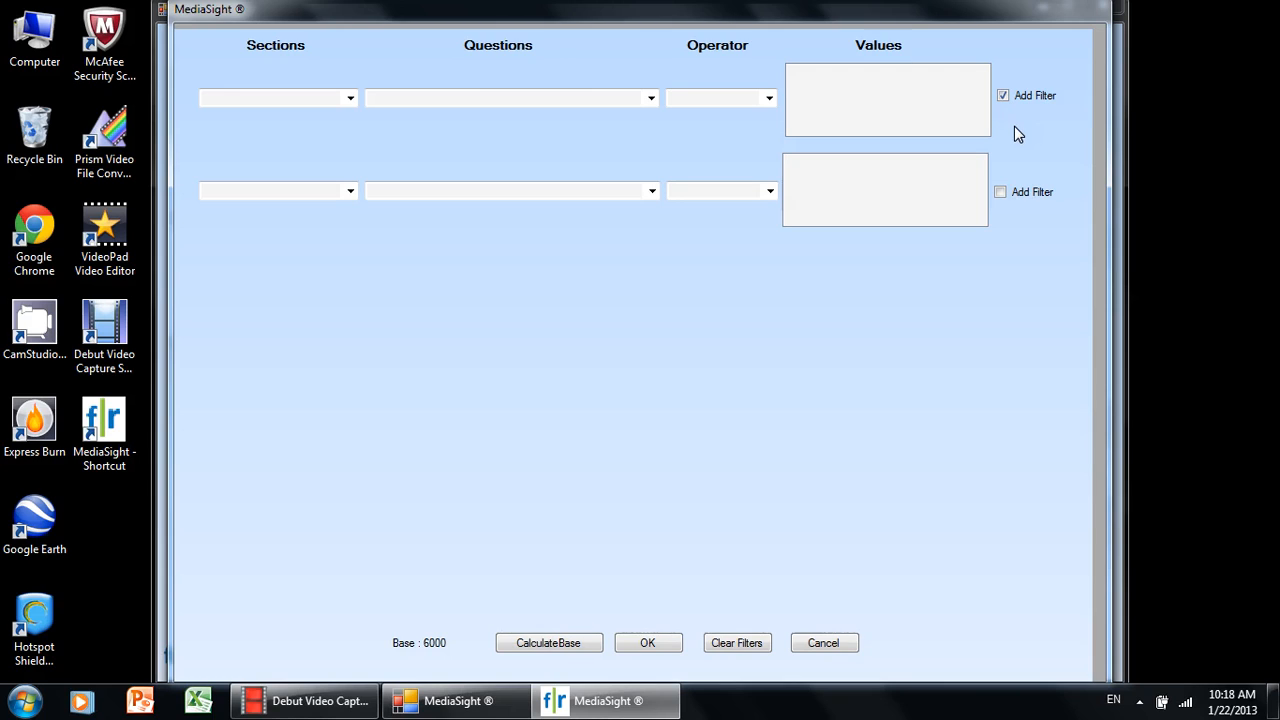
pyautogui.click(1000, 192)
pyautogui.click(1000, 283)
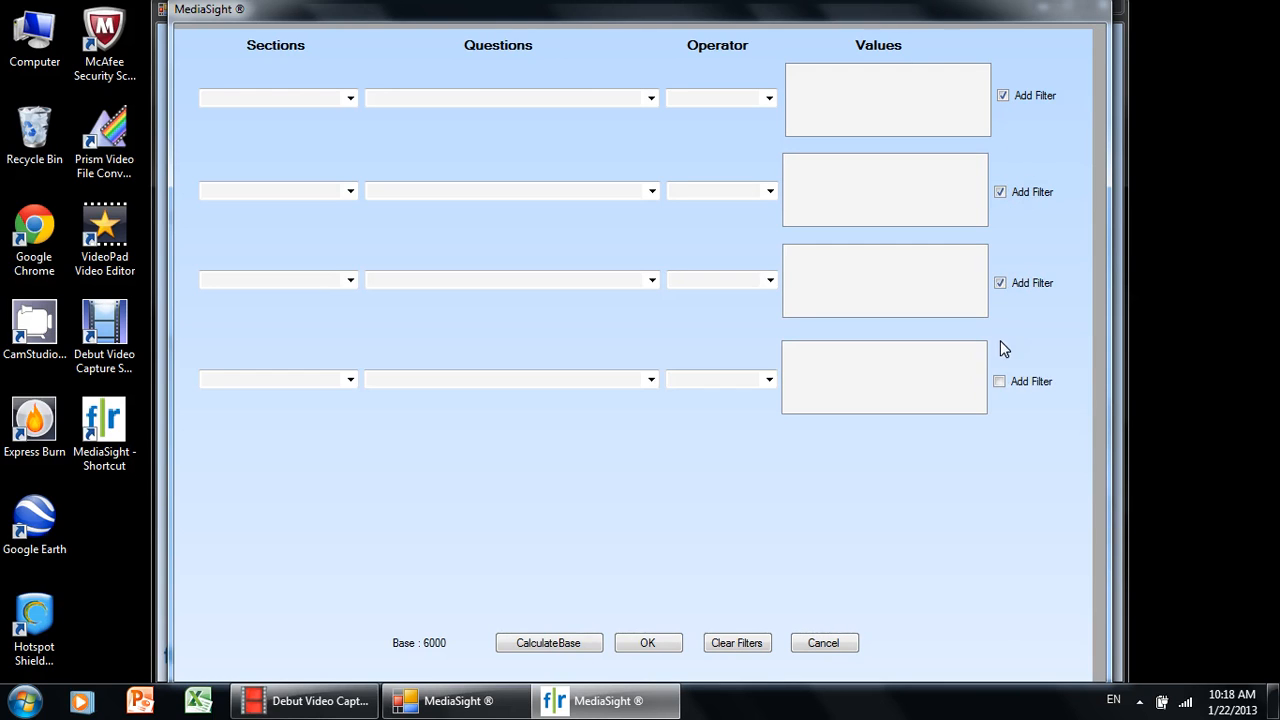
pyautogui.click(1000, 381)
pyautogui.click(996, 469)
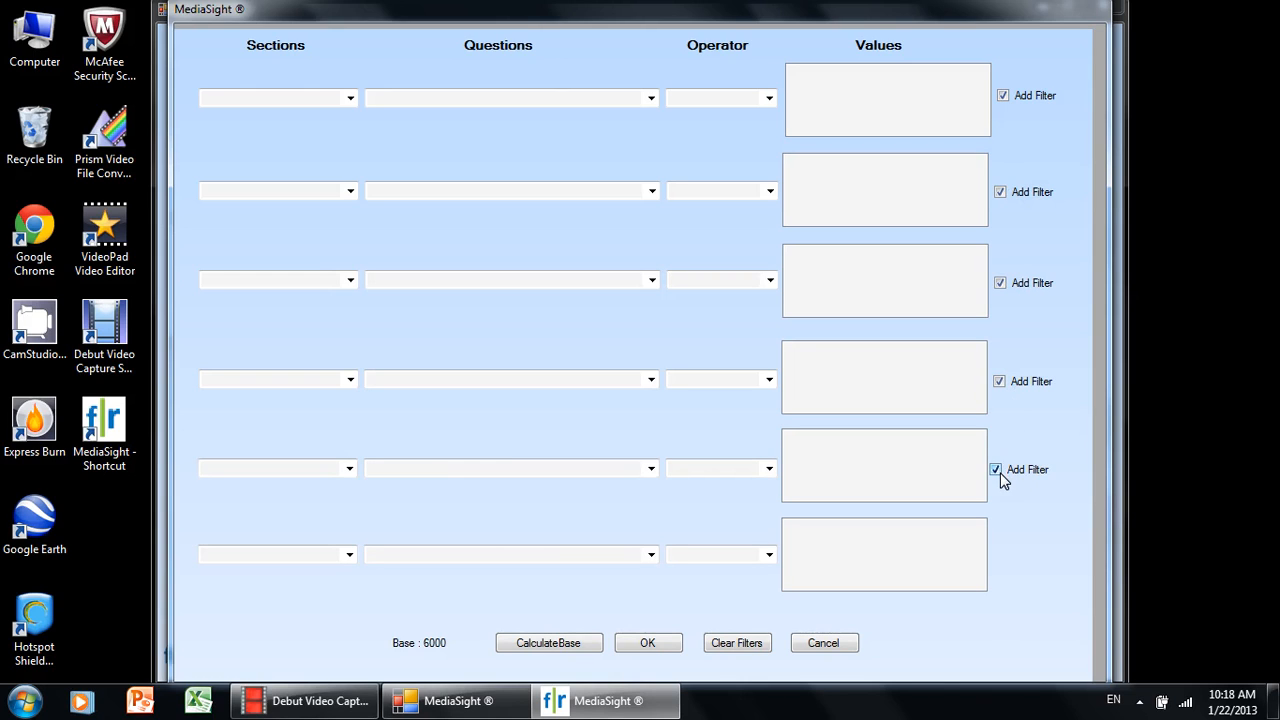
# - Remove the five extra filter rows and leave the filter setup without applying a filter
pyautogui.click(996, 469)
pyautogui.click(999, 382)
pyautogui.click(1000, 283)
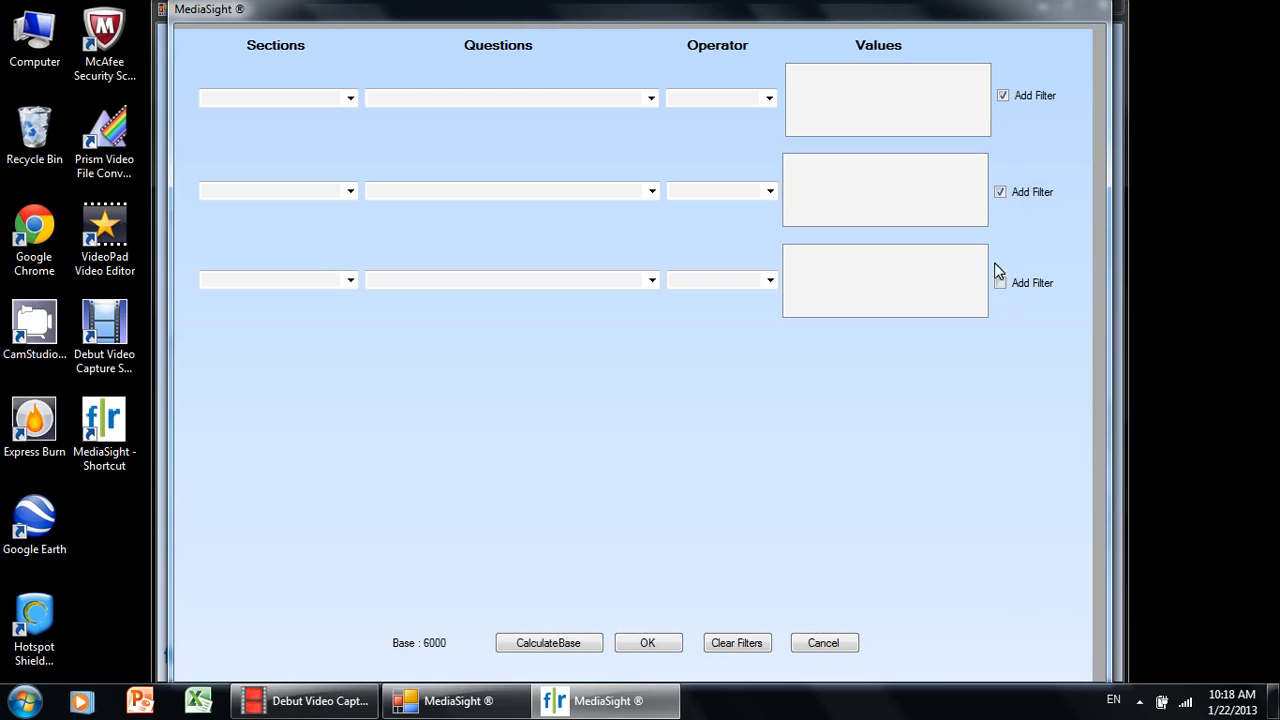
pyautogui.click(1000, 192)
pyautogui.click(1002, 96)
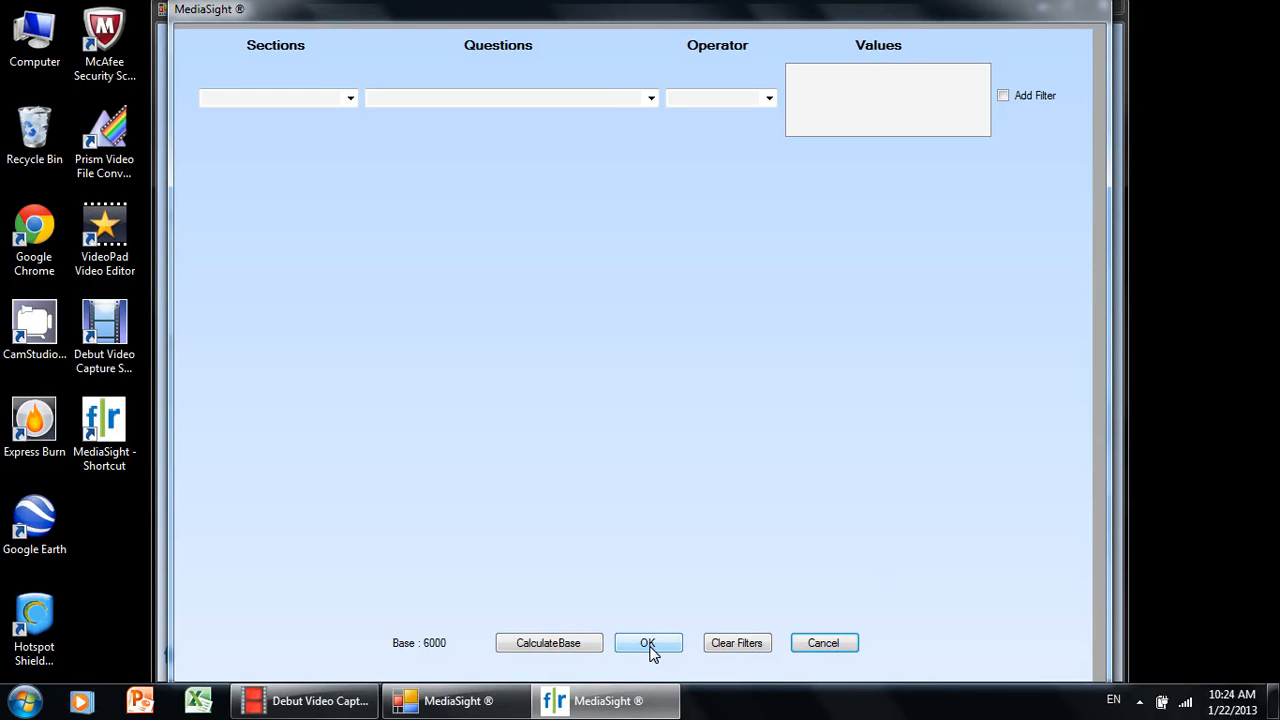
pyautogui.click(822, 645)
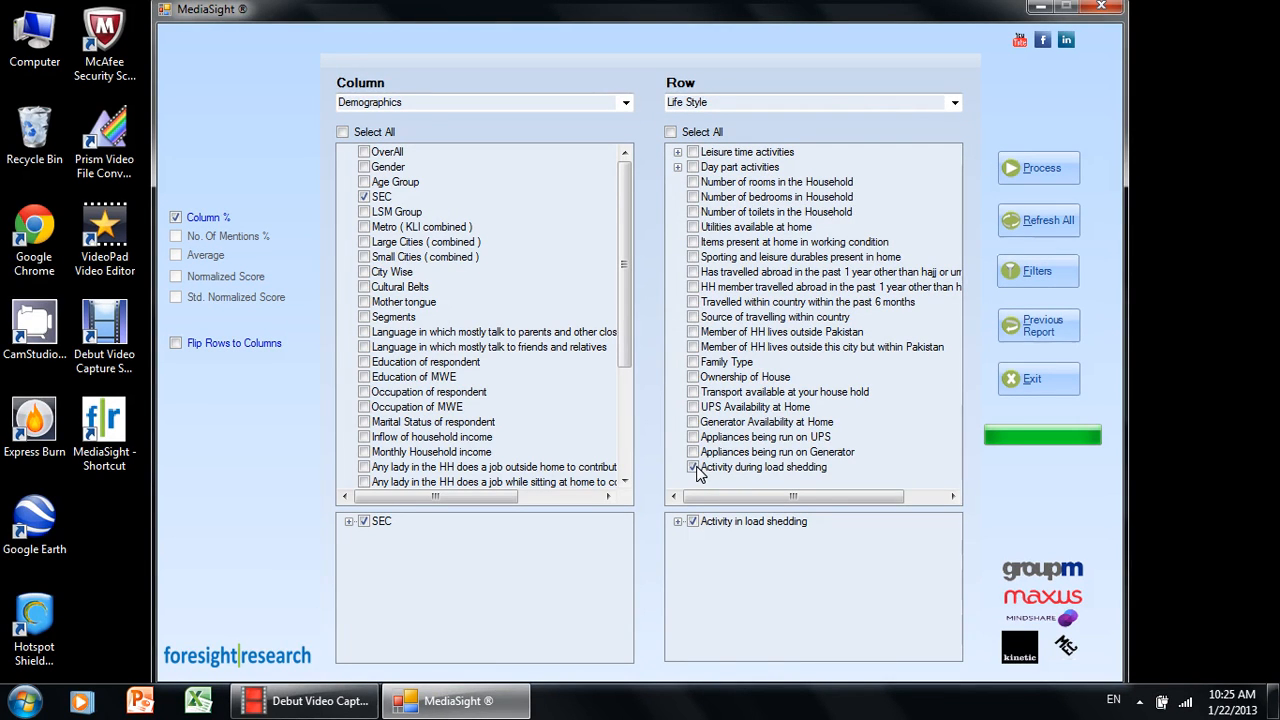
# - Open the filter setup and define a filter on the Demographics question SEC with the operator Any of the .
pyautogui.click(1017, 273)
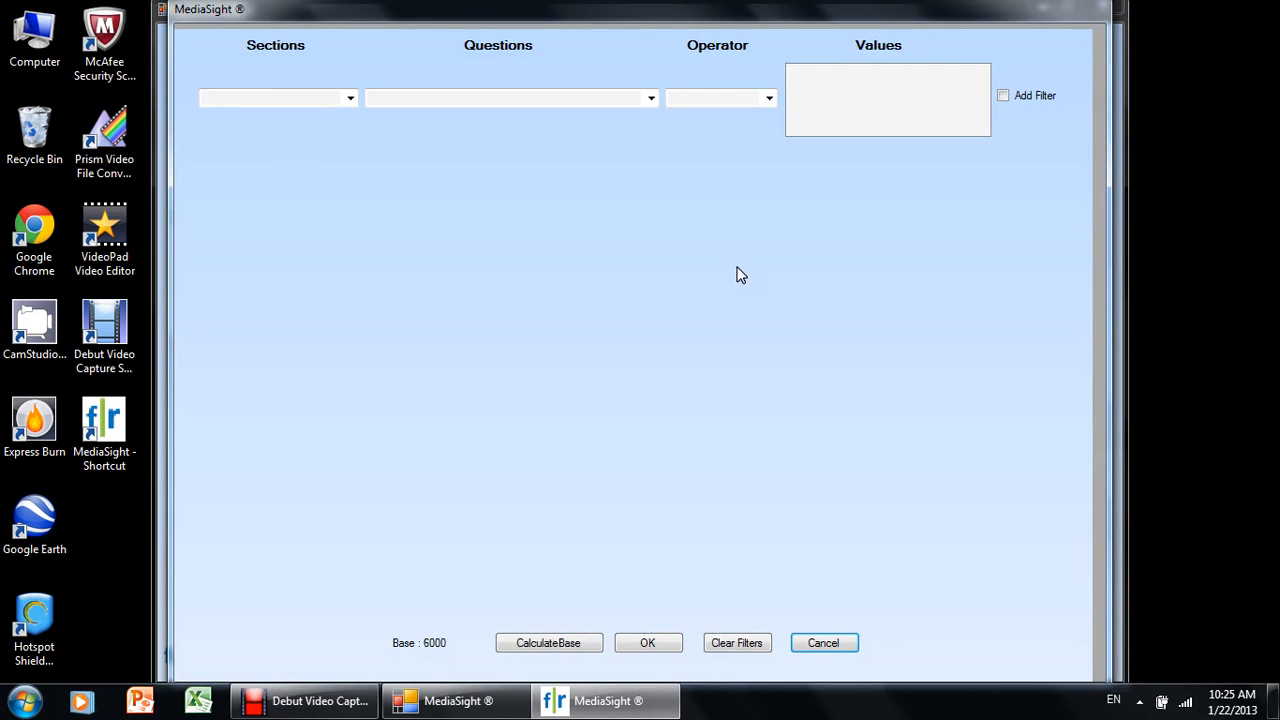
pyautogui.click(348, 98)
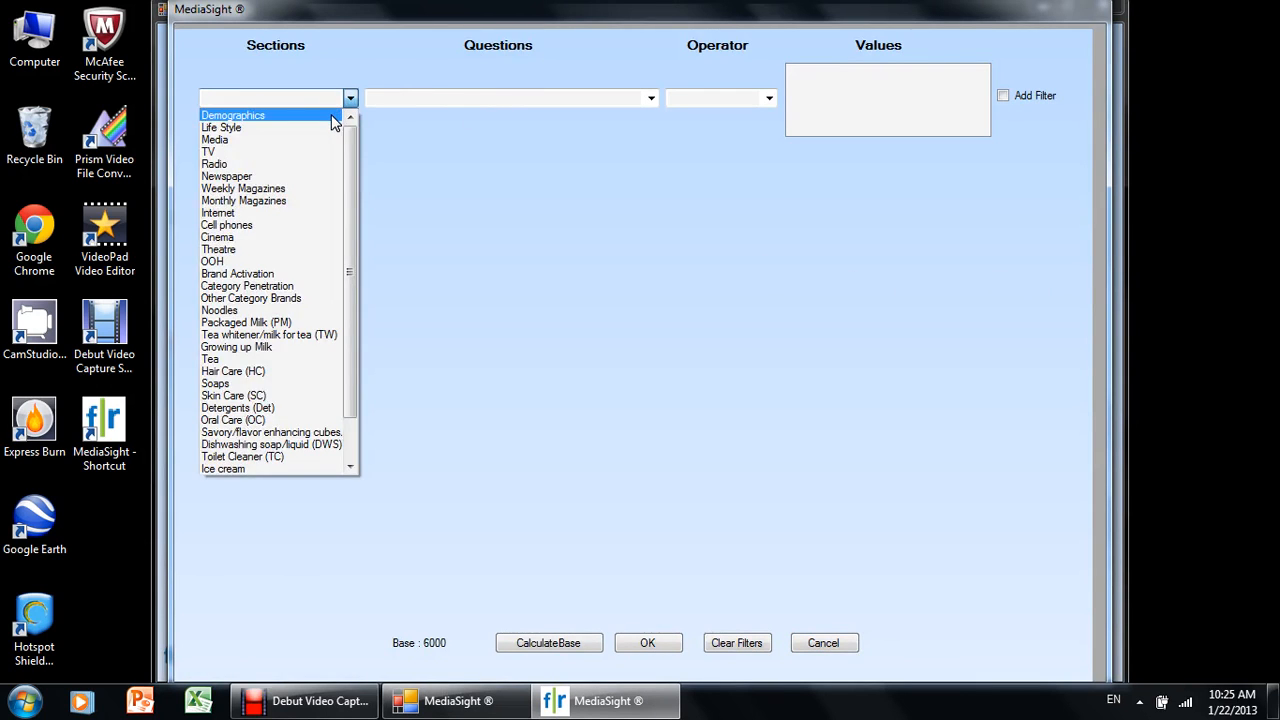
pyautogui.click(331, 115)
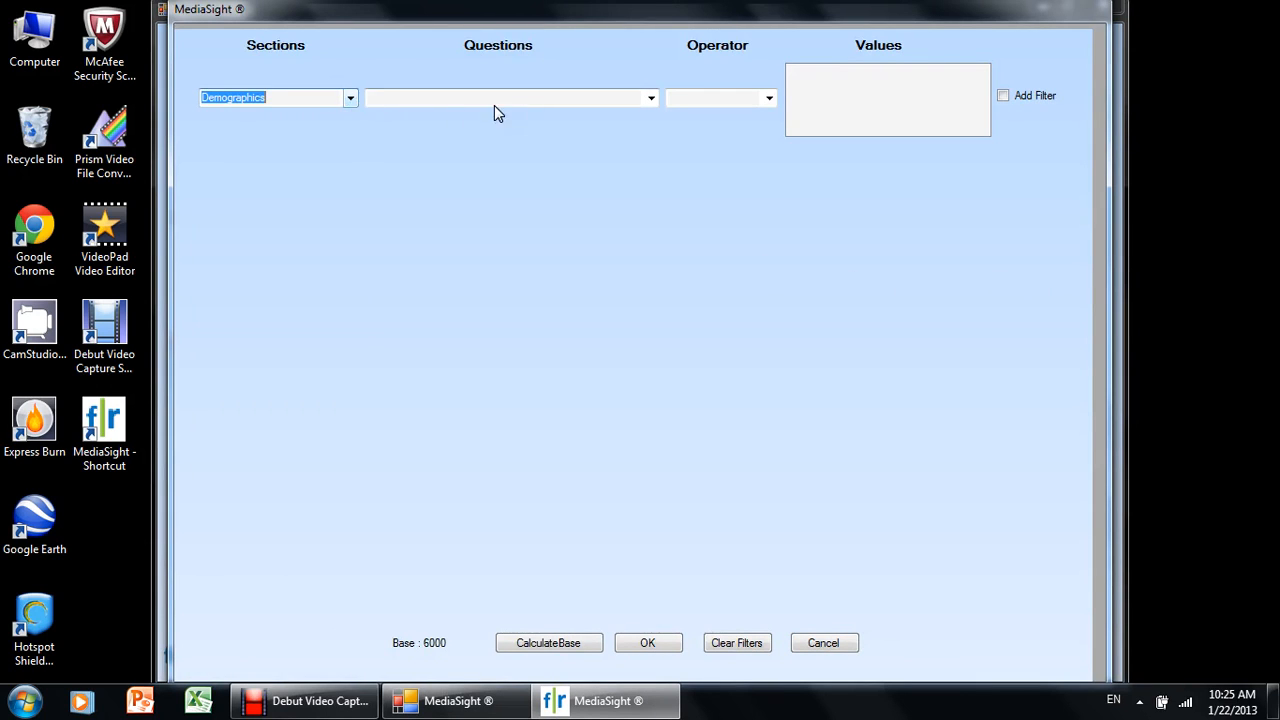
pyautogui.click(651, 97)
pyautogui.click(571, 151)
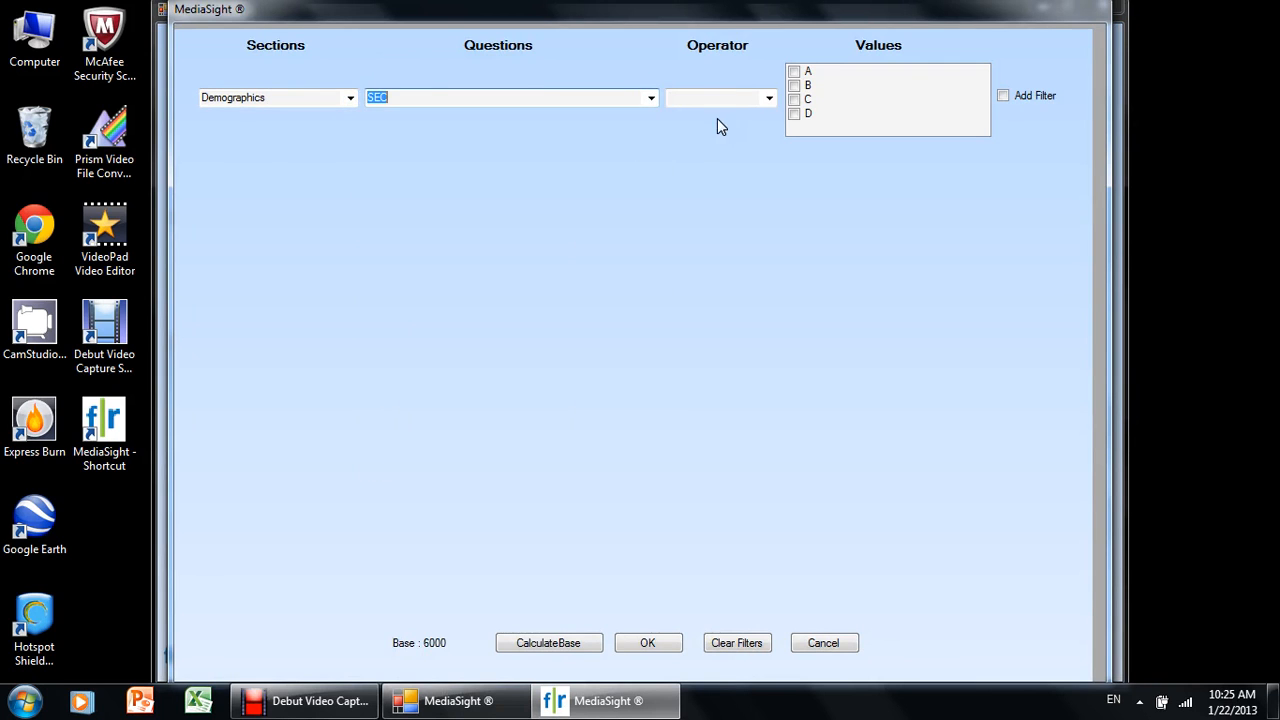
pyautogui.click(769, 97)
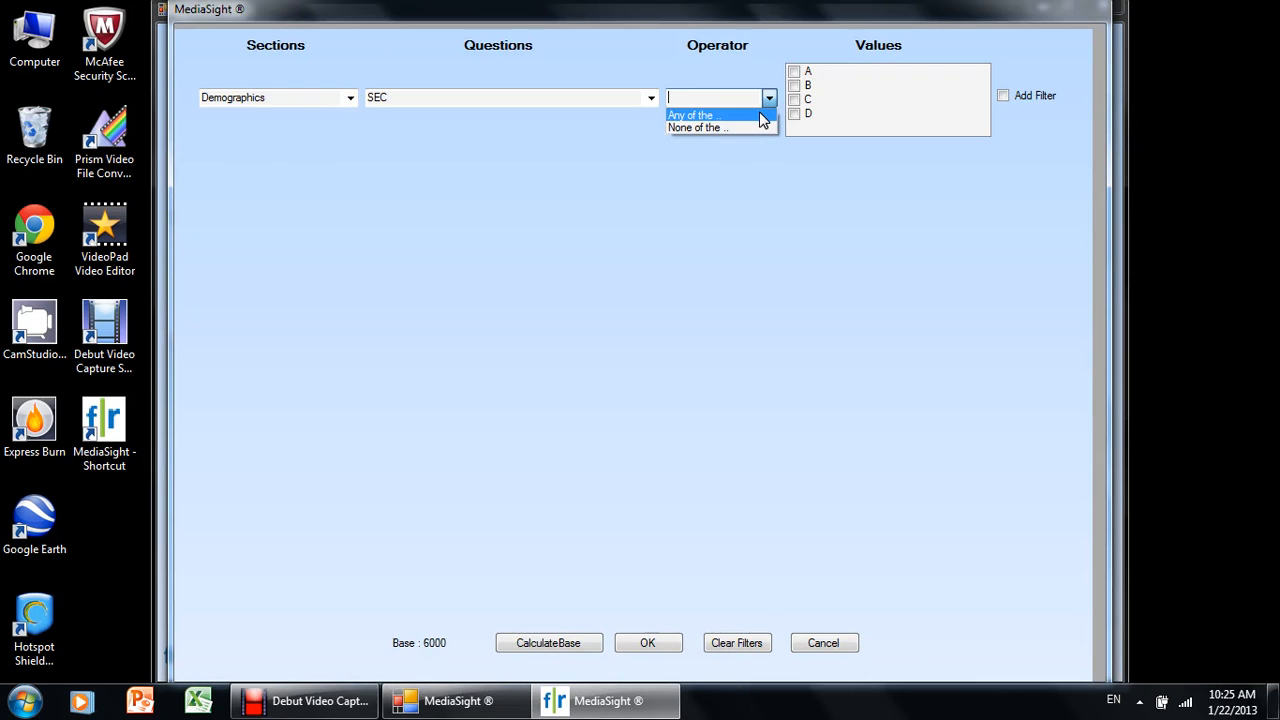
pyautogui.click(760, 116)
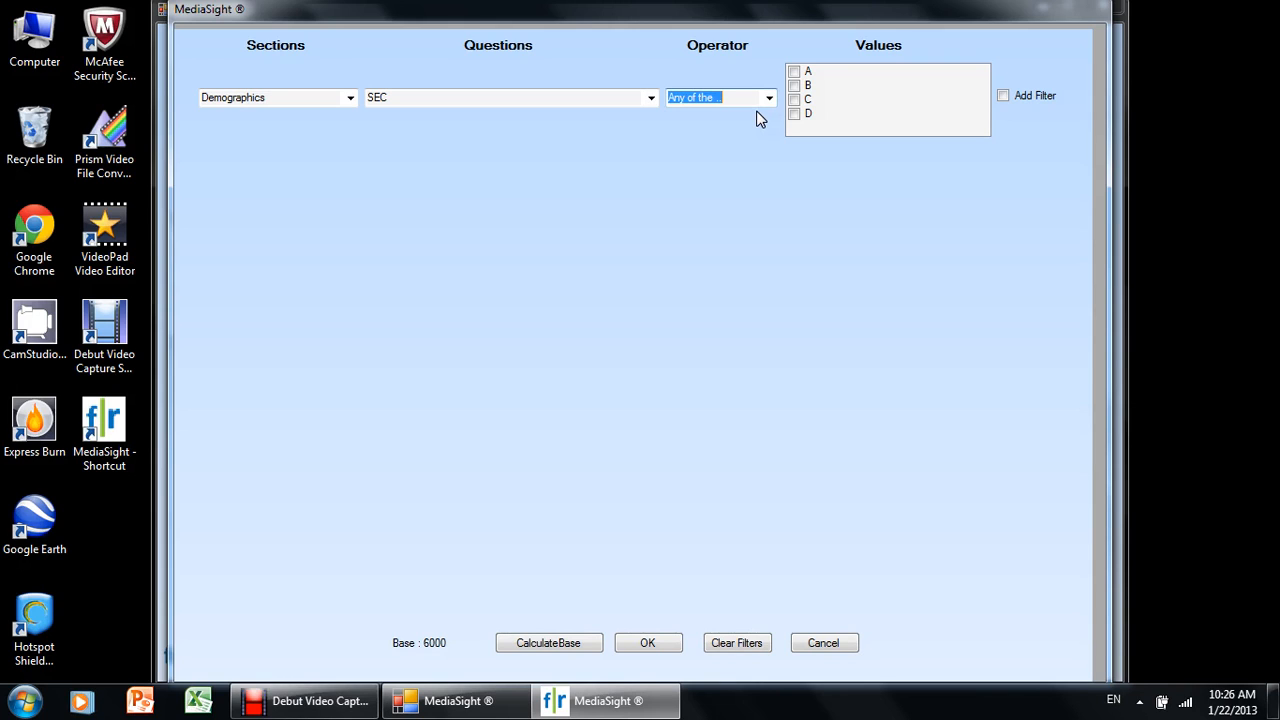
# - Restrict the SEC filter to values A and B, calculate the base and apply the filter
pyautogui.click(795, 73)
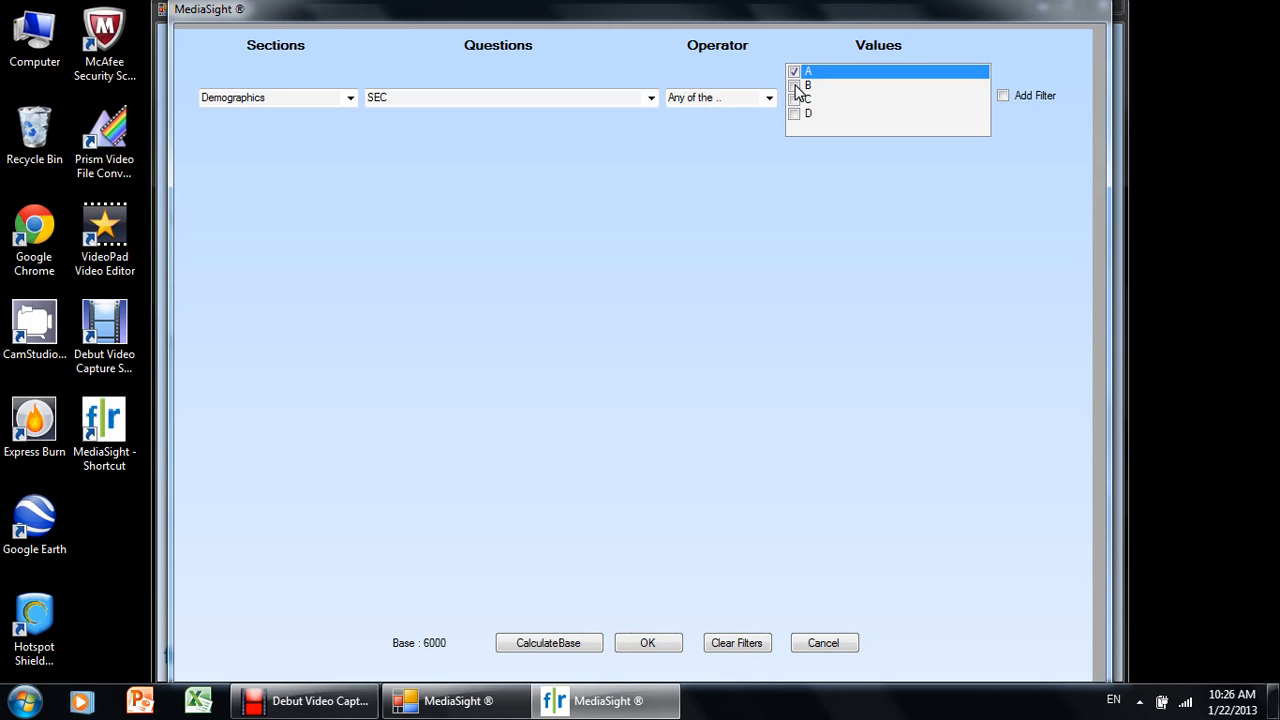
pyautogui.click(795, 86)
pyautogui.click(571, 644)
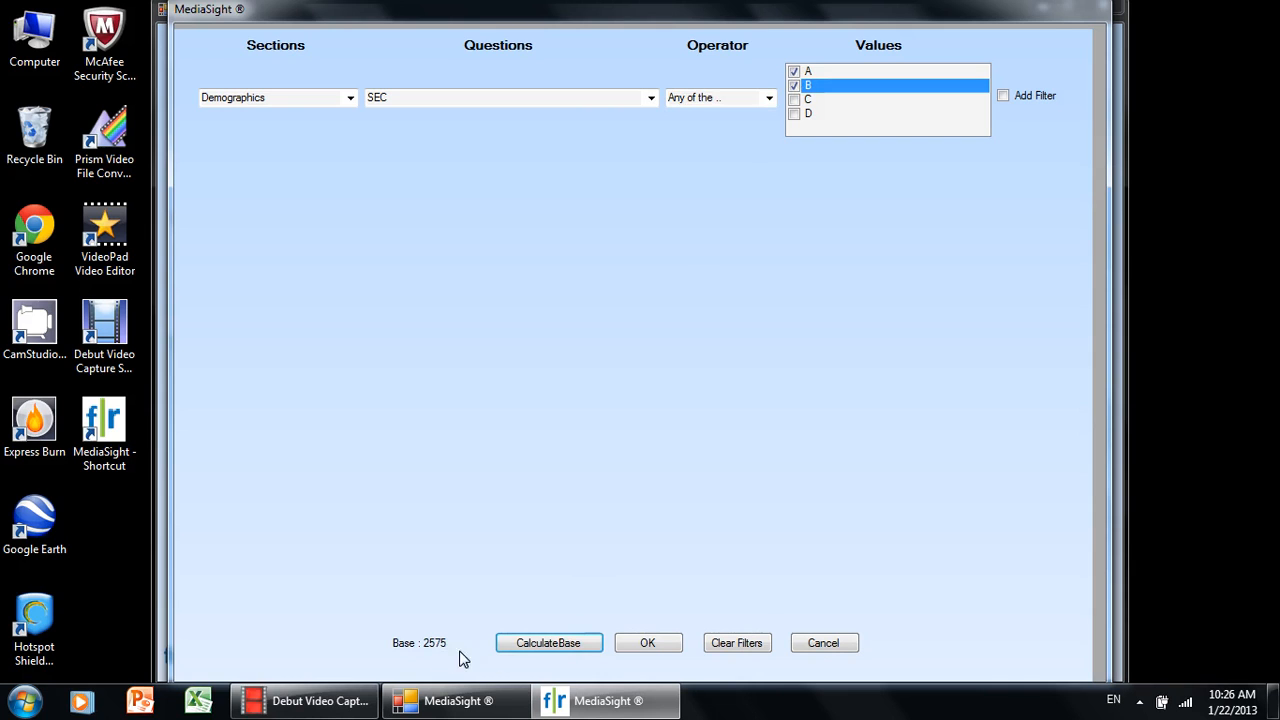
pyautogui.click(553, 640)
pyautogui.click(640, 644)
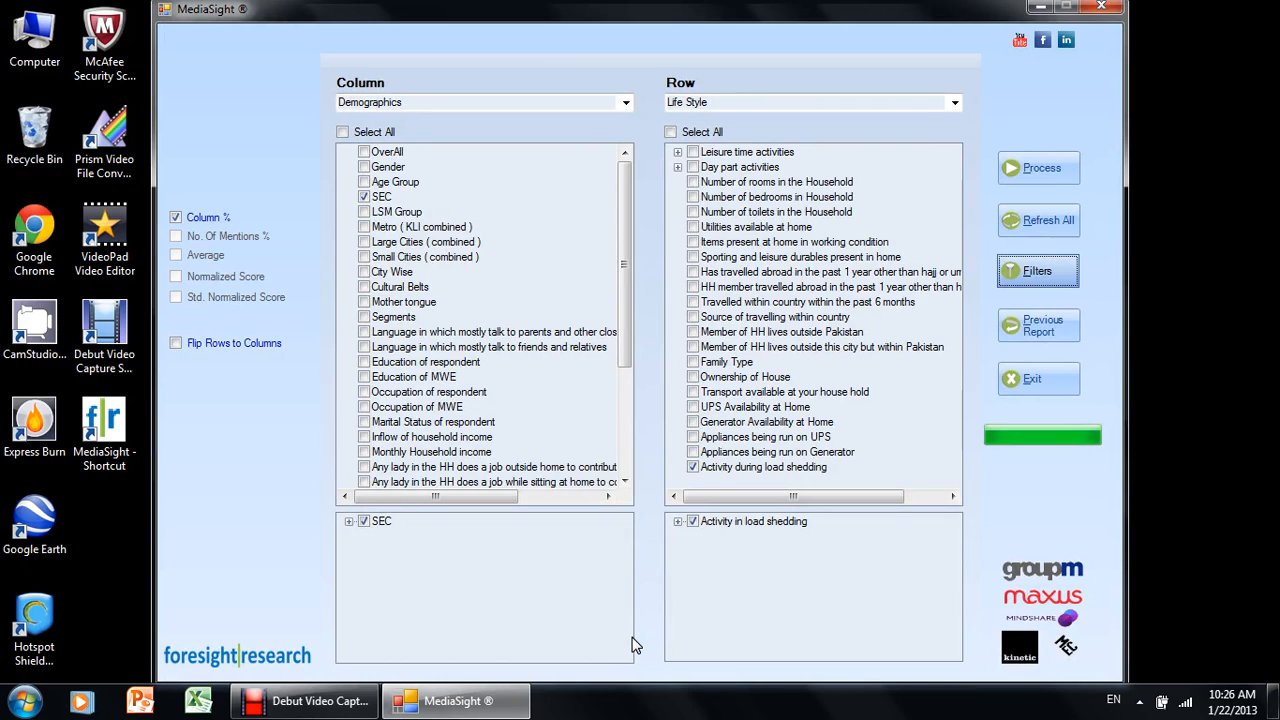
# - Reset the column selection to Demographics with only OverAll chosen, and process the report
pyautogui.click(626, 104)
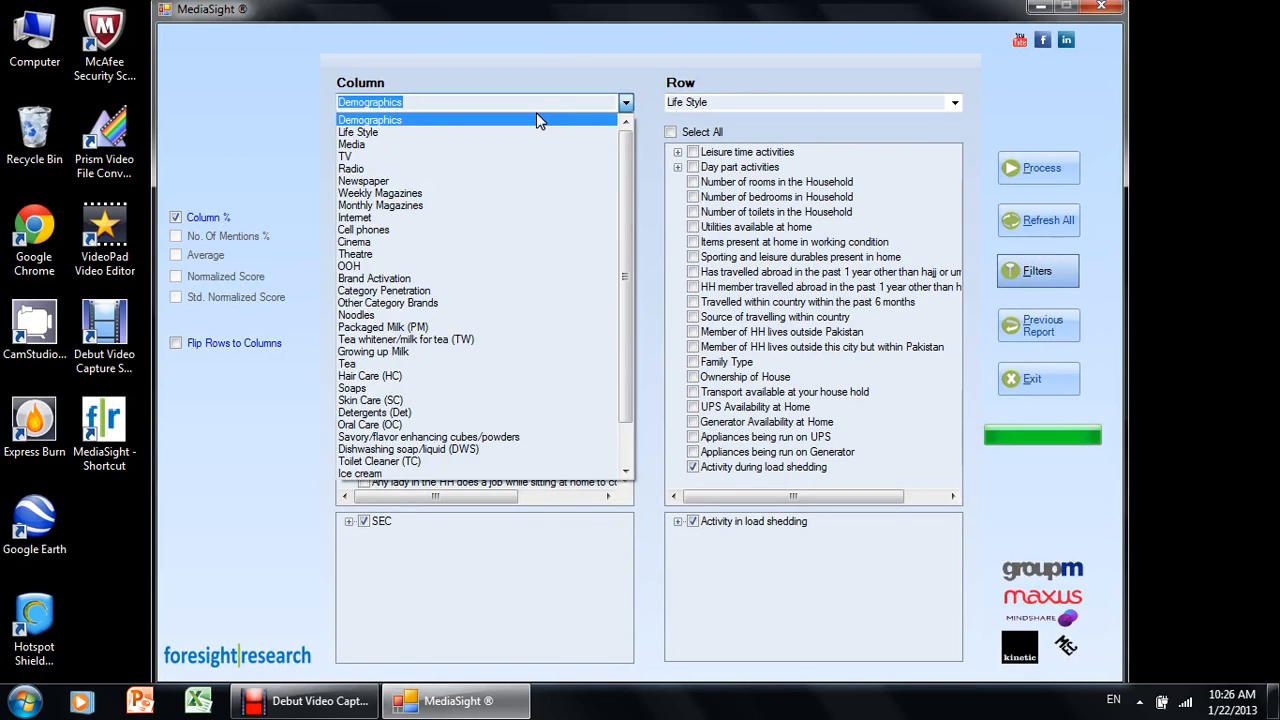
pyautogui.click(533, 120)
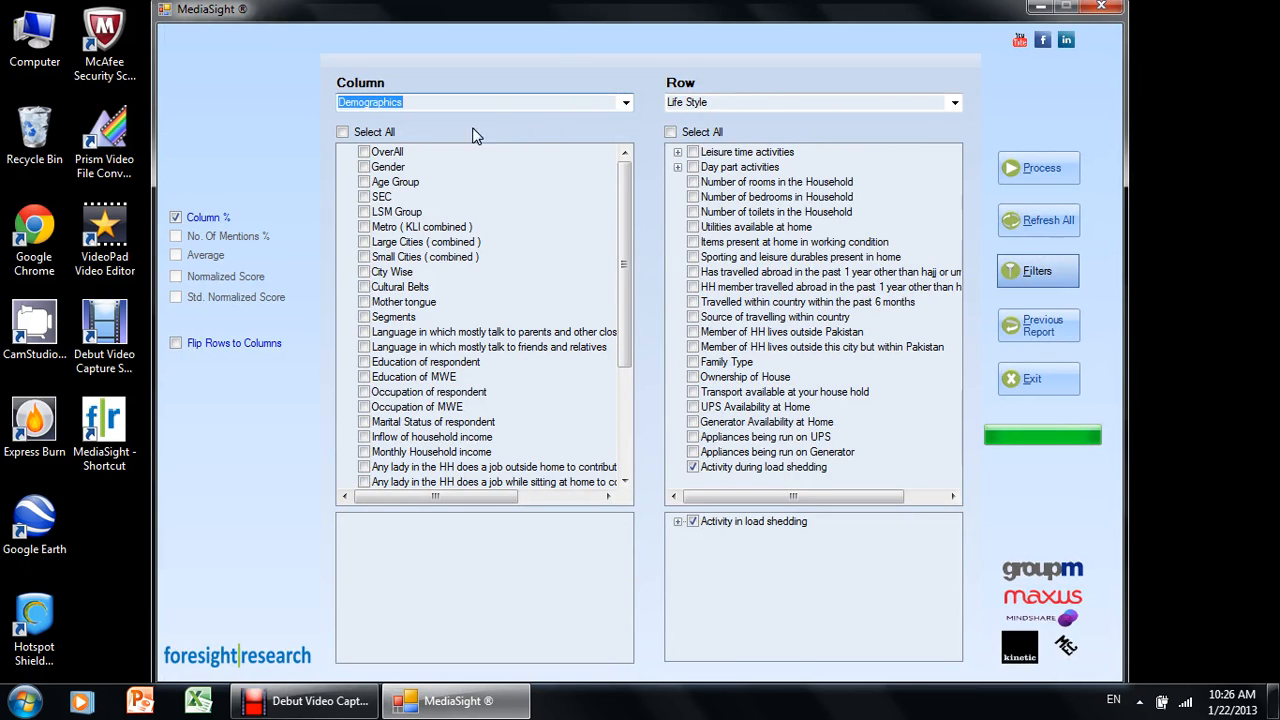
pyautogui.click(364, 152)
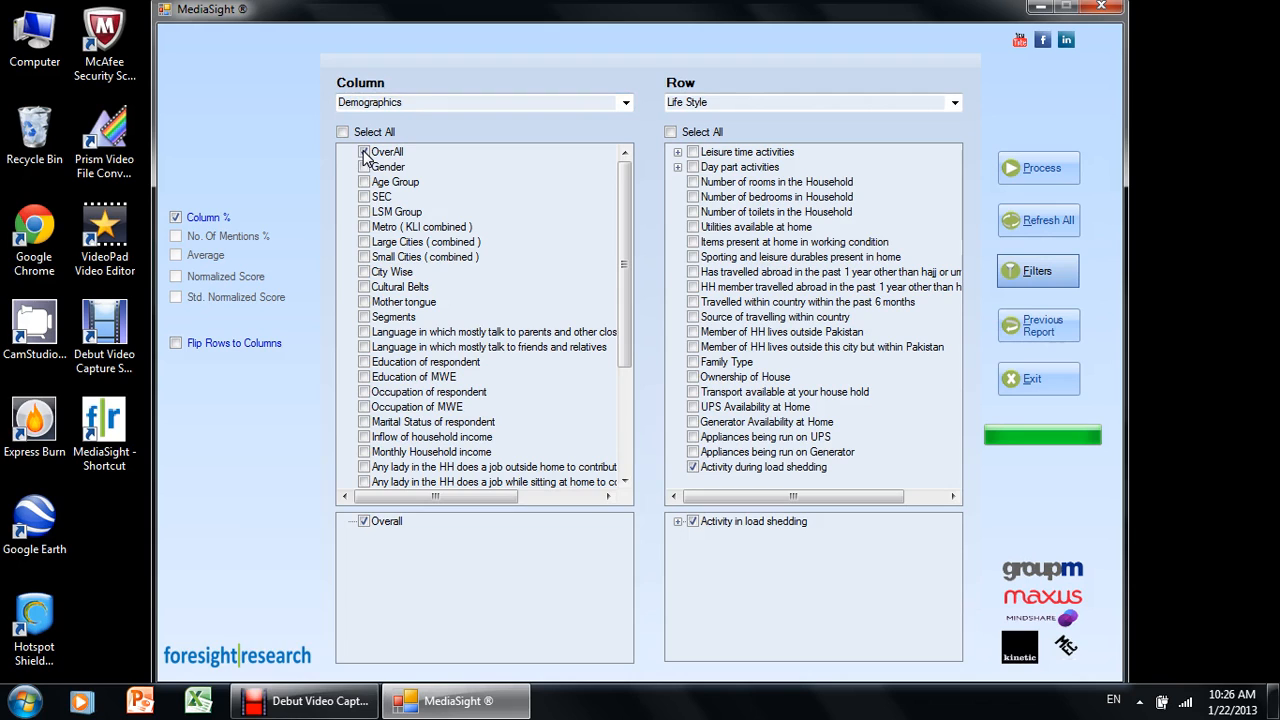
pyautogui.click(1038, 168)
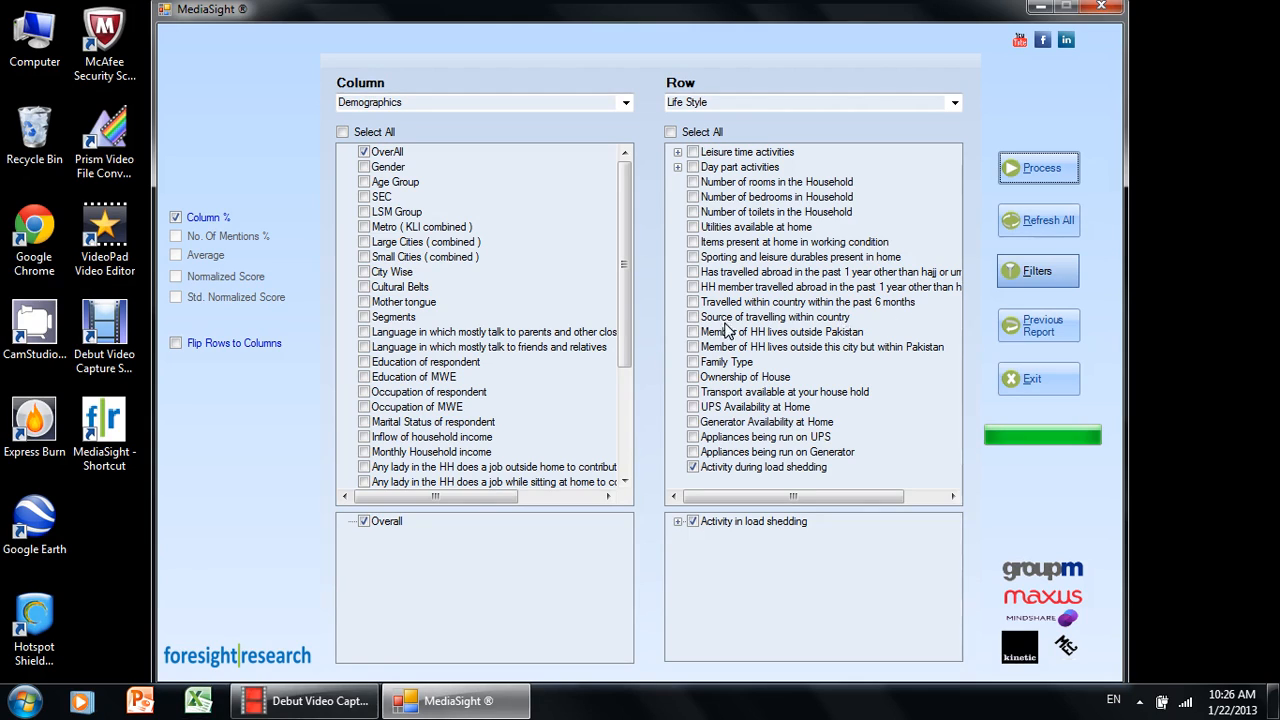
# - Add SEC to the columns with only its A and B values kept, and process the report
pyautogui.click(364, 197)
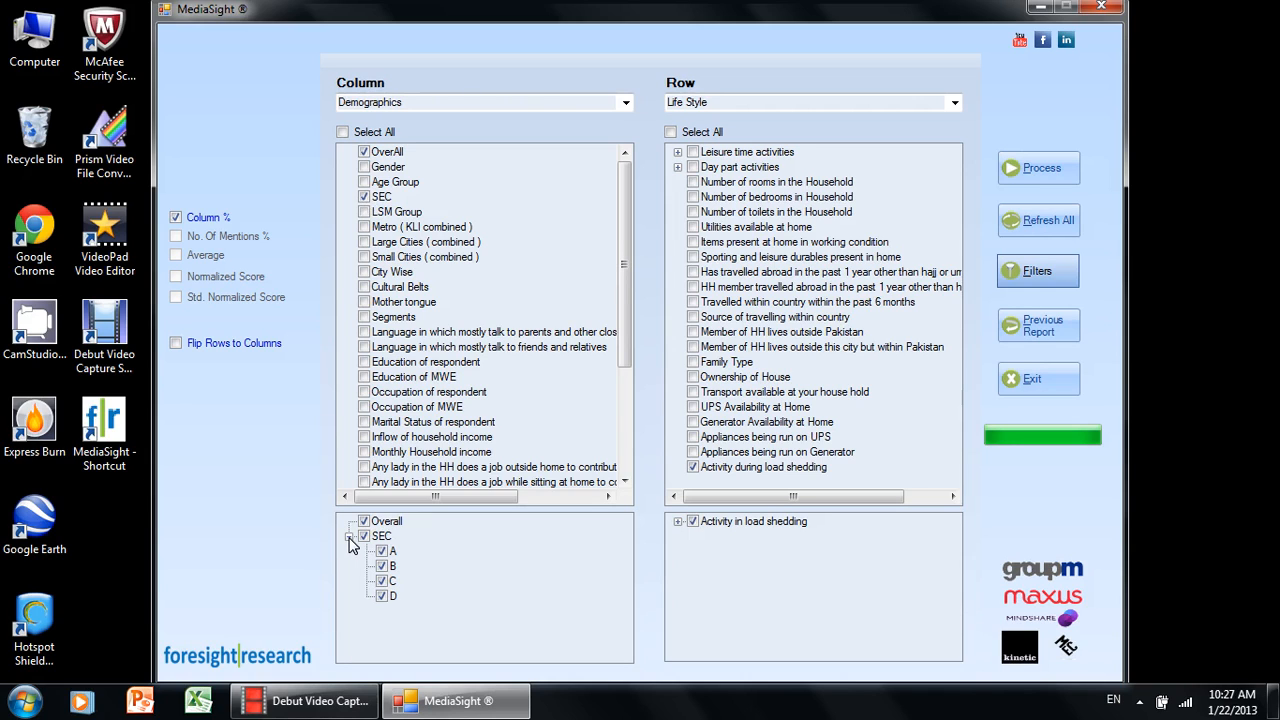
pyautogui.click(383, 582)
pyautogui.click(382, 597)
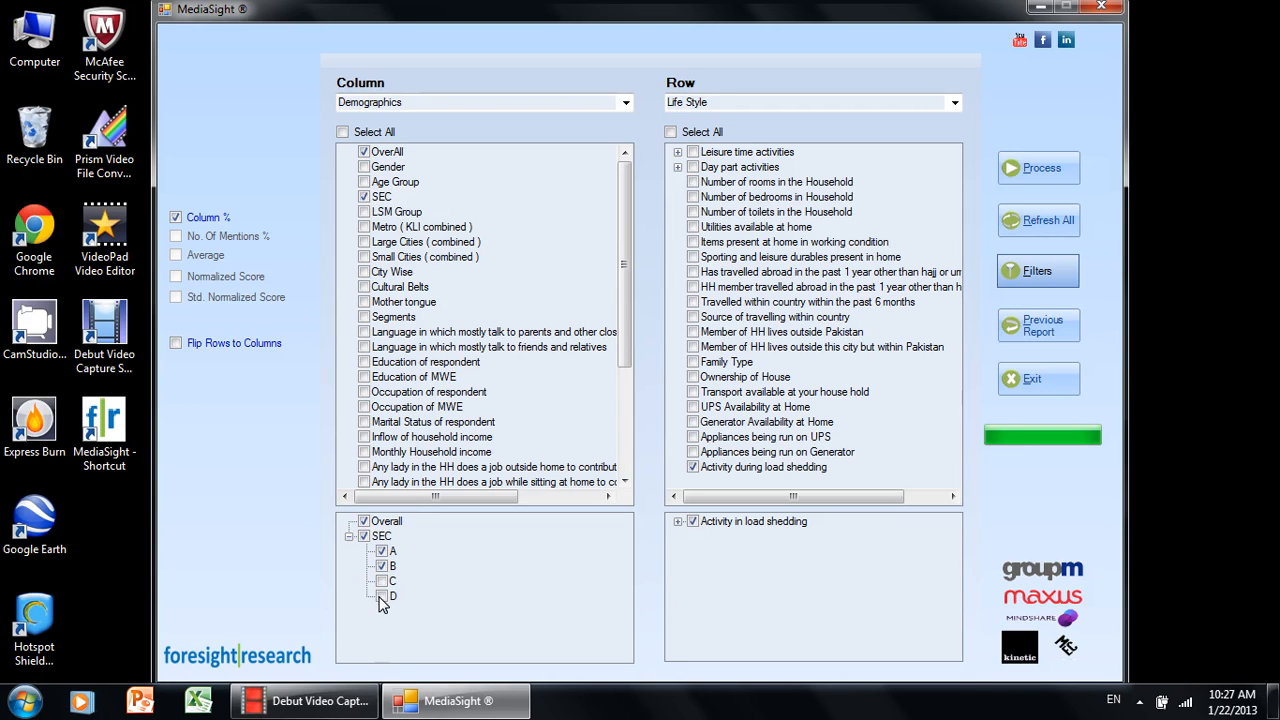
pyautogui.click(1055, 175)
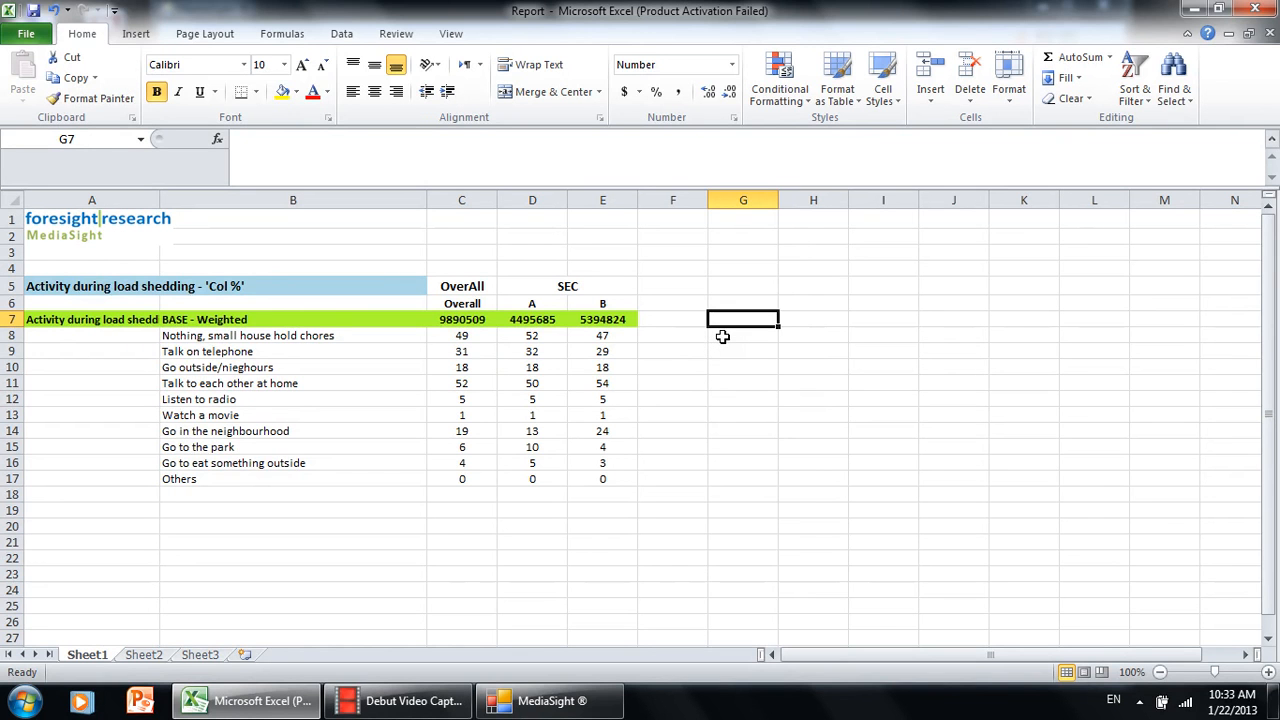
# - Compare the sum of the SEC A and B bases, =d7+e7 in G7, with the Overall base, and close the report without saving
pyautogui.write('=')
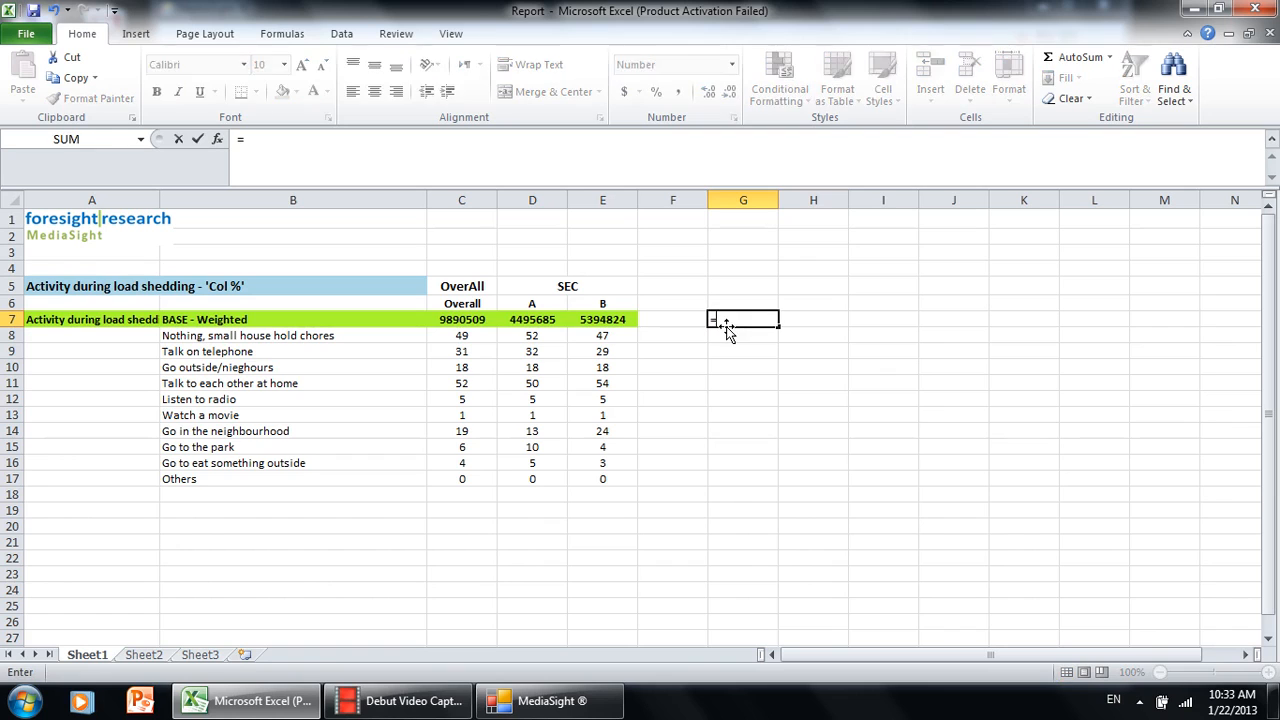
pyautogui.write('d7+e7')
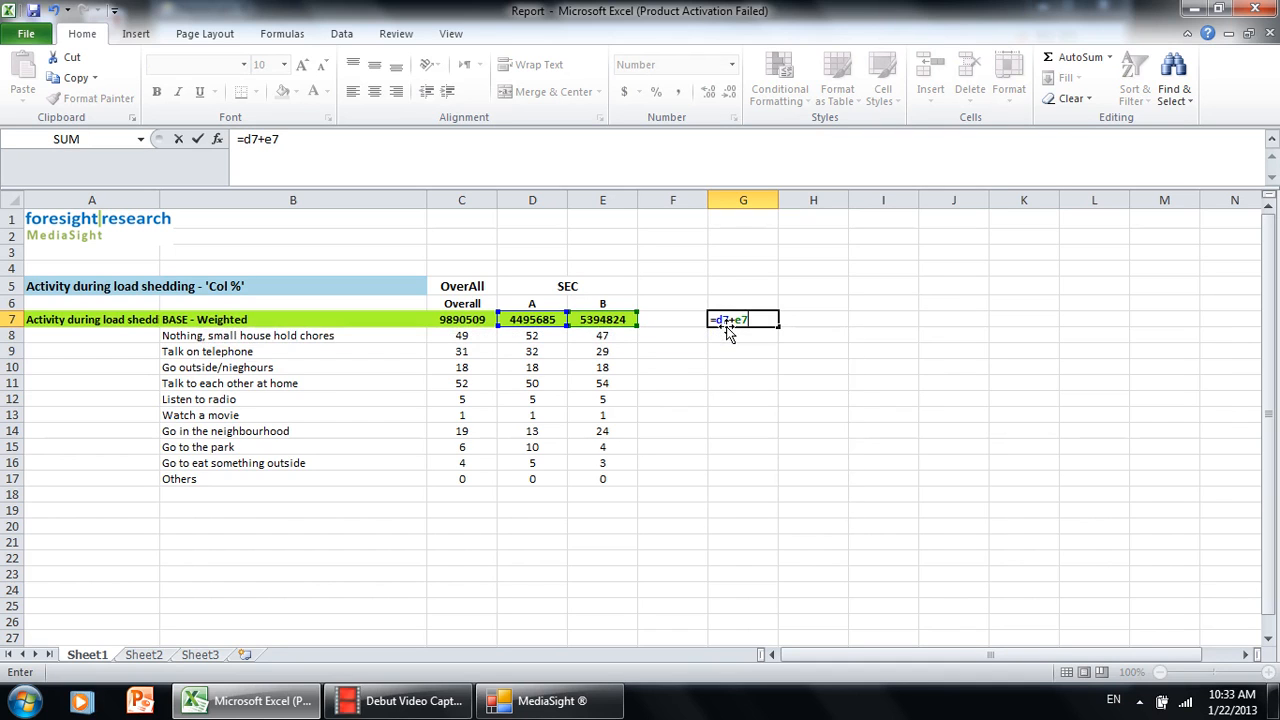
pyautogui.press('Return')
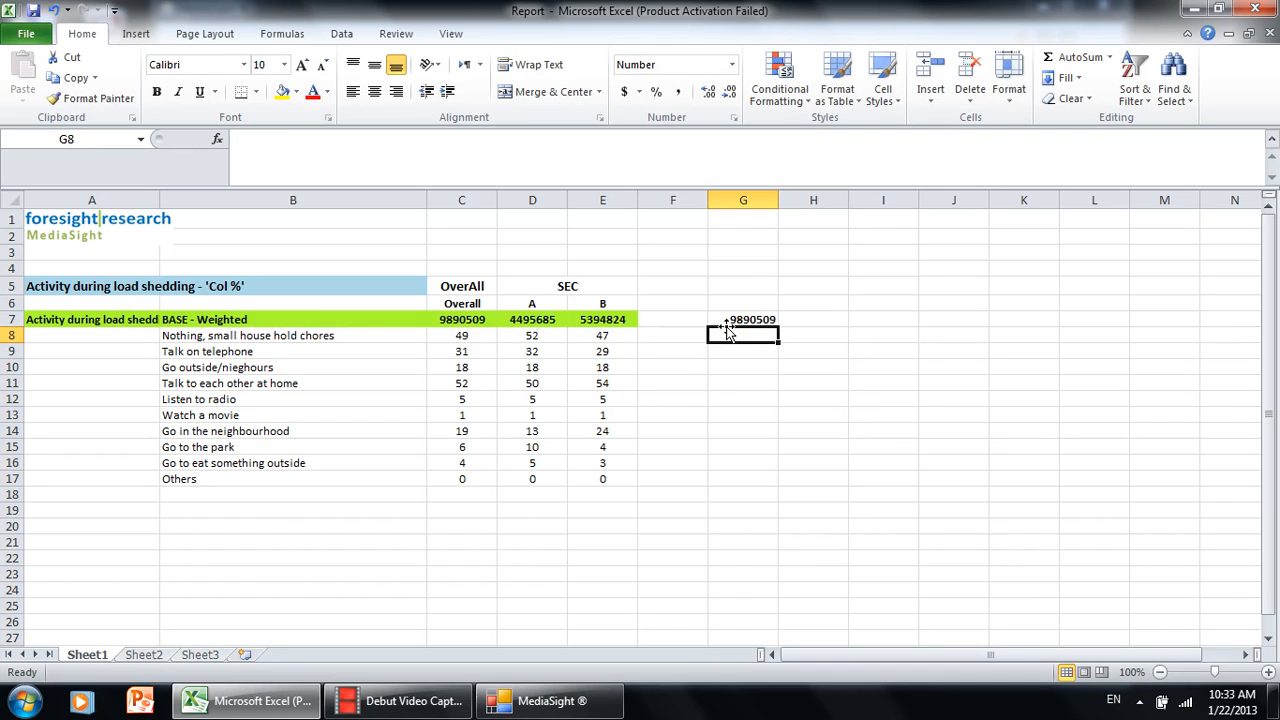
pyautogui.click(776, 321)
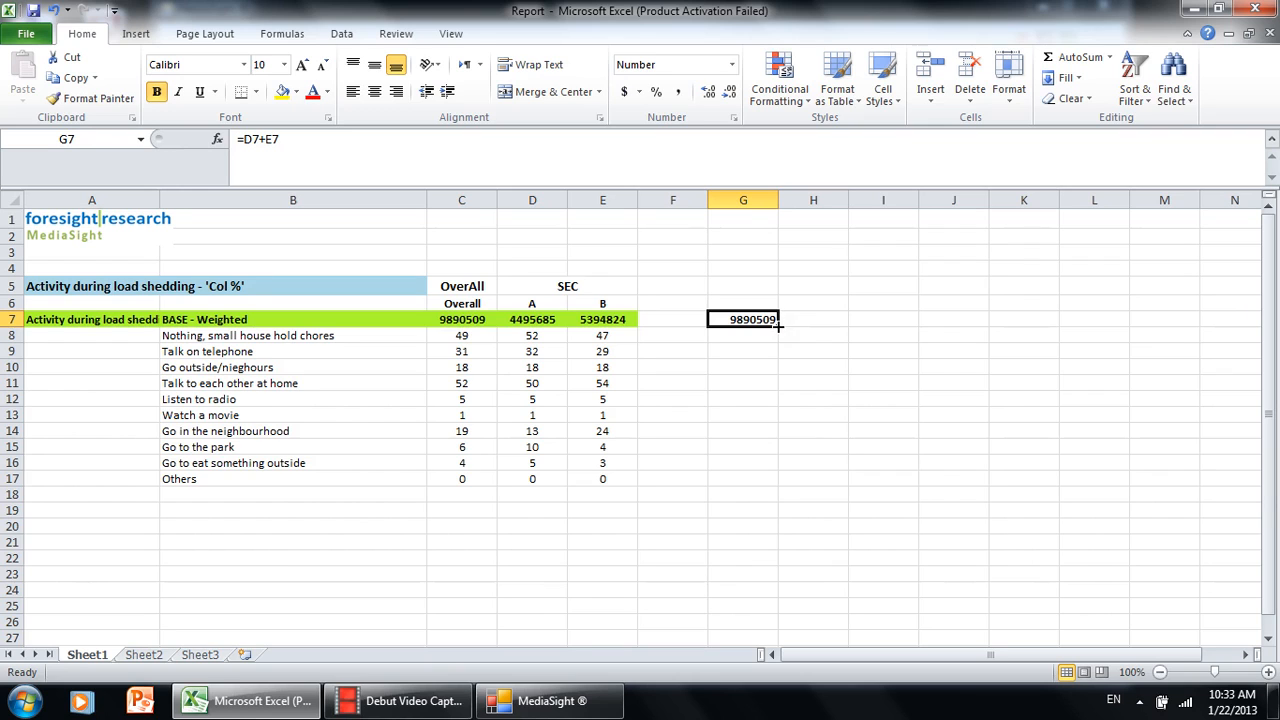
pyautogui.click(464, 325)
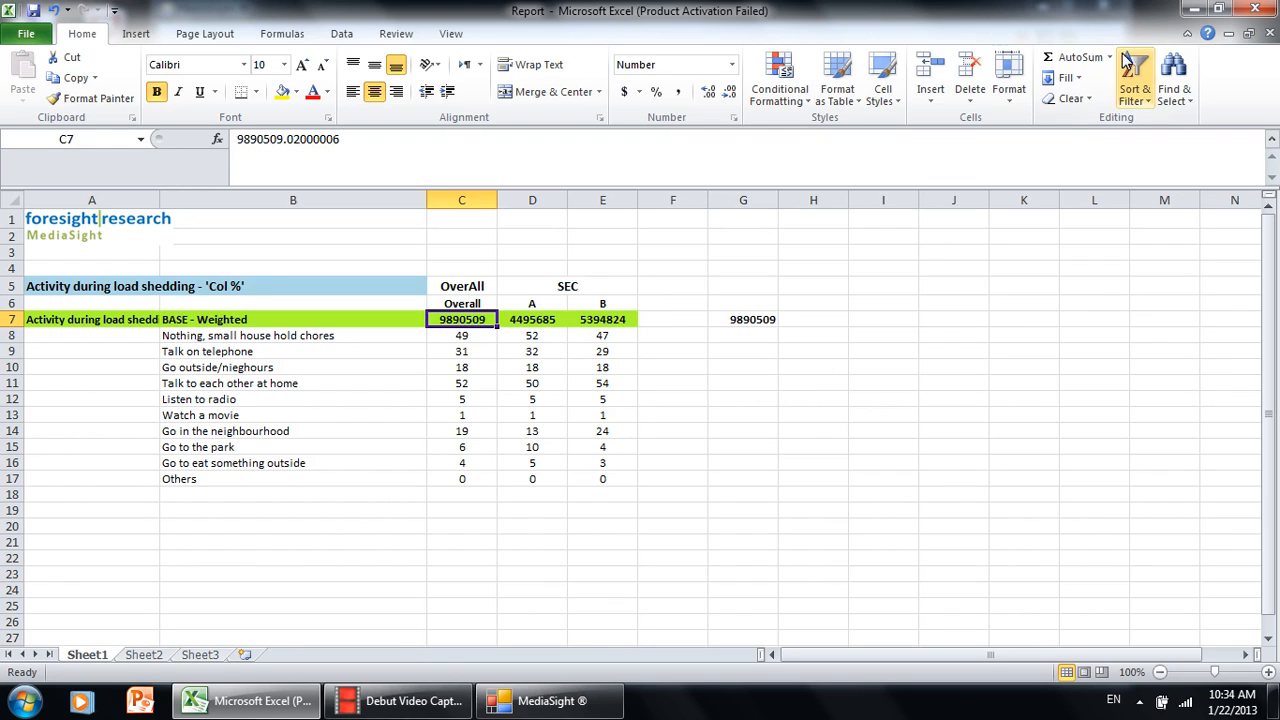
pyautogui.click(1257, 8)
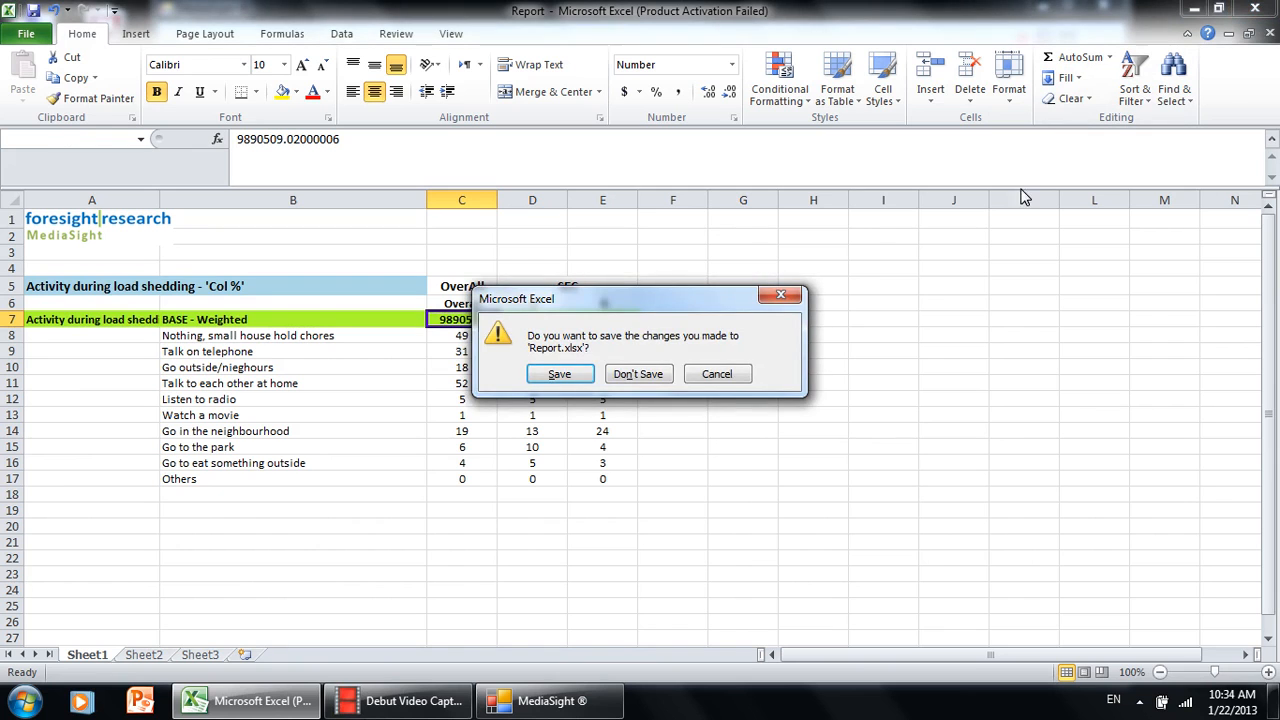
pyautogui.click(655, 374)
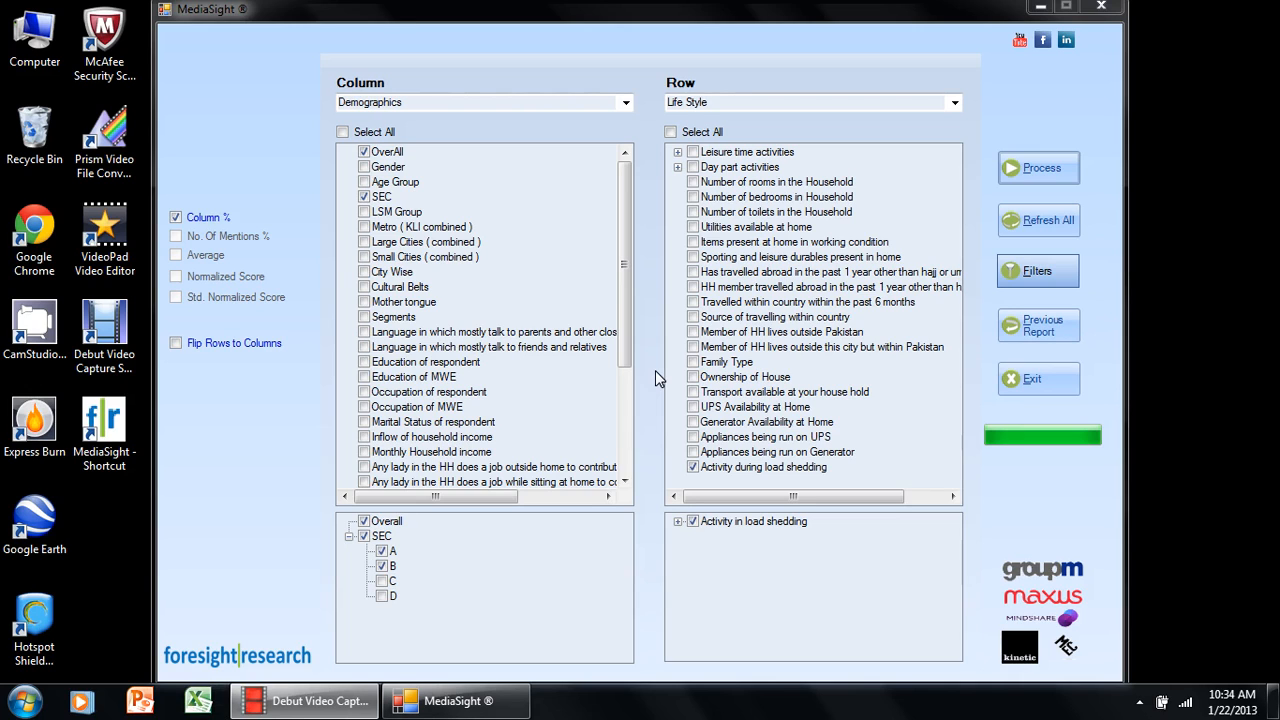
# - Include SEC values C and D in the columns again and process the report
pyautogui.click(382, 581)
pyautogui.click(384, 595)
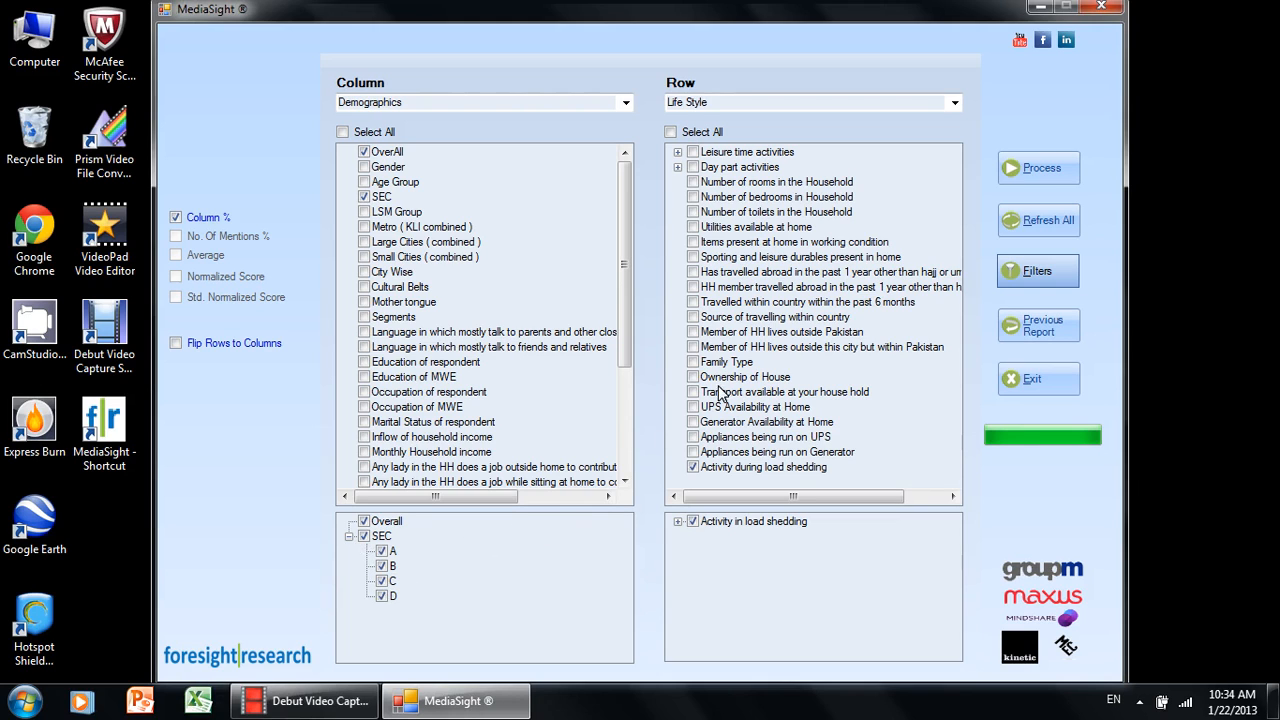
pyautogui.click(1024, 167)
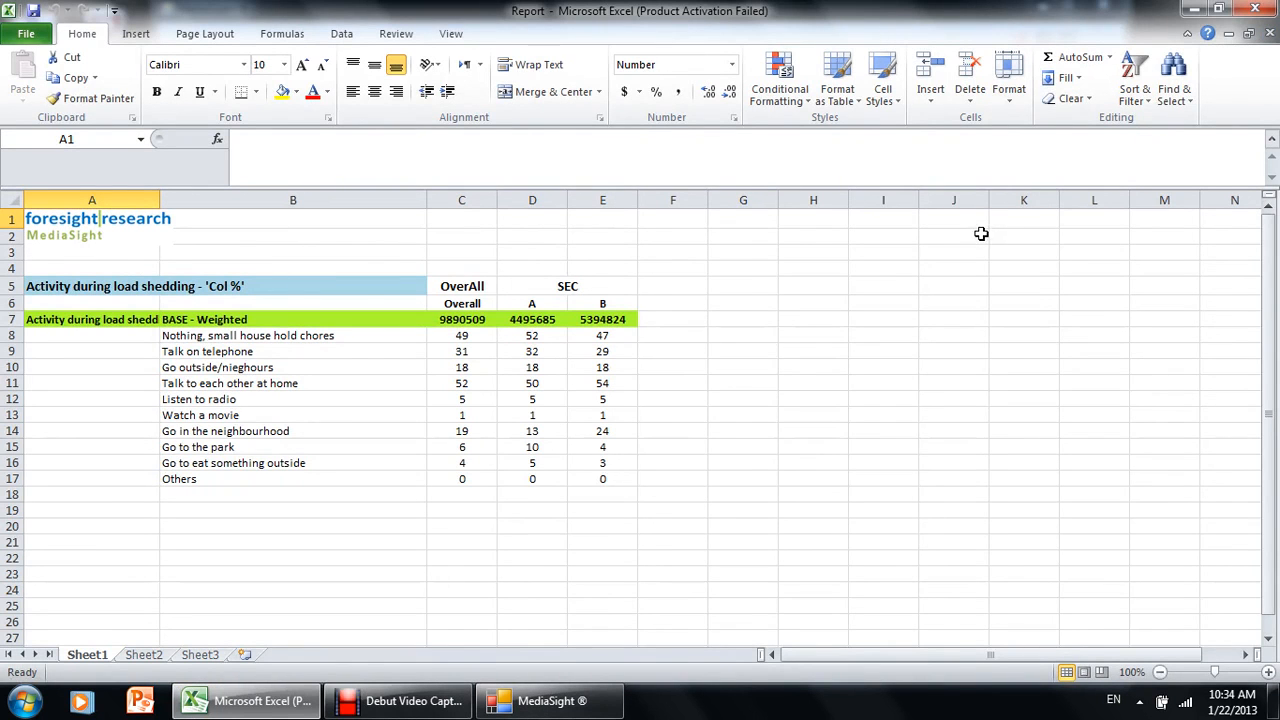
# - Examine the weighted bases in the SEC columns D7 and E7, and close the report
pyautogui.click(763, 321)
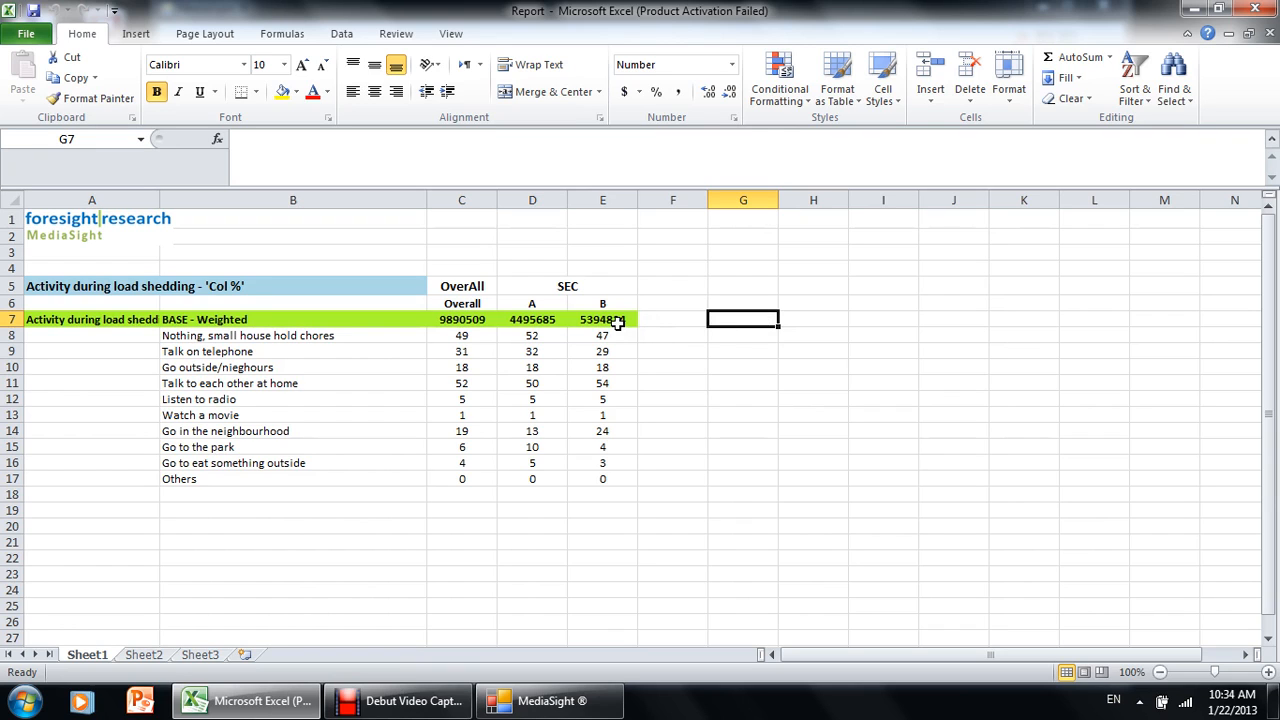
pyautogui.moveTo(616, 323); pyautogui.dragTo(567, 323)
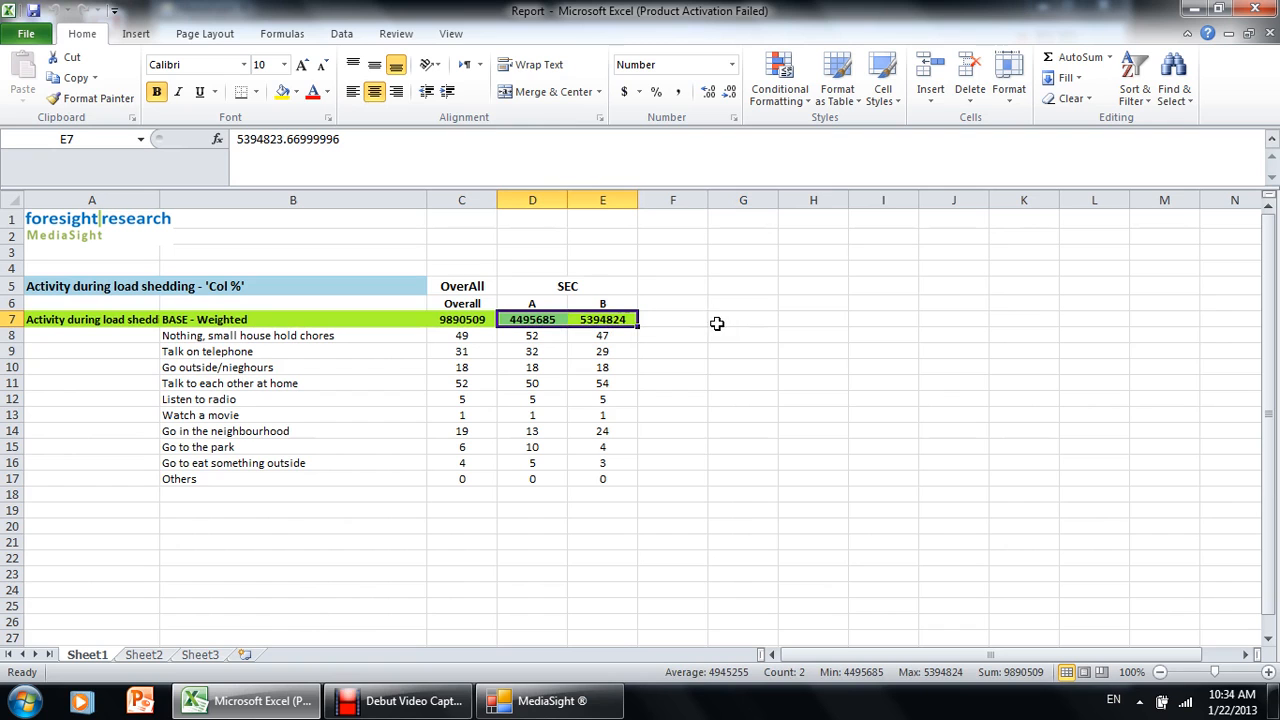
pyautogui.click(682, 366)
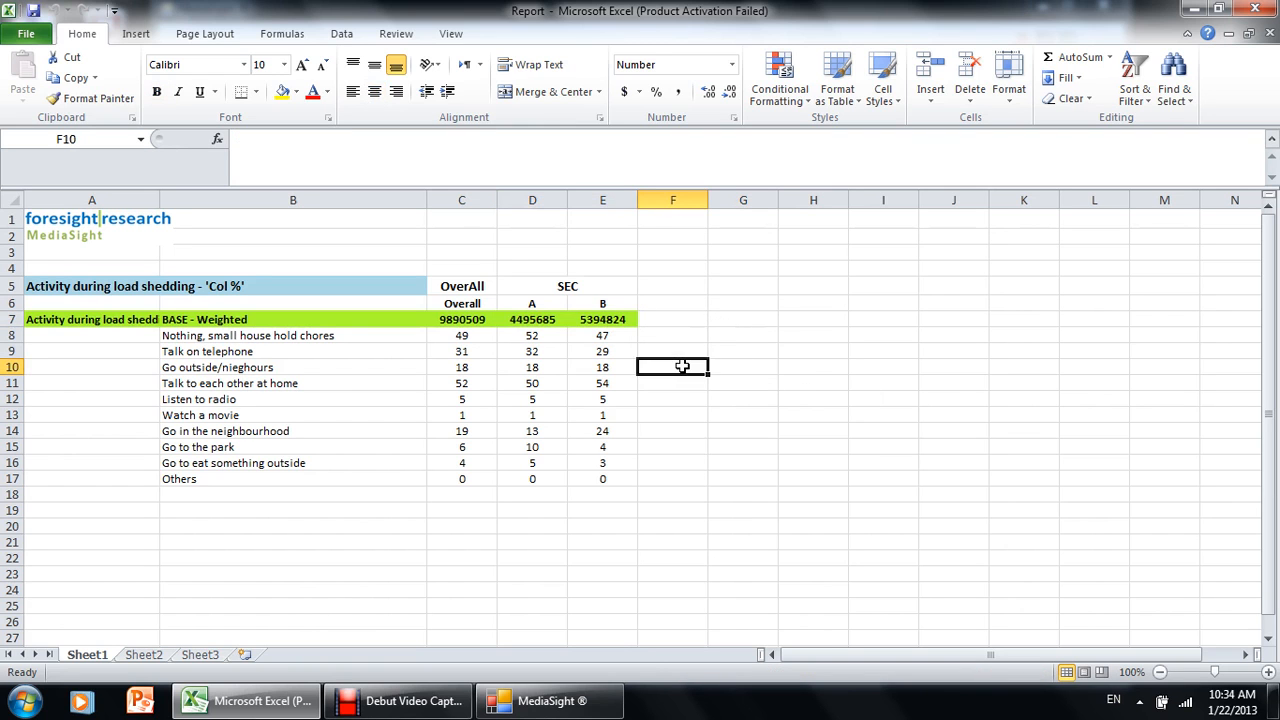
pyautogui.click(1262, 8)
# - Clear the existing SEC filter and leave the filter setup
pyautogui.click(1037, 271)
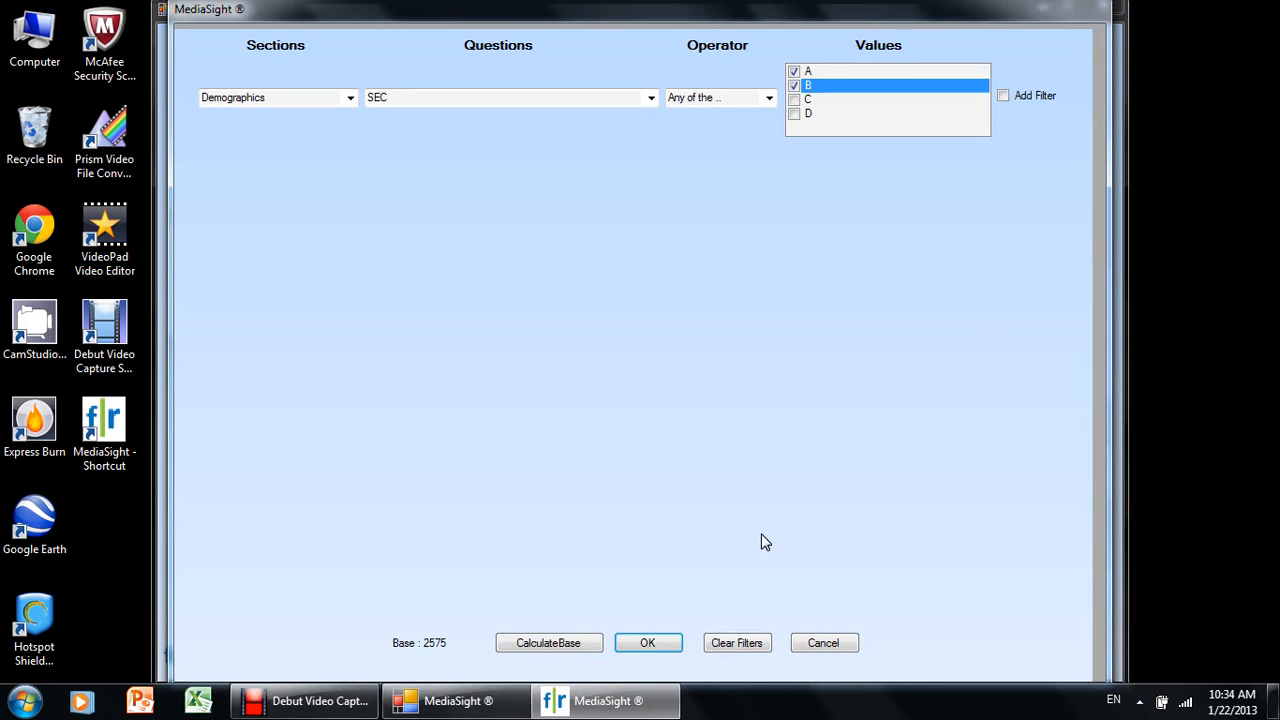
pyautogui.click(760, 650)
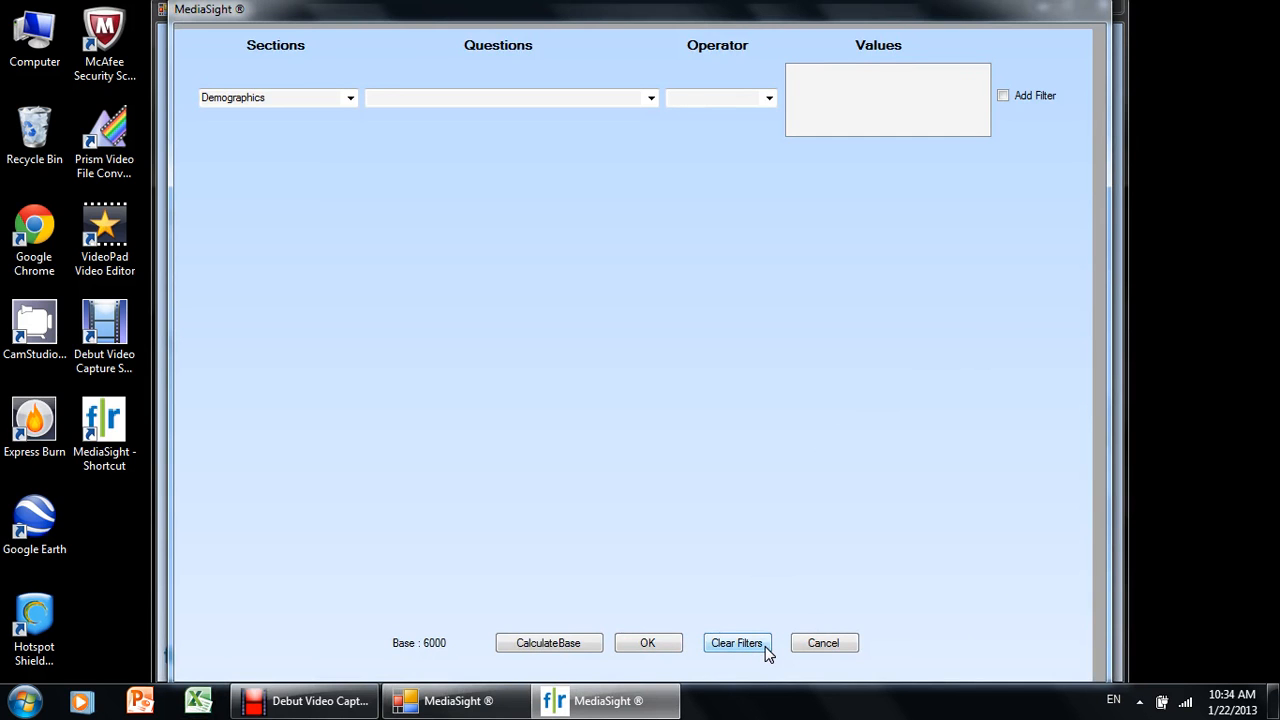
pyautogui.click(824, 648)
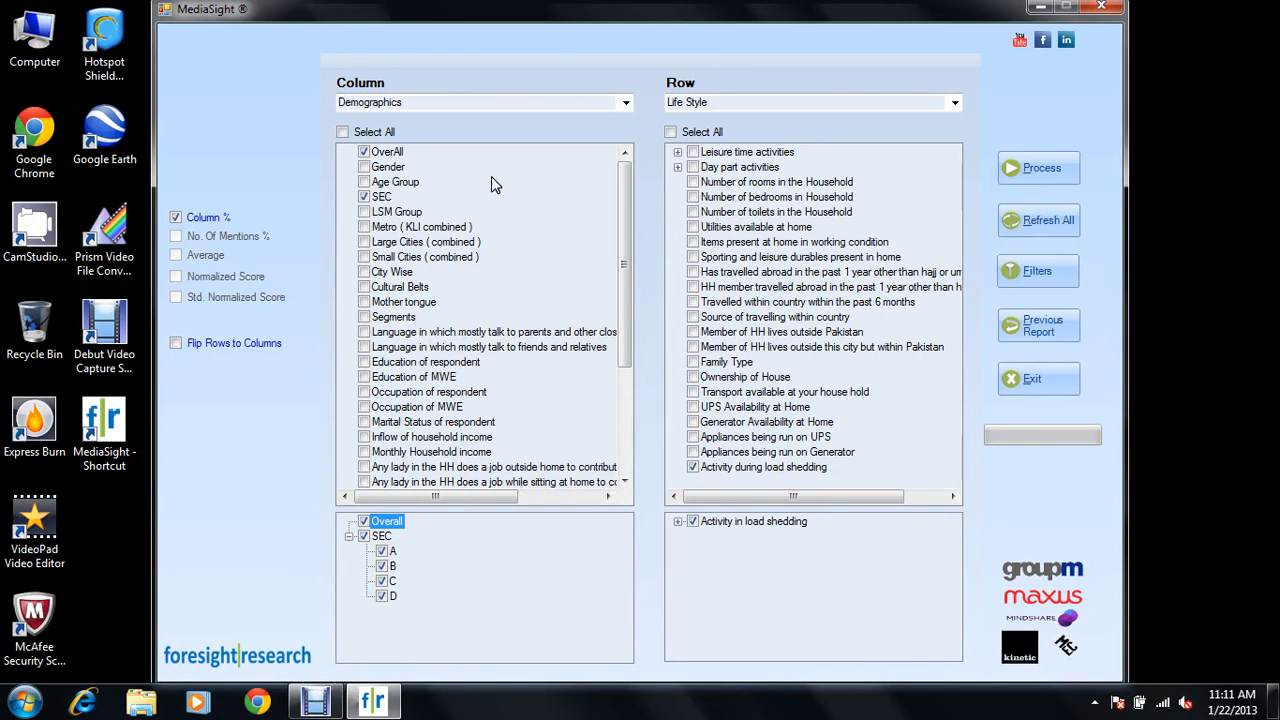
# - Reset the columns to only OverAll from Demographics, and choose Activity during load shedding from Life Style for the rows
pyautogui.click(626, 102)
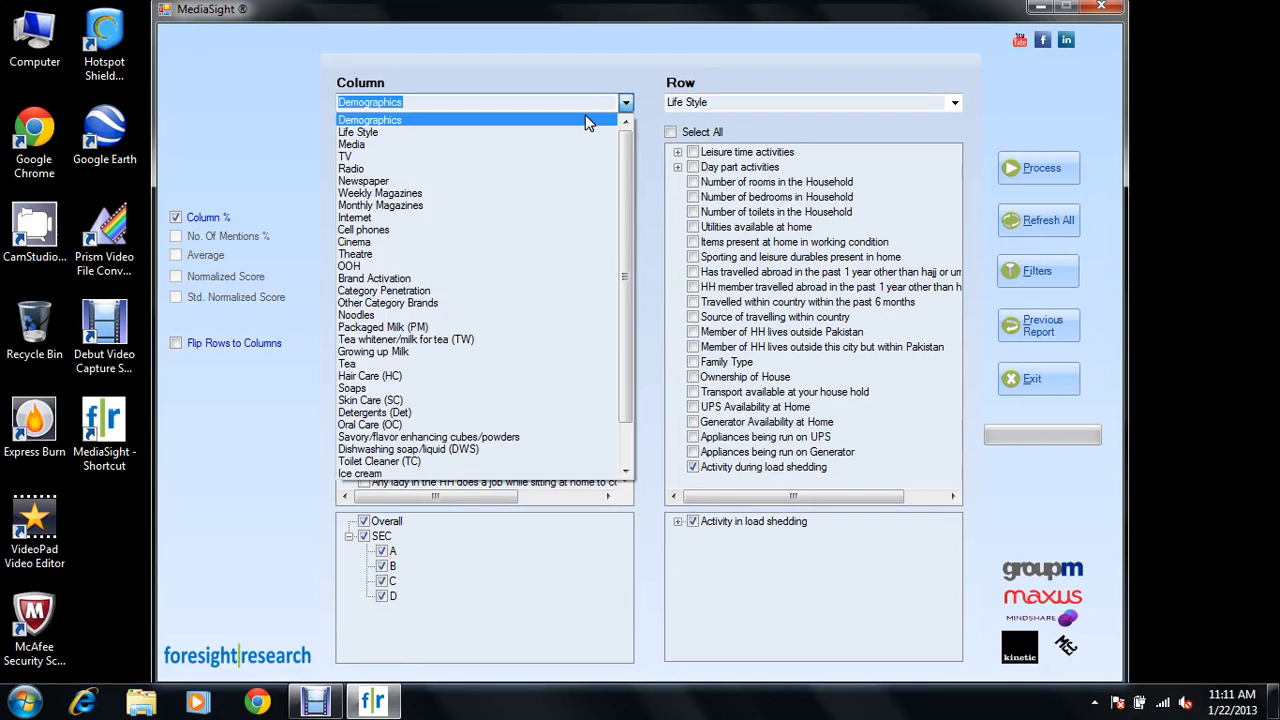
pyautogui.click(590, 117)
pyautogui.click(365, 152)
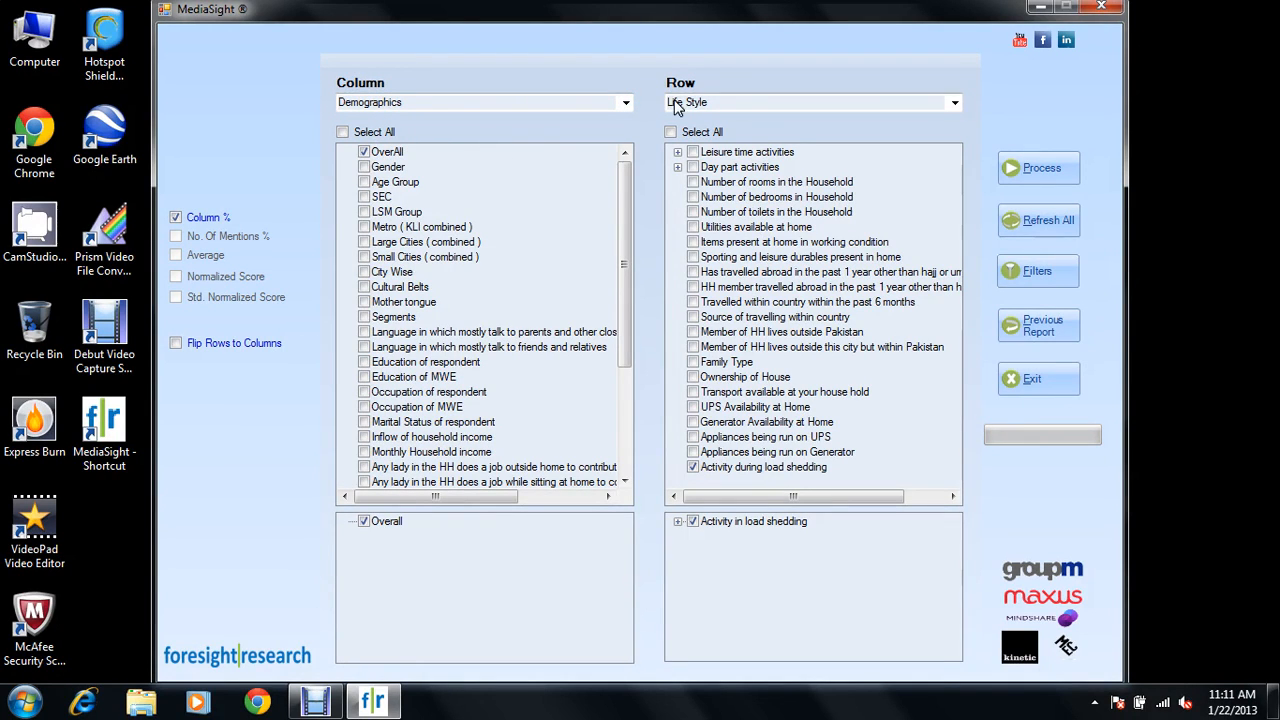
pyautogui.click(955, 104)
pyautogui.click(879, 119)
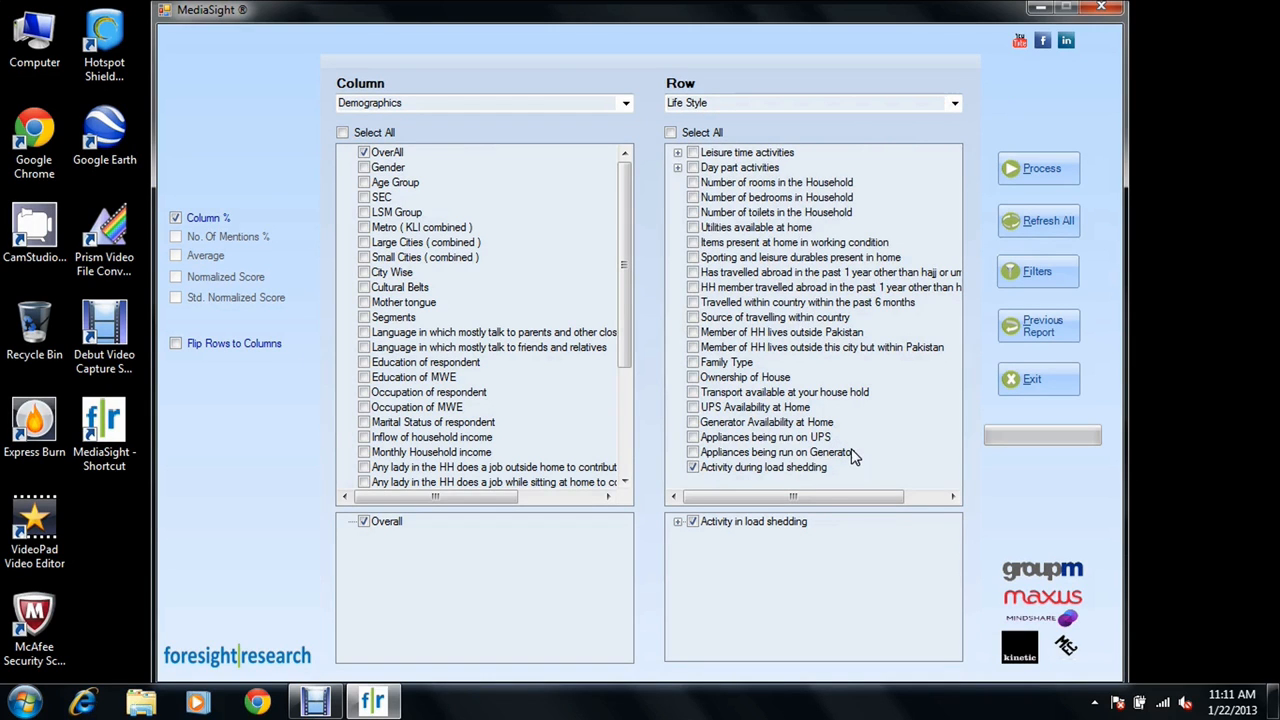
# - Set up a Demographics filter on SEC that keeps any of the values A and B
pyautogui.click(1037, 271)
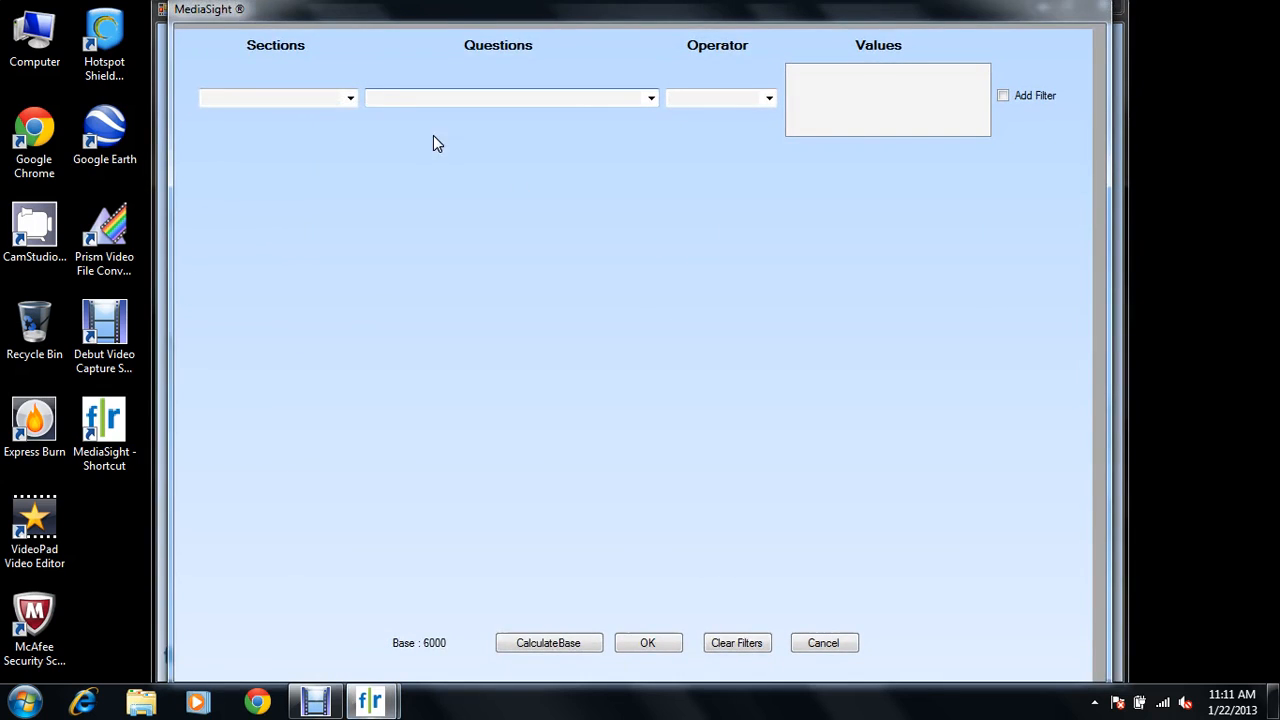
pyautogui.click(350, 97)
pyautogui.click(250, 115)
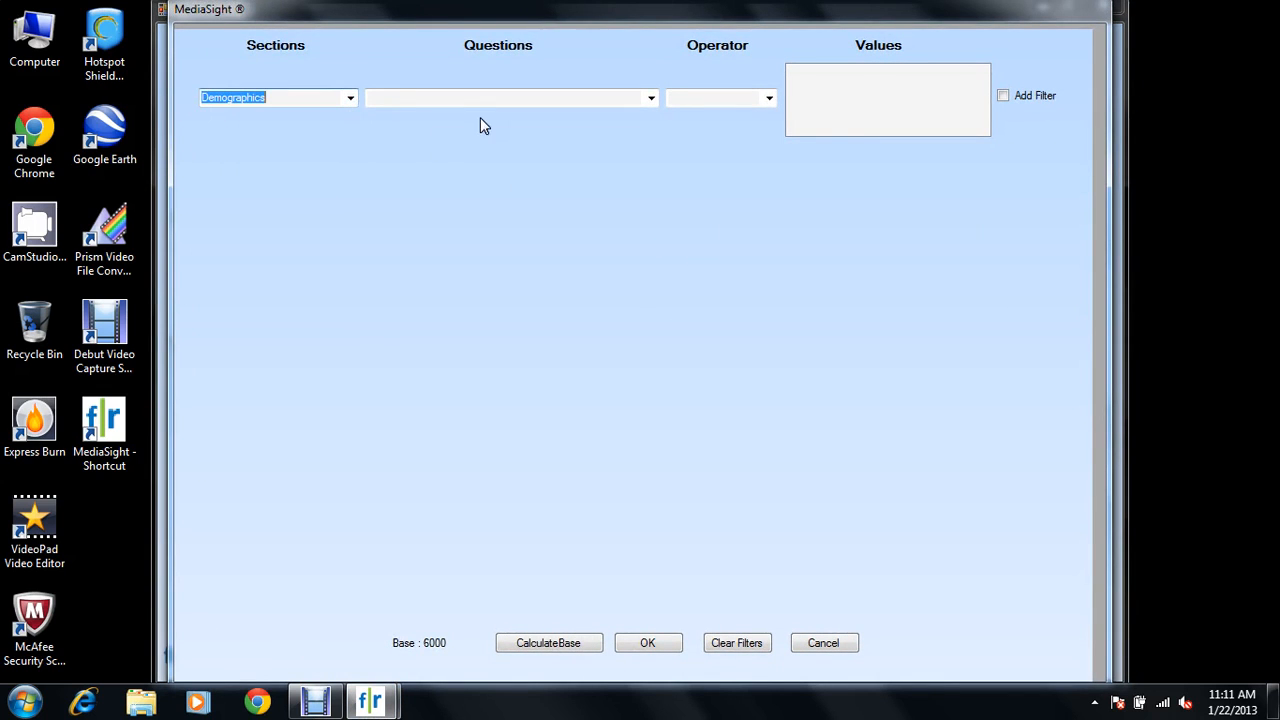
pyautogui.click(651, 98)
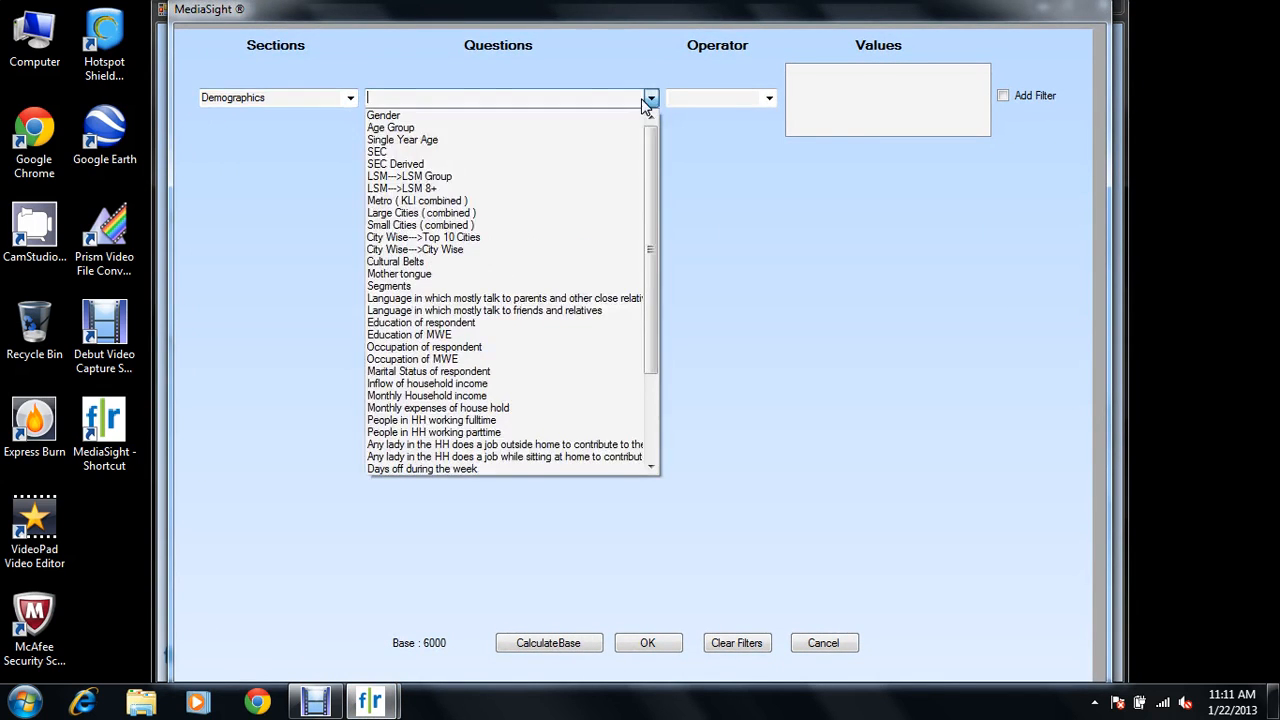
pyautogui.click(620, 152)
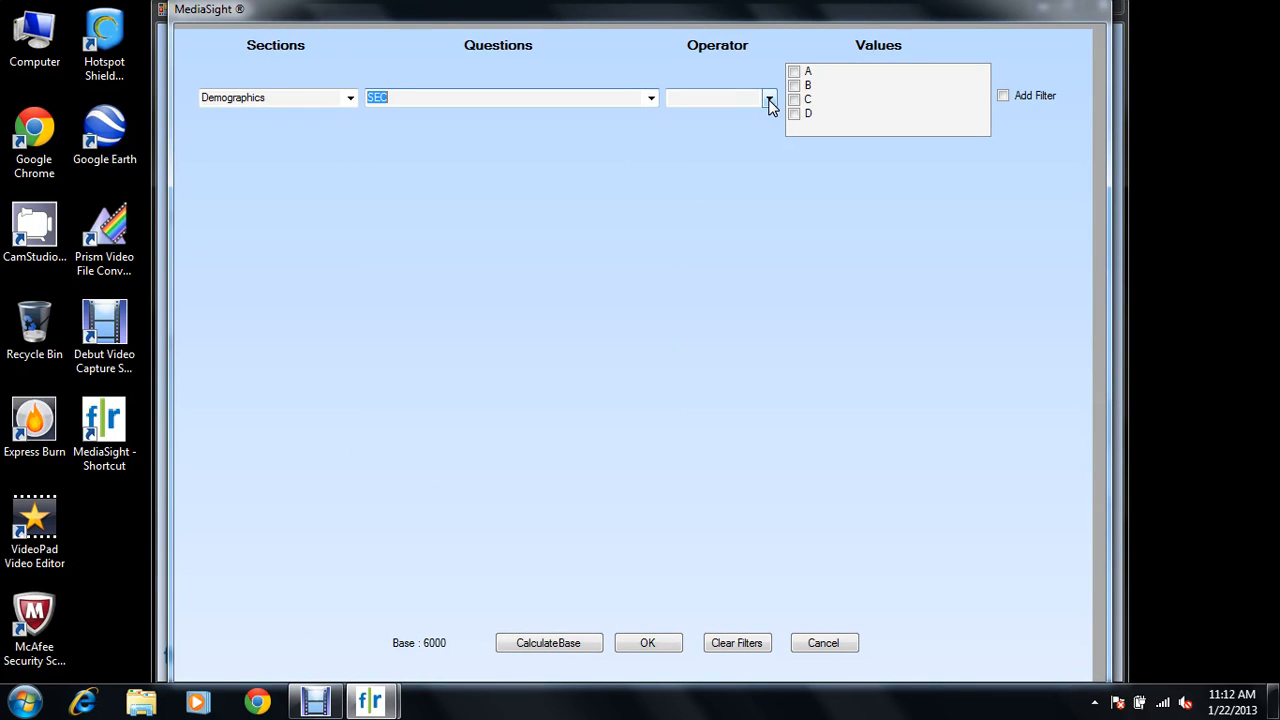
pyautogui.click(769, 98)
pyautogui.click(757, 115)
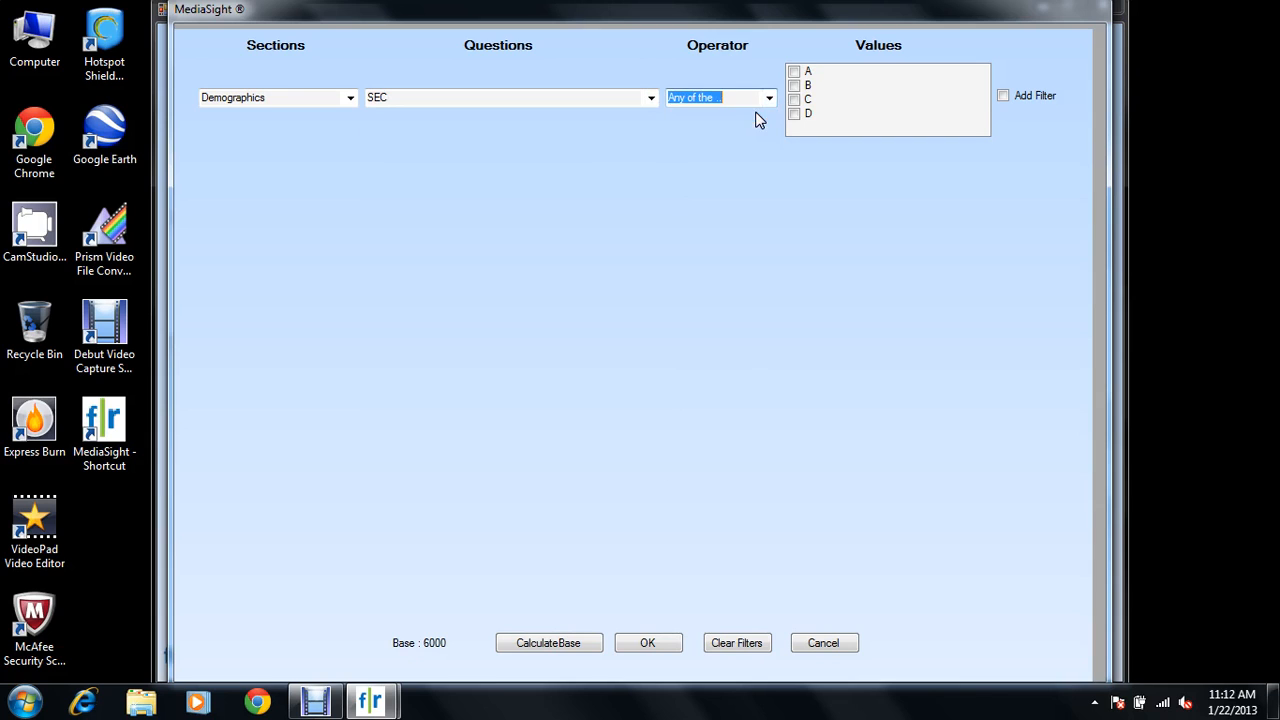
pyautogui.click(795, 72)
pyautogui.click(793, 86)
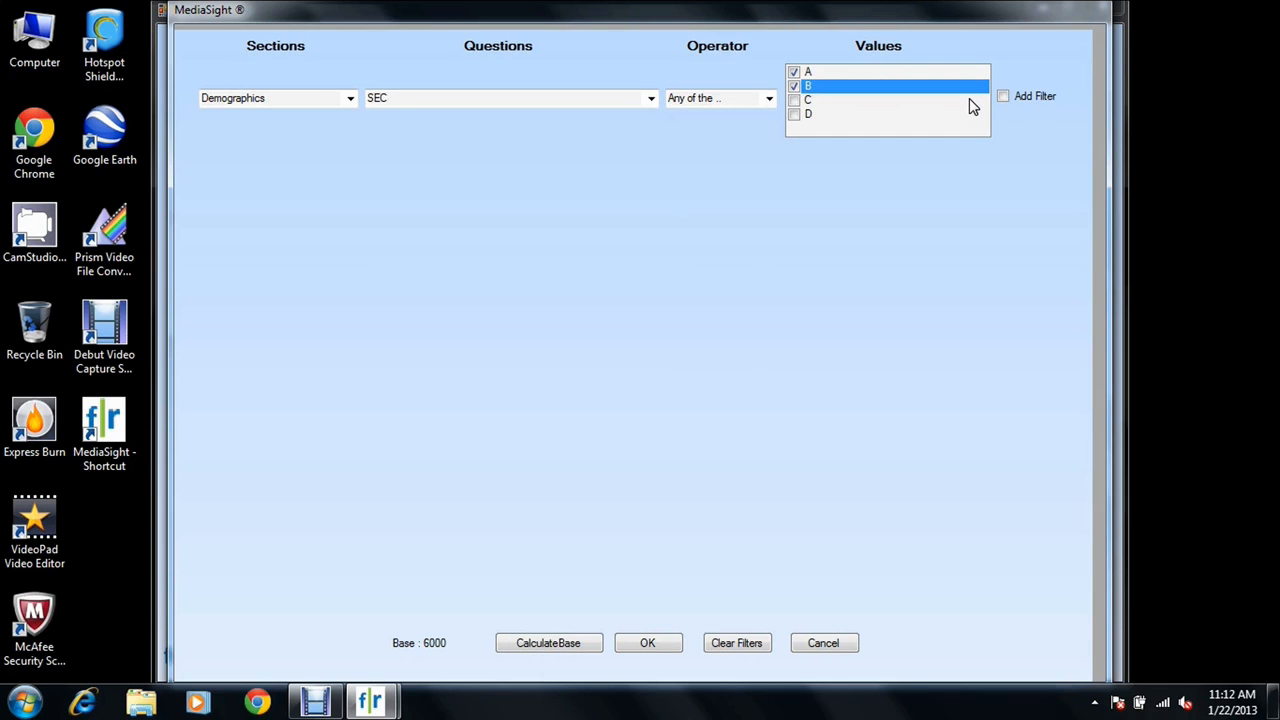
# - Add a second Demographics filter on Gender that keeps any of the value Male
pyautogui.click(1003, 96)
pyautogui.click(350, 191)
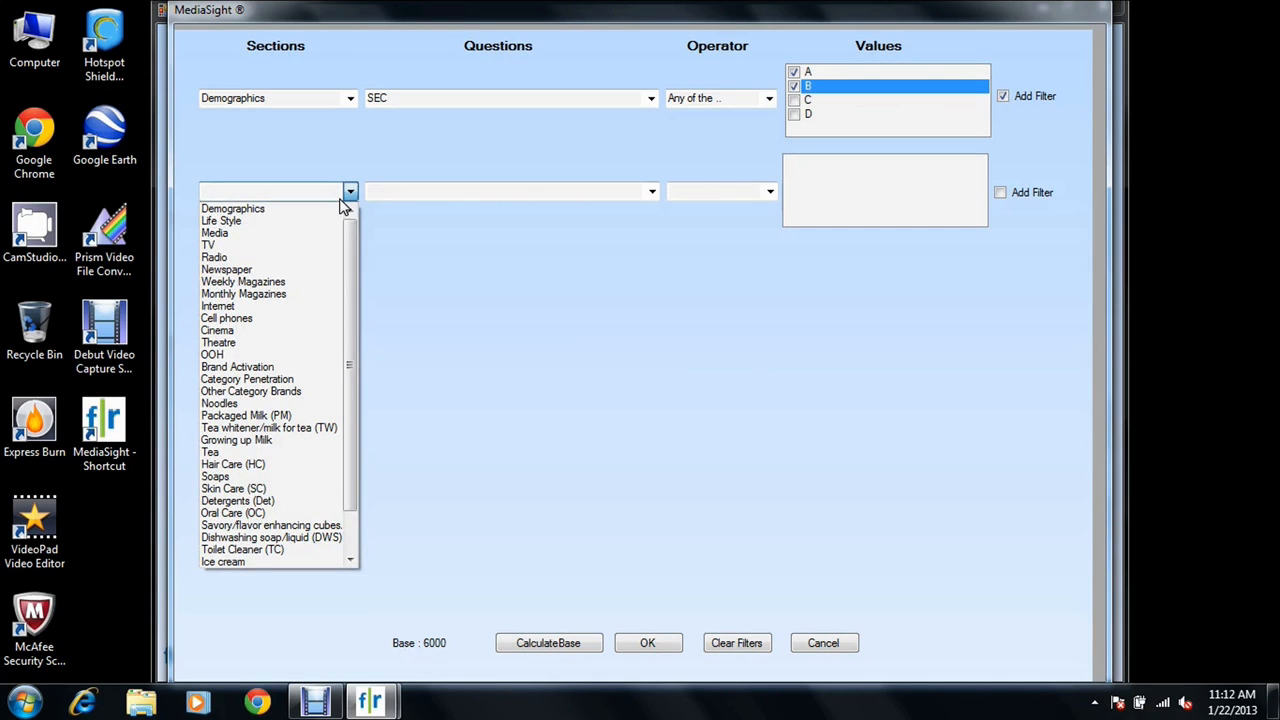
pyautogui.click(340, 209)
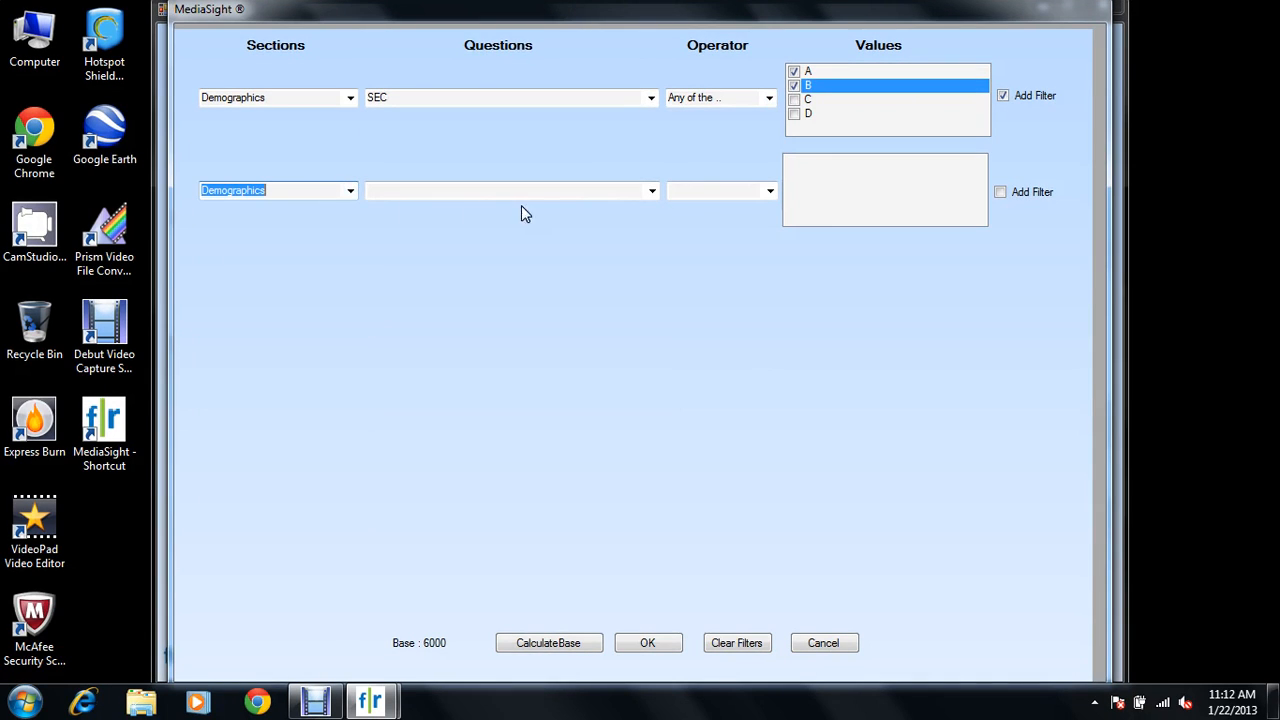
pyautogui.click(652, 191)
pyautogui.click(600, 207)
pyautogui.click(768, 191)
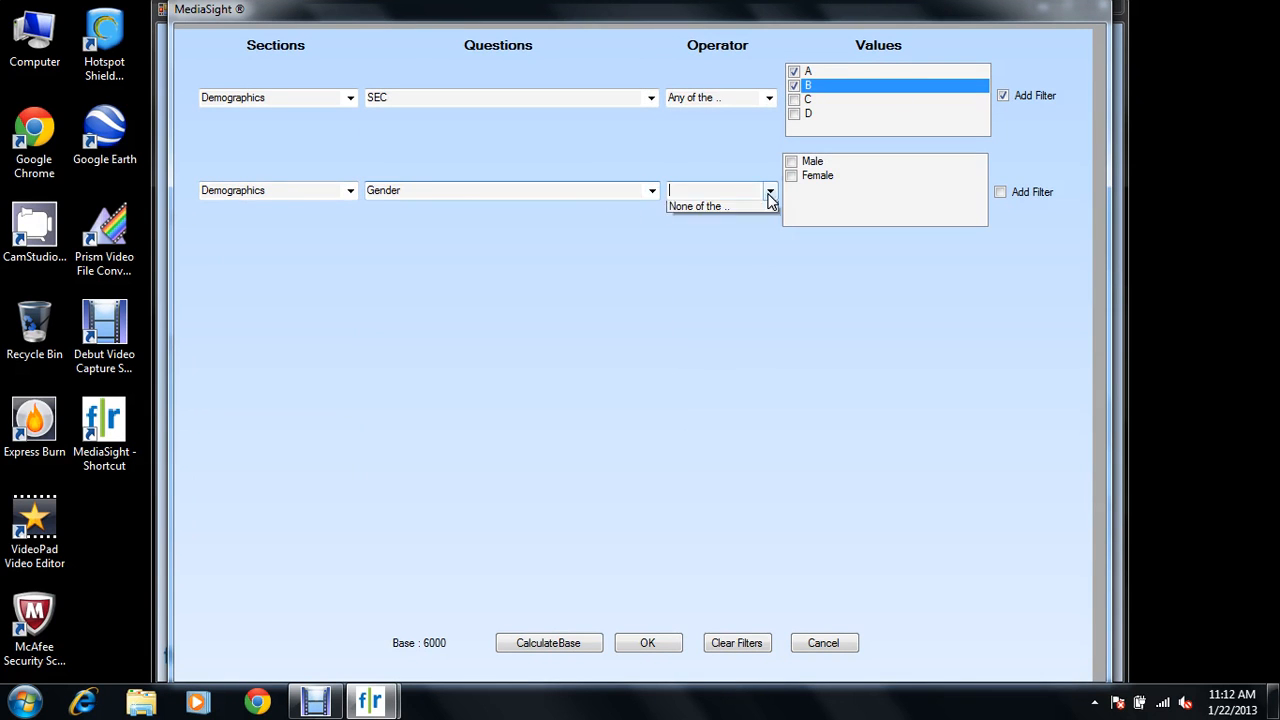
pyautogui.click(754, 206)
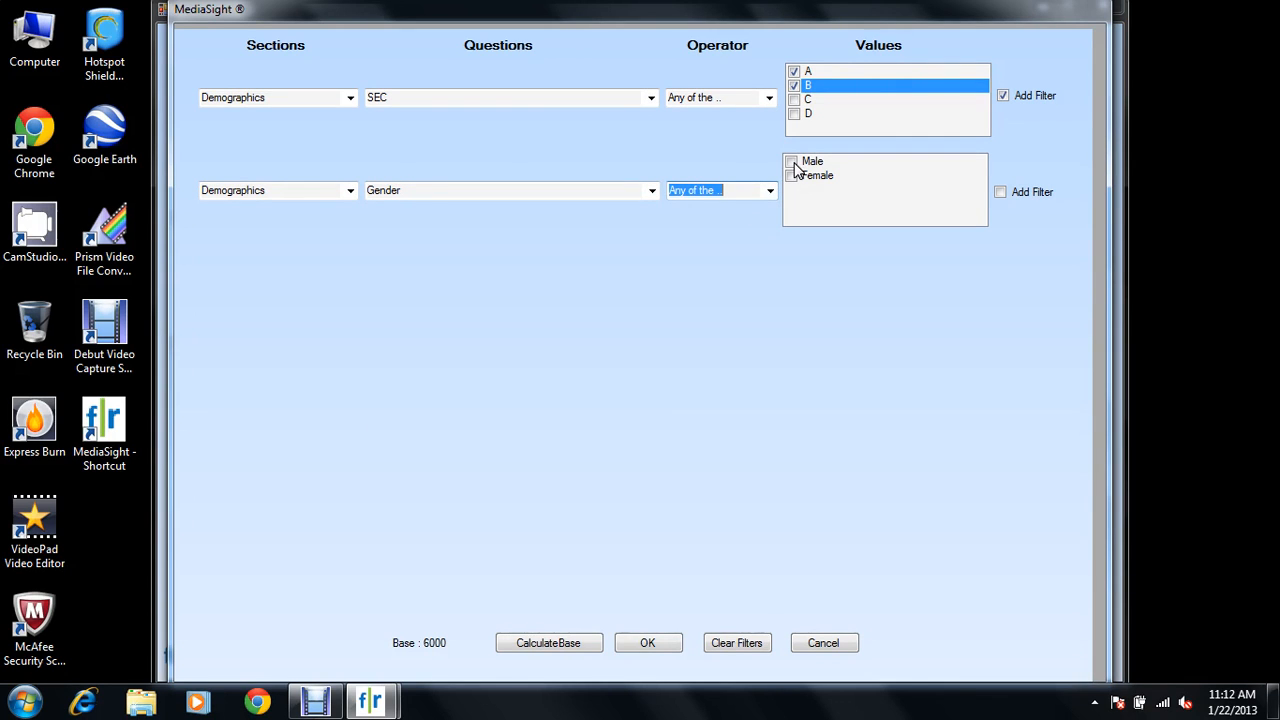
pyautogui.click(794, 164)
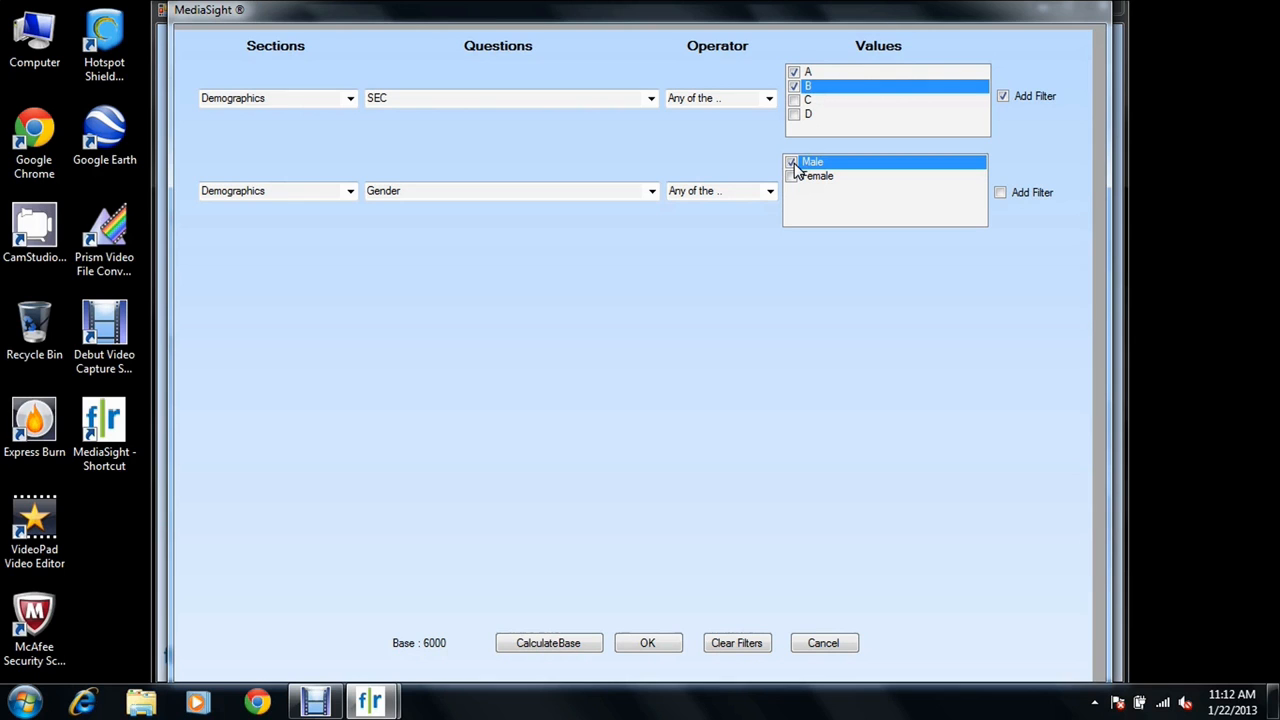
# - Add a third Demographics filter on Age Group that keeps any of 14-18 and 19-24
pyautogui.click(1000, 192)
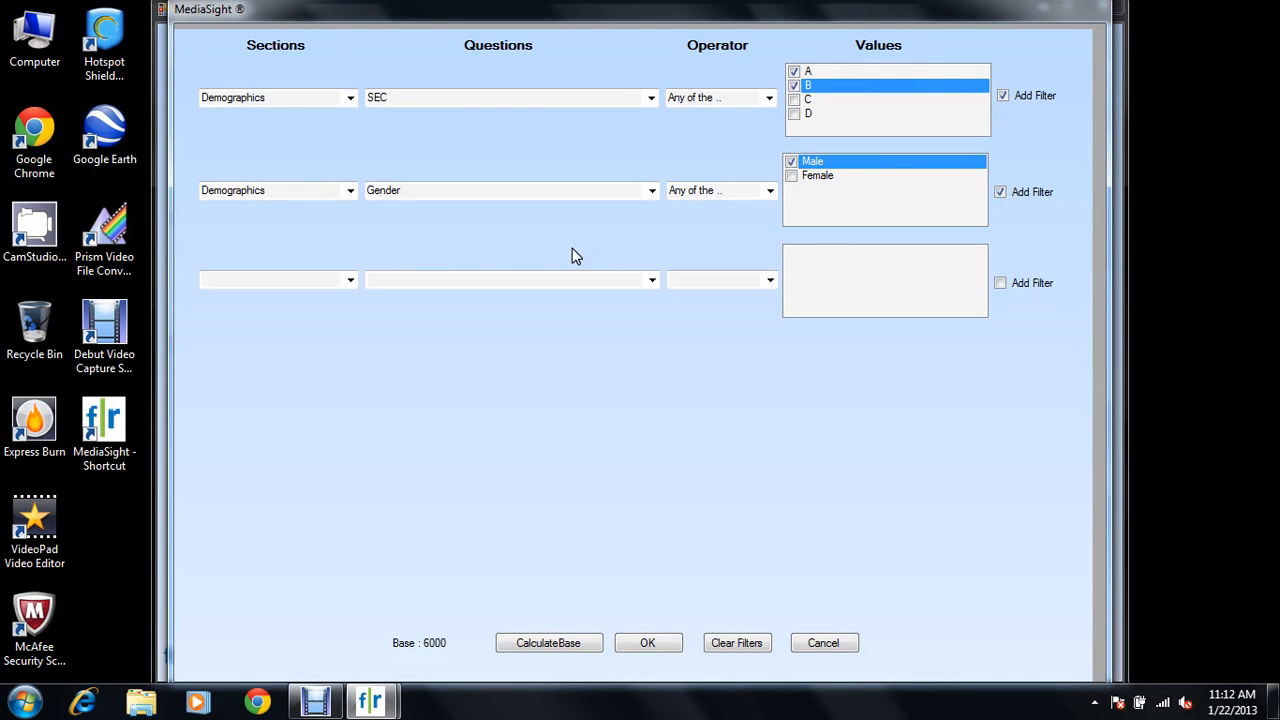
pyautogui.click(351, 282)
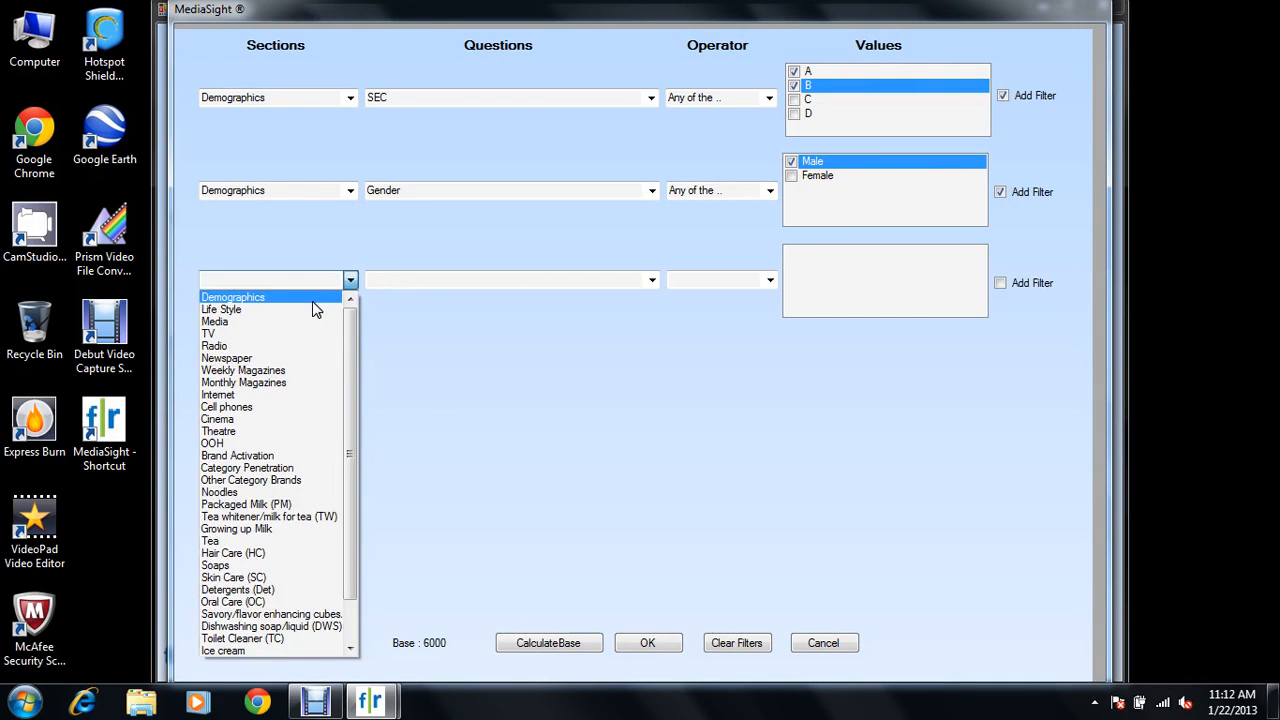
pyautogui.click(312, 299)
pyautogui.click(651, 280)
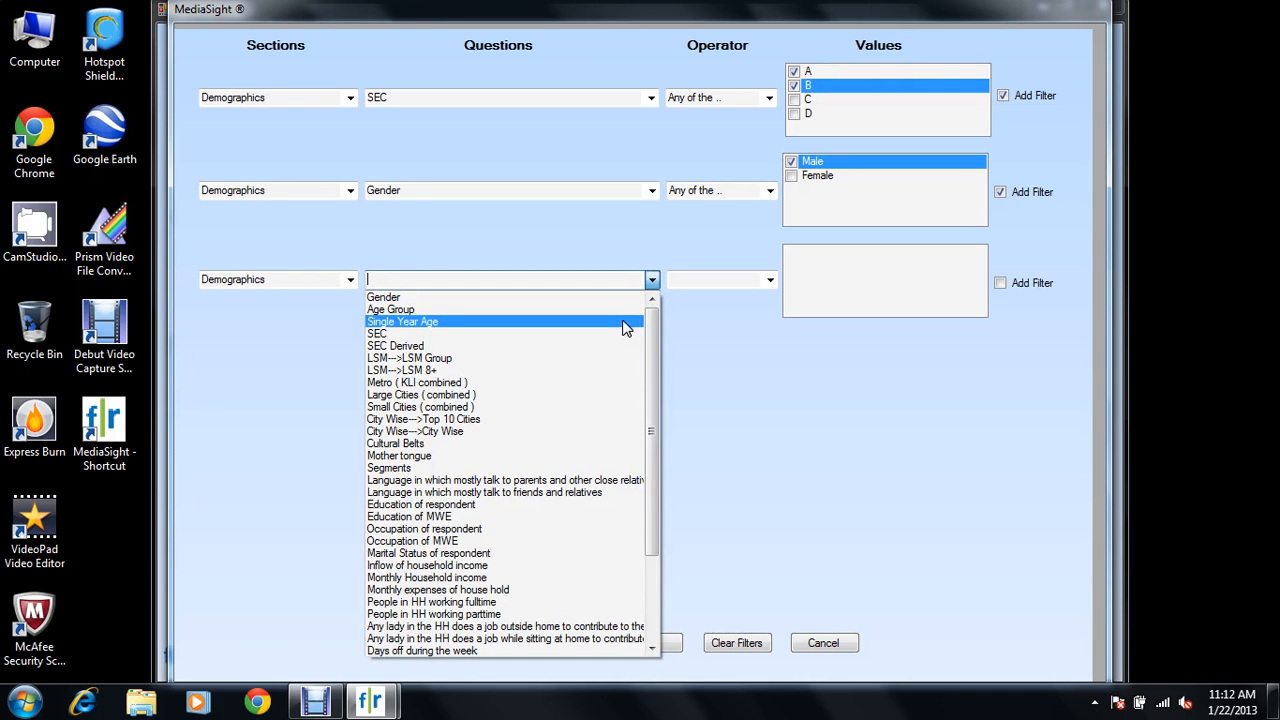
pyautogui.click(620, 310)
pyautogui.click(770, 280)
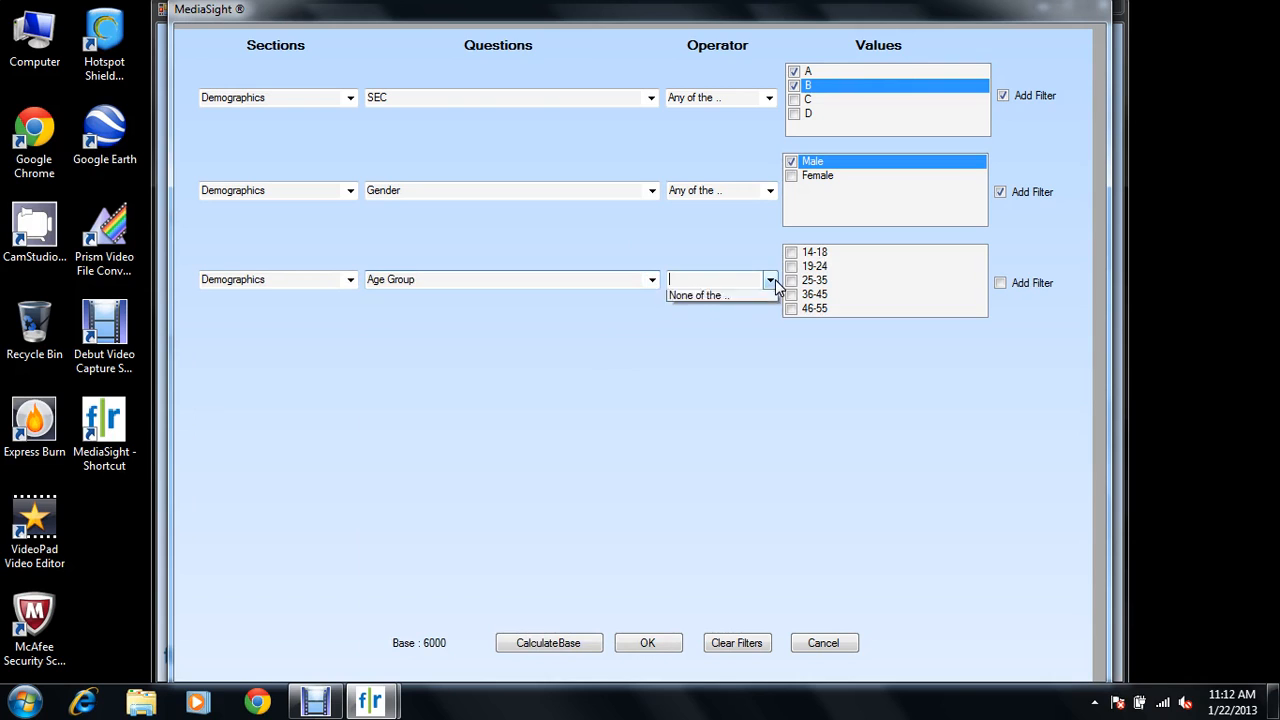
pyautogui.click(757, 291)
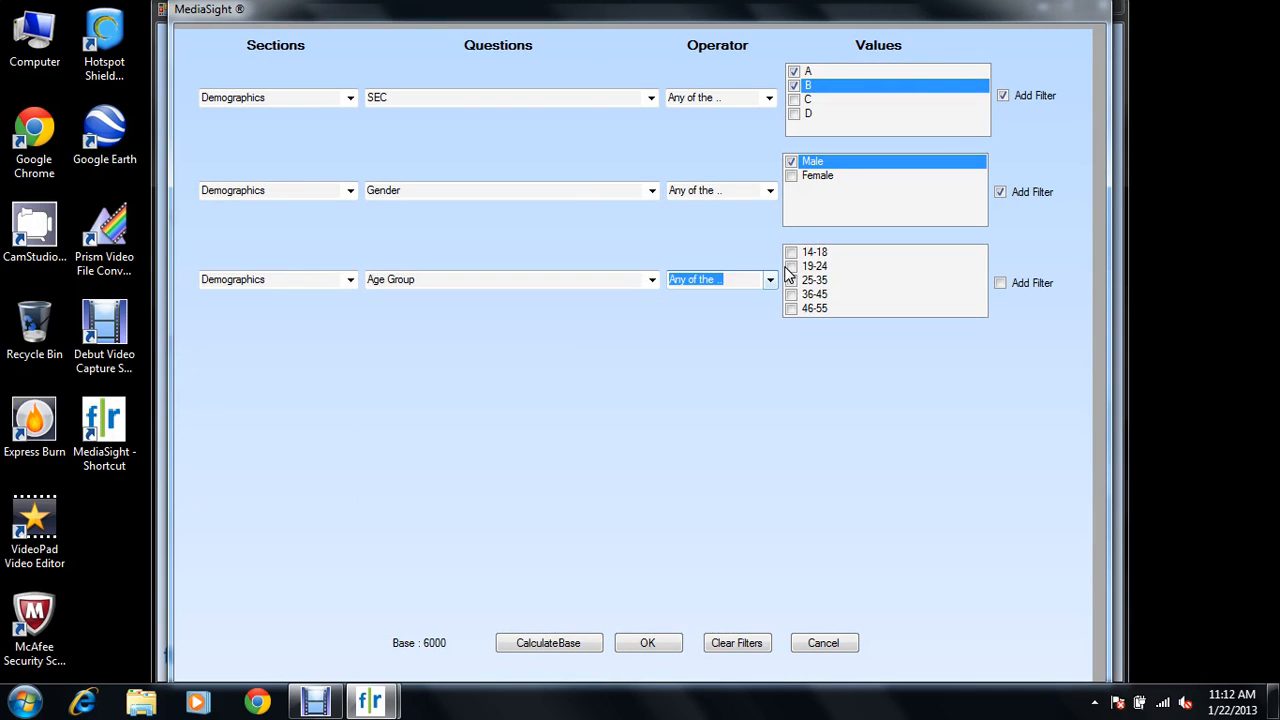
pyautogui.click(792, 253)
pyautogui.click(792, 267)
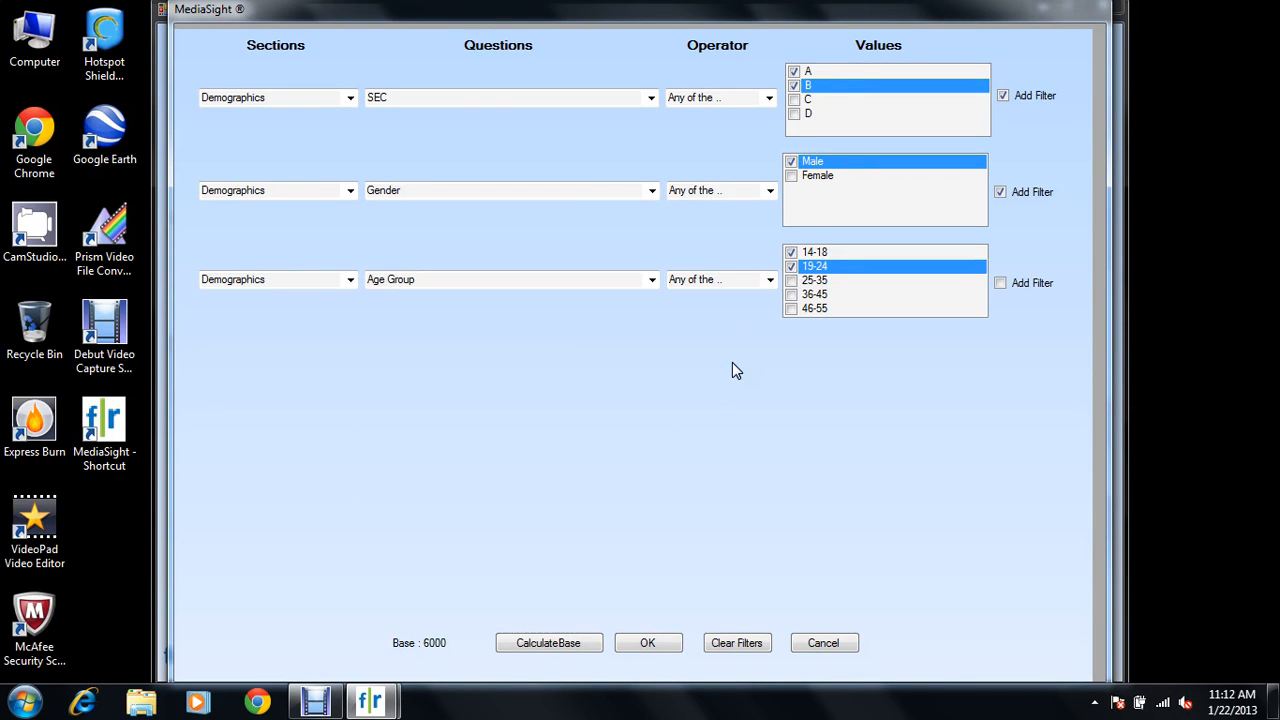
# - Calculate the base and apply the three filters, then process the load shedding report and close it
pyautogui.click(538, 643)
pyautogui.click(642, 646)
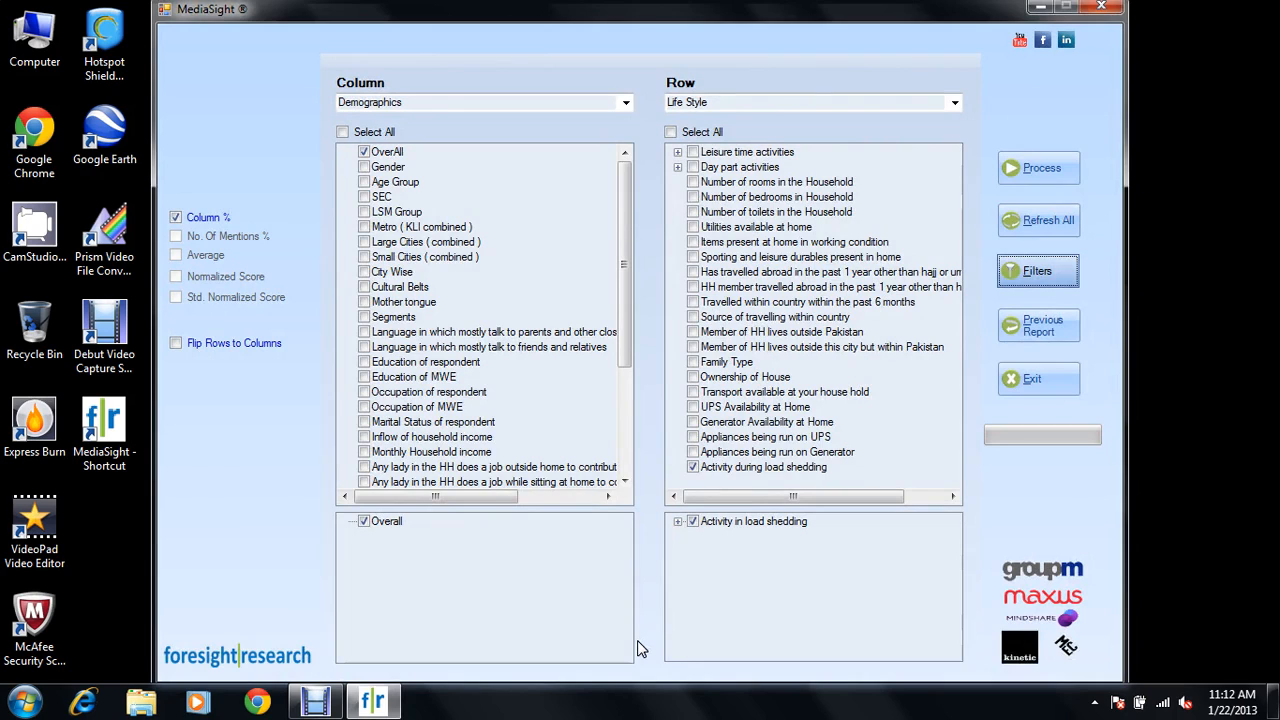
pyautogui.click(1050, 168)
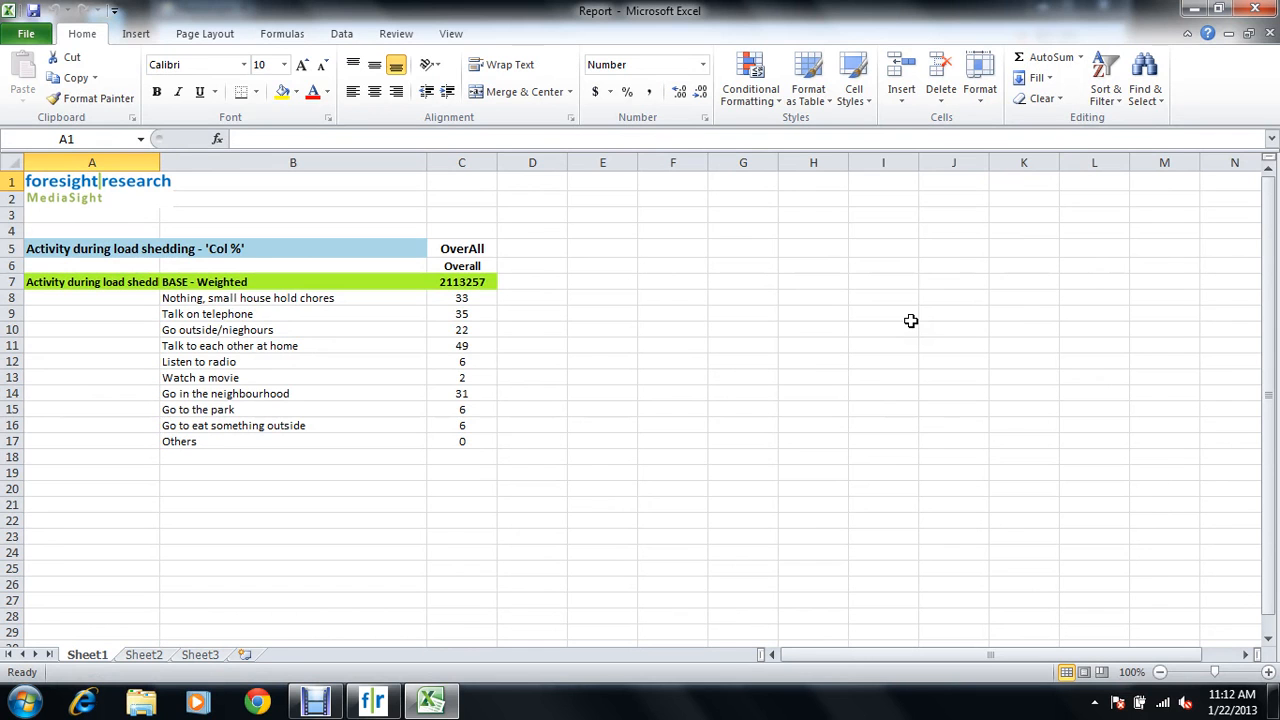
pyautogui.click(1270, 12)
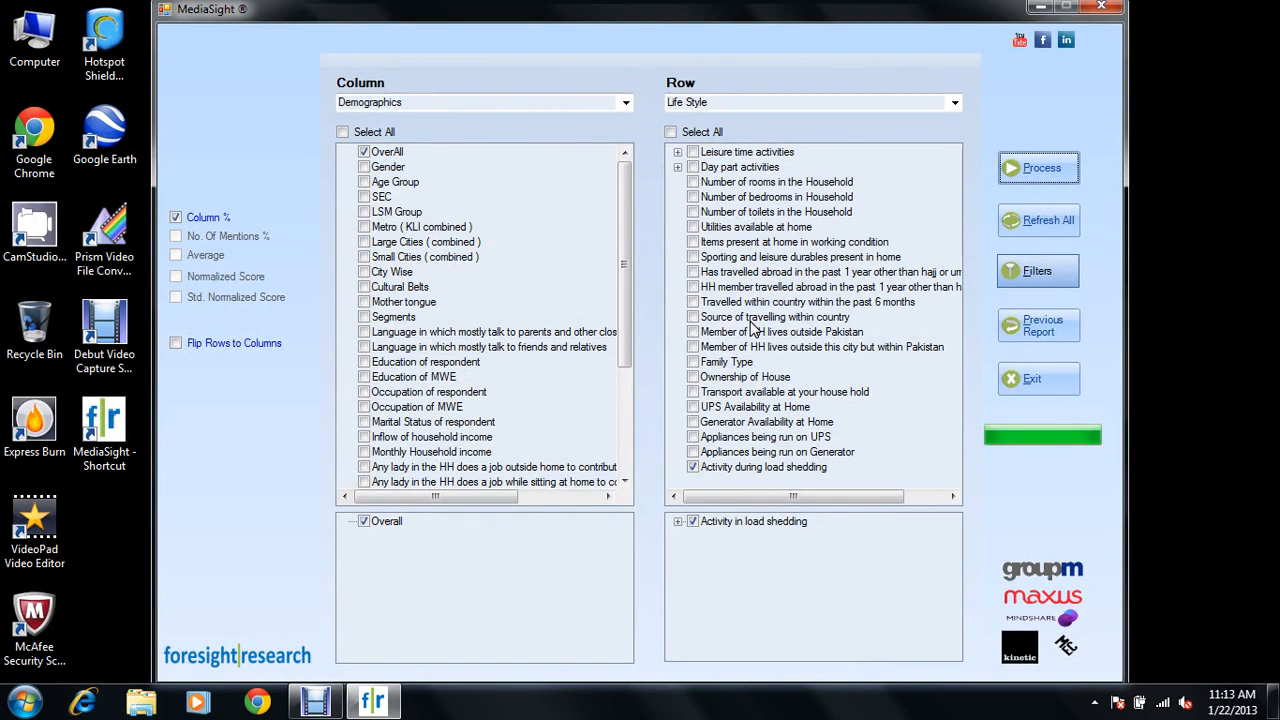
# - Reopen the filters and change the SEC filter to none of the values C and D
pyautogui.click(1037, 271)
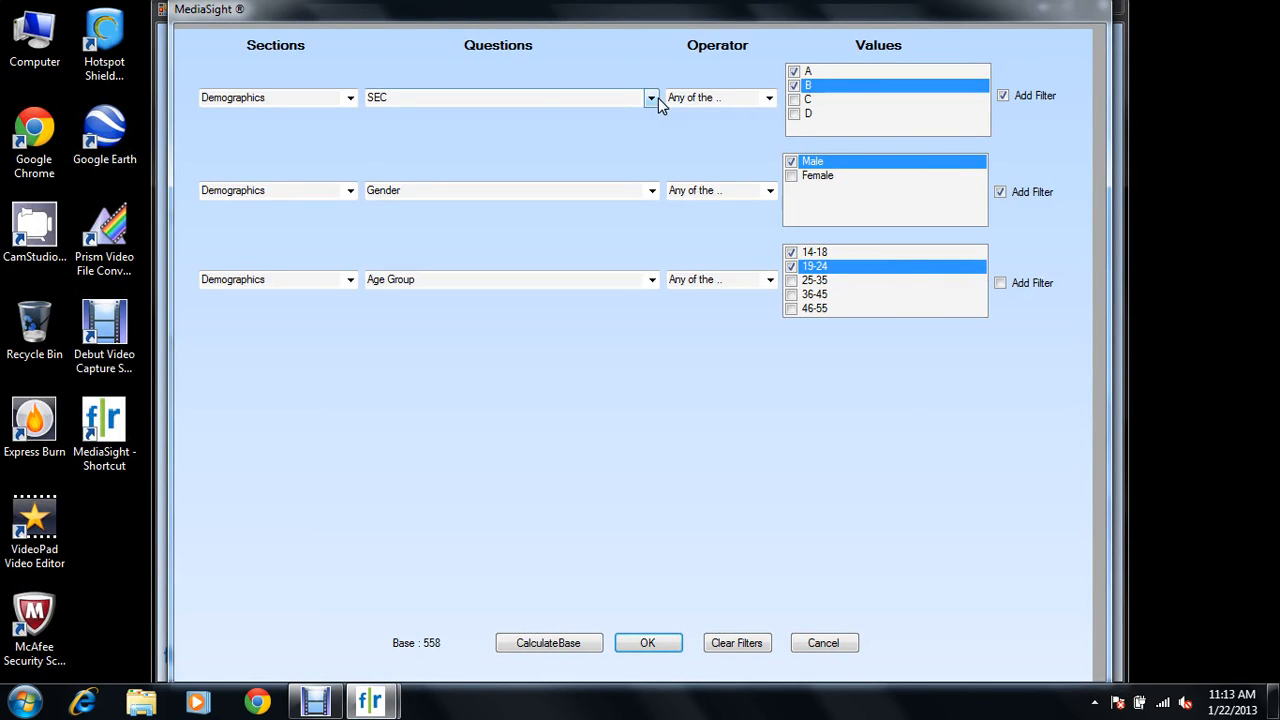
pyautogui.click(768, 97)
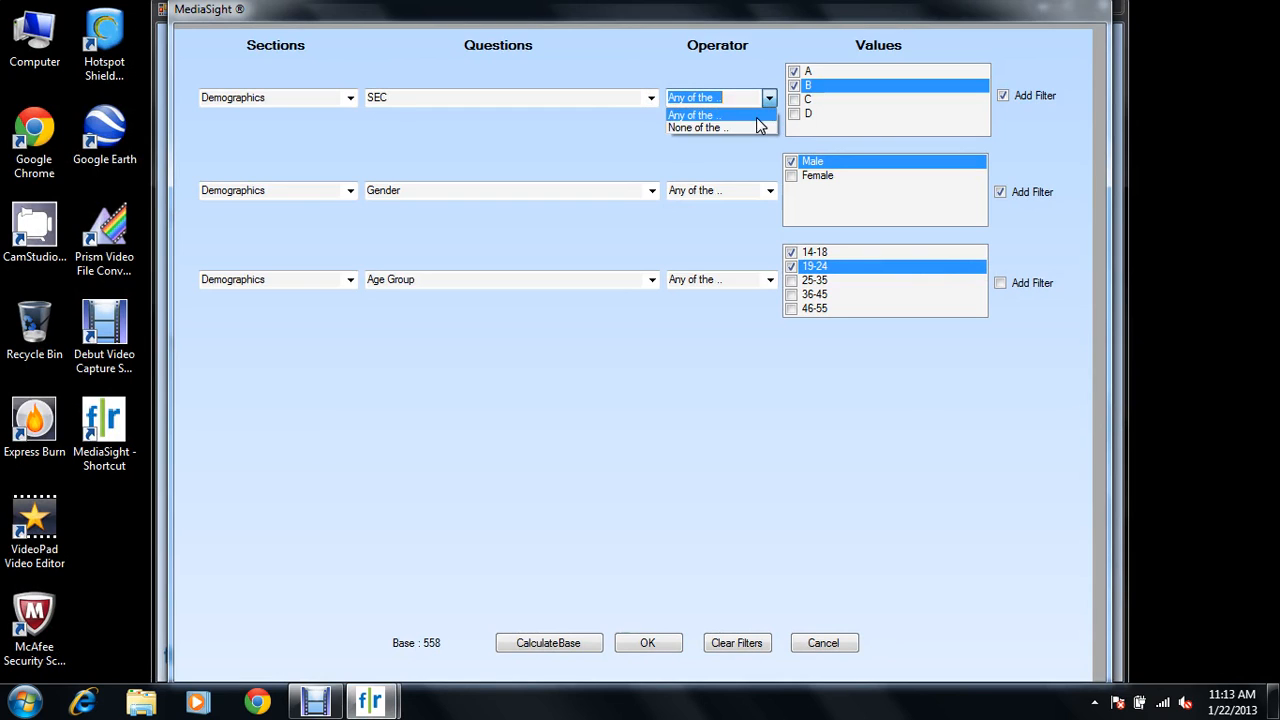
pyautogui.click(757, 127)
pyautogui.click(800, 73)
pyautogui.click(797, 87)
pyautogui.click(797, 100)
pyautogui.click(797, 114)
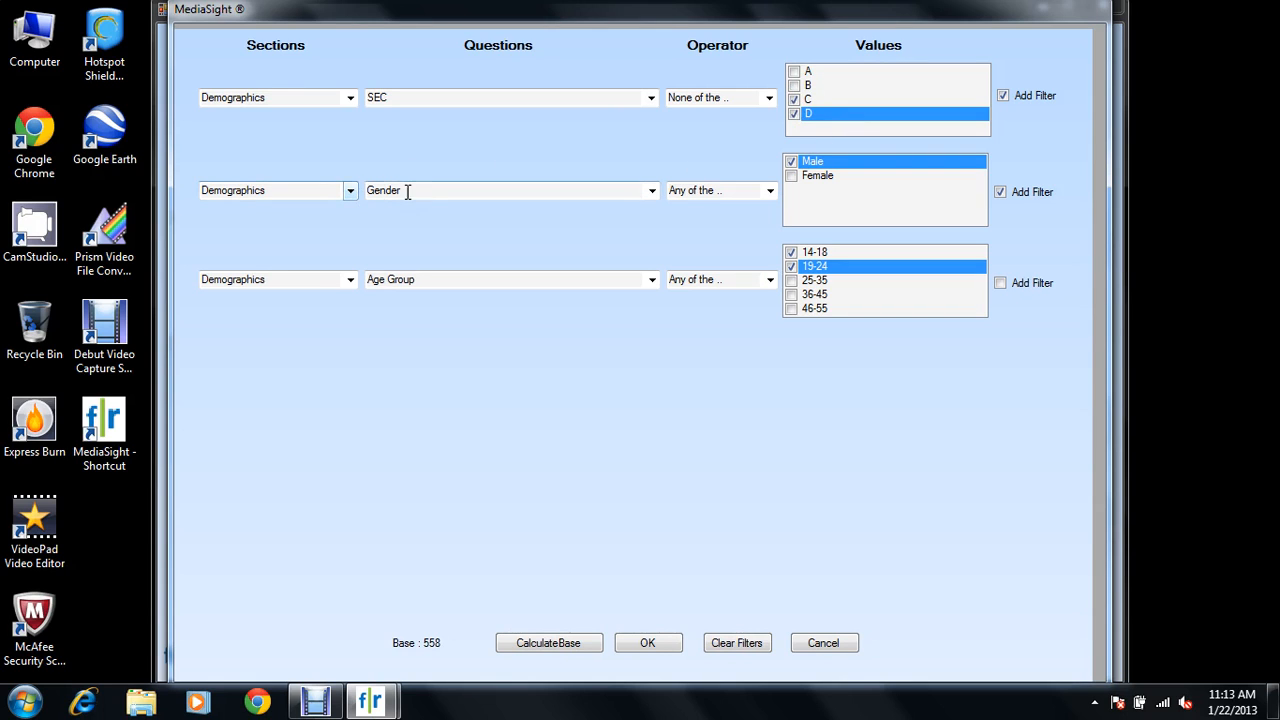
# - Change the Gender filter to none of the value Female
pyautogui.click(745, 188)
pyautogui.click(747, 218)
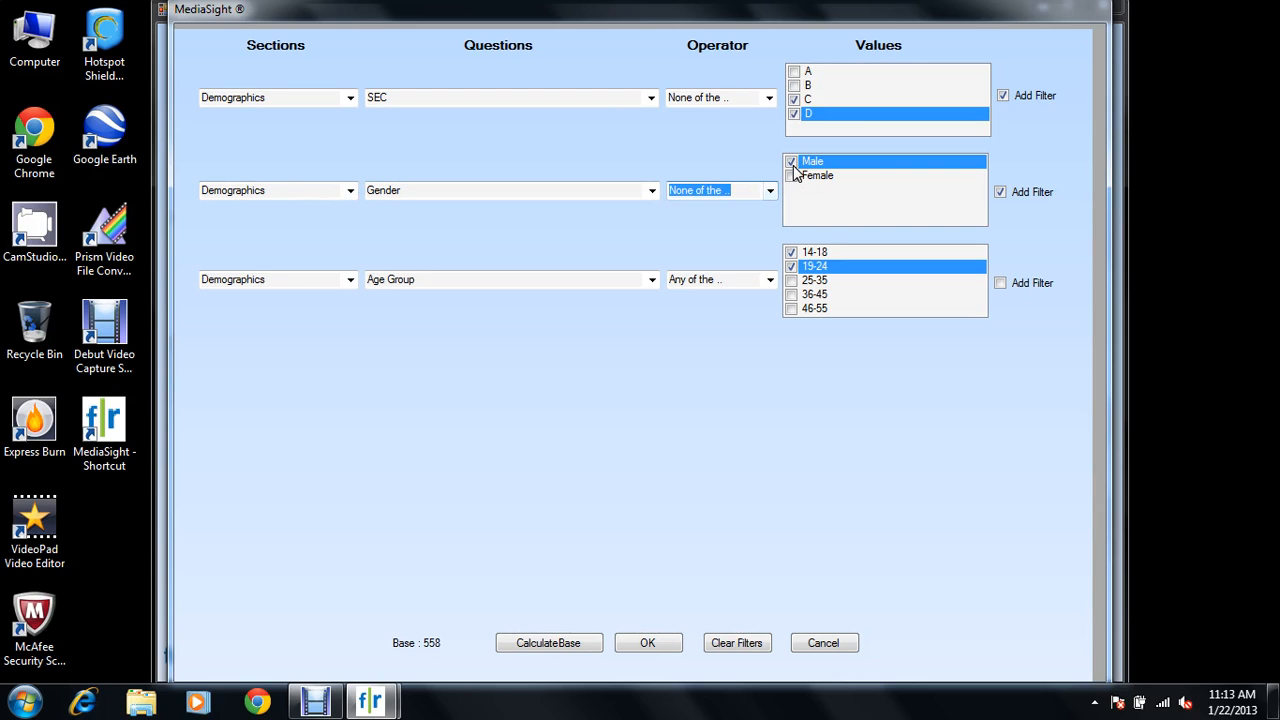
pyautogui.click(791, 162)
pyautogui.click(793, 177)
pyautogui.click(792, 177)
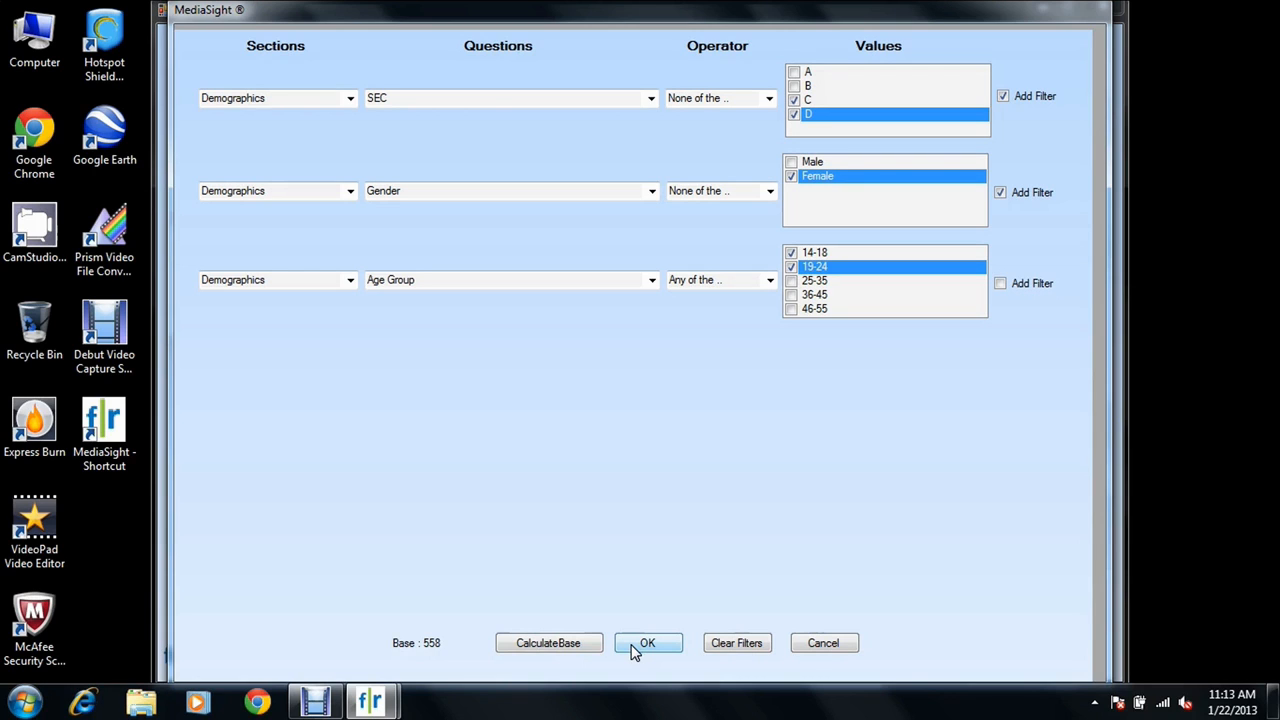
# - Recalculate the base for the exclusion filters, apply them, and process the report again
pyautogui.click(571, 643)
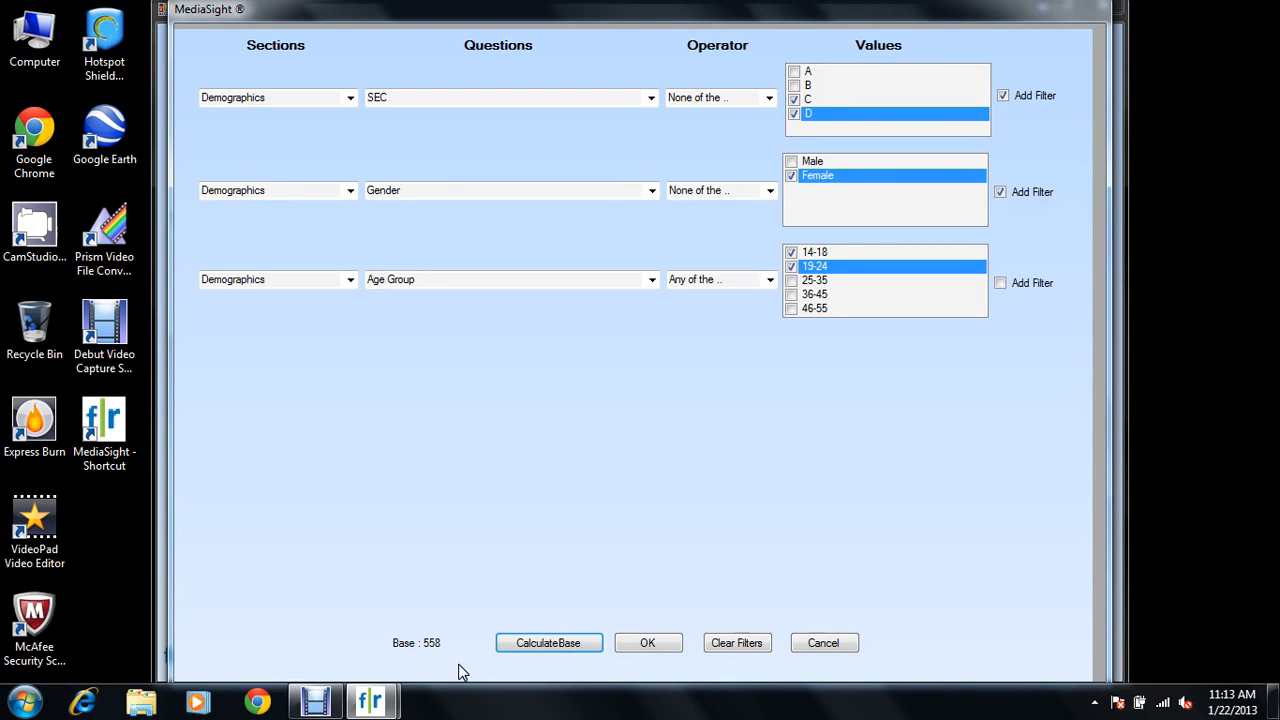
pyautogui.click(635, 651)
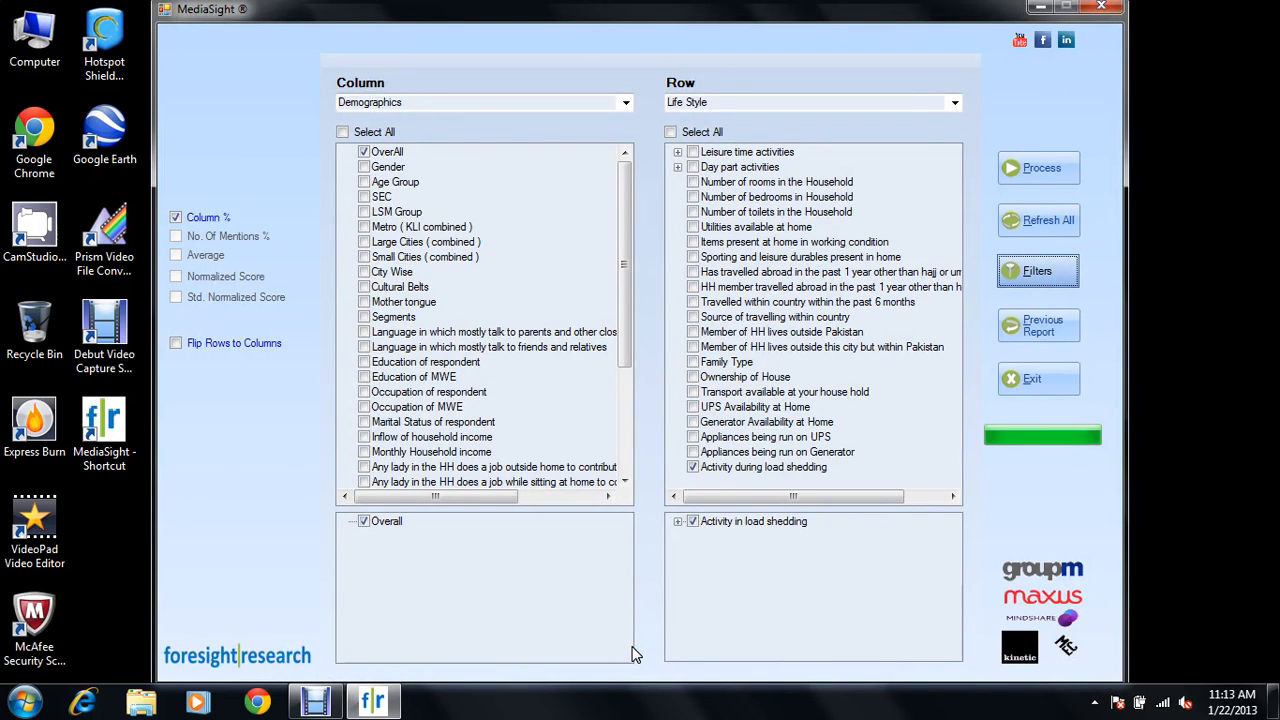
pyautogui.click(1016, 174)
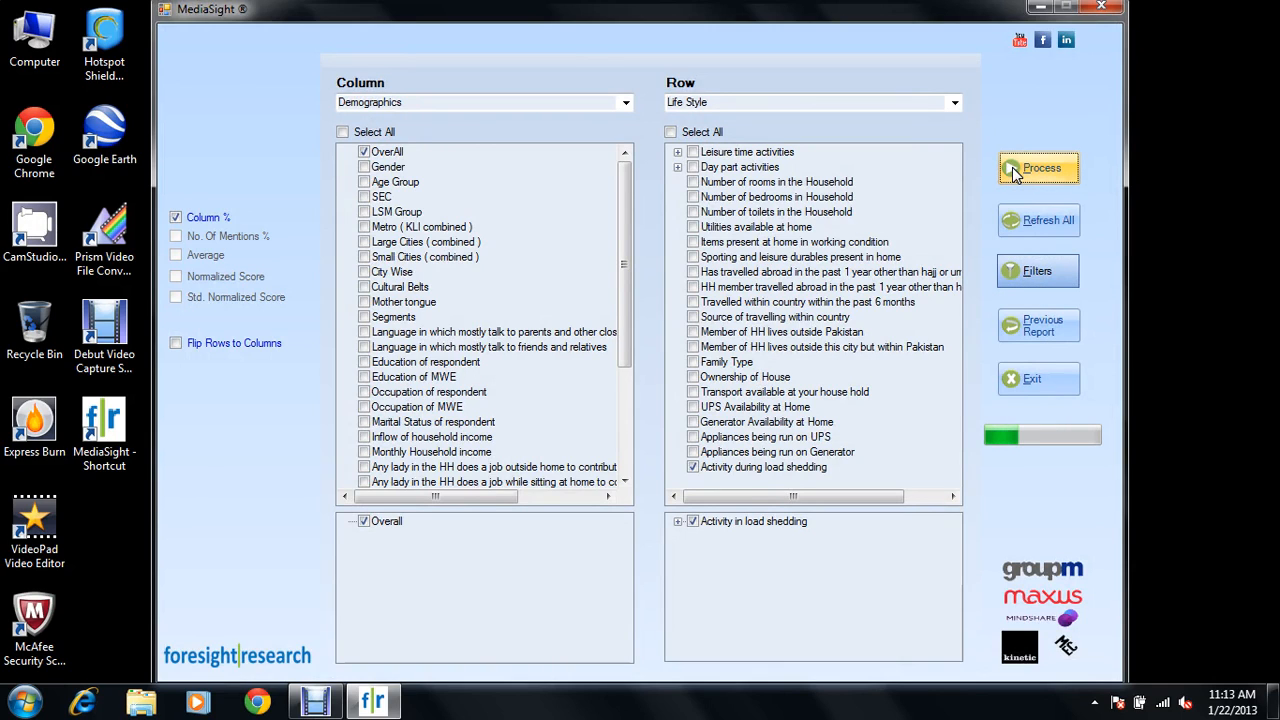